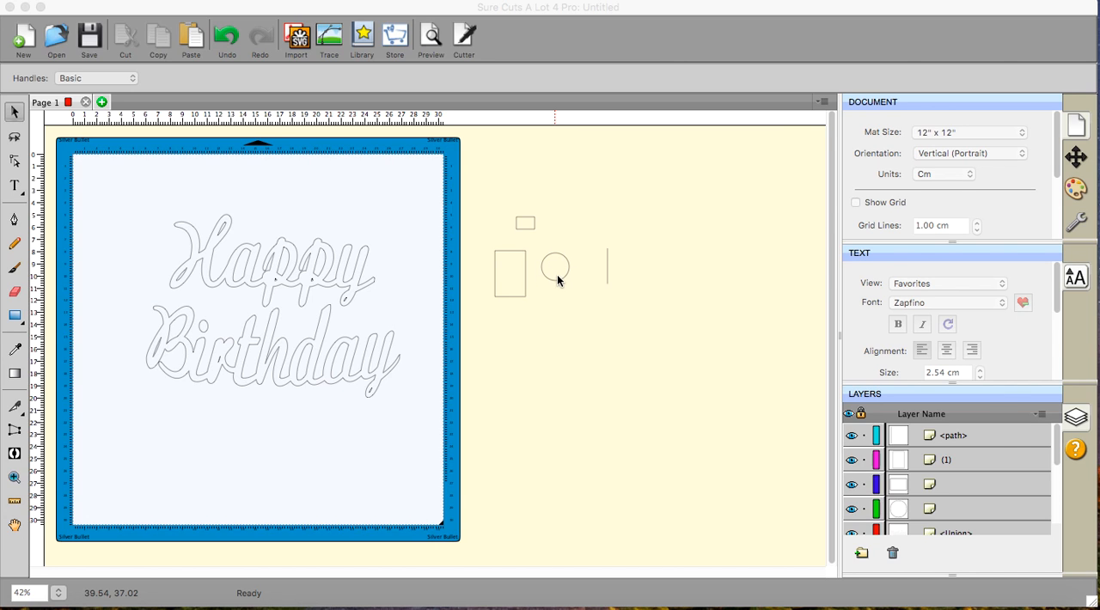
- Move the tall rectangle over the circle's left half and subtract it with Back Minus Front to make a half circle
left_click(516, 295)
left_click(516, 294)
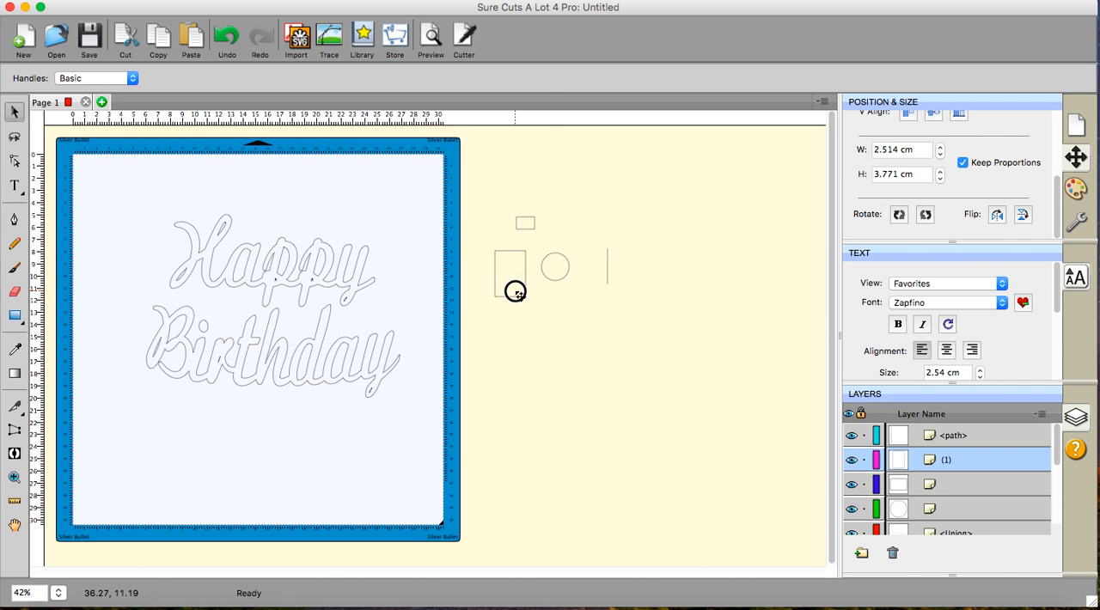
left_click_drag(516, 294, 544, 287)
left_click(491, 237)
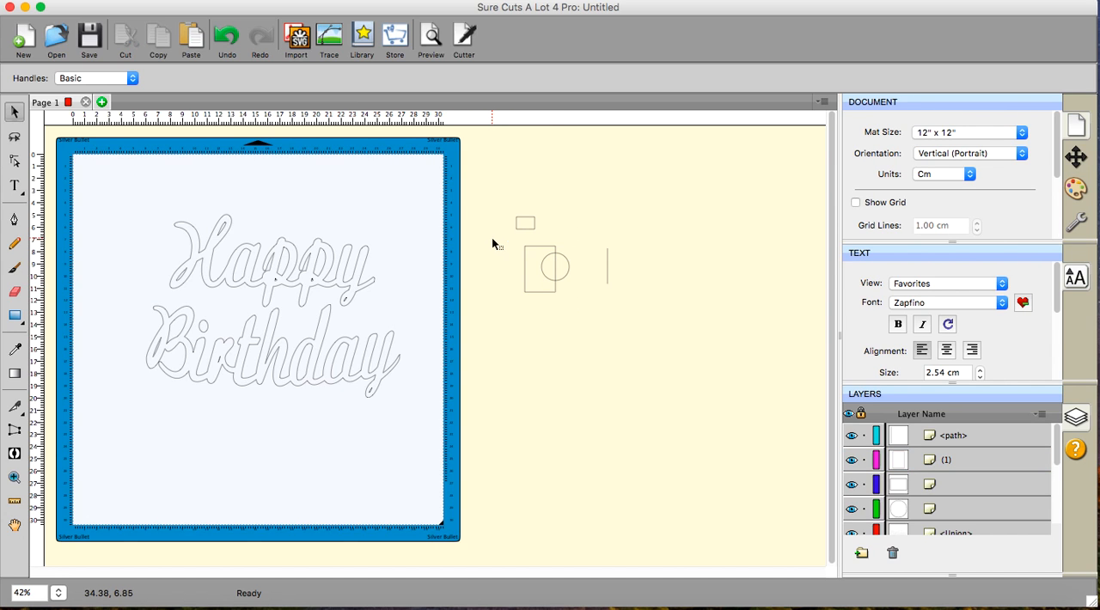
left_click_drag(492, 238, 585, 337)
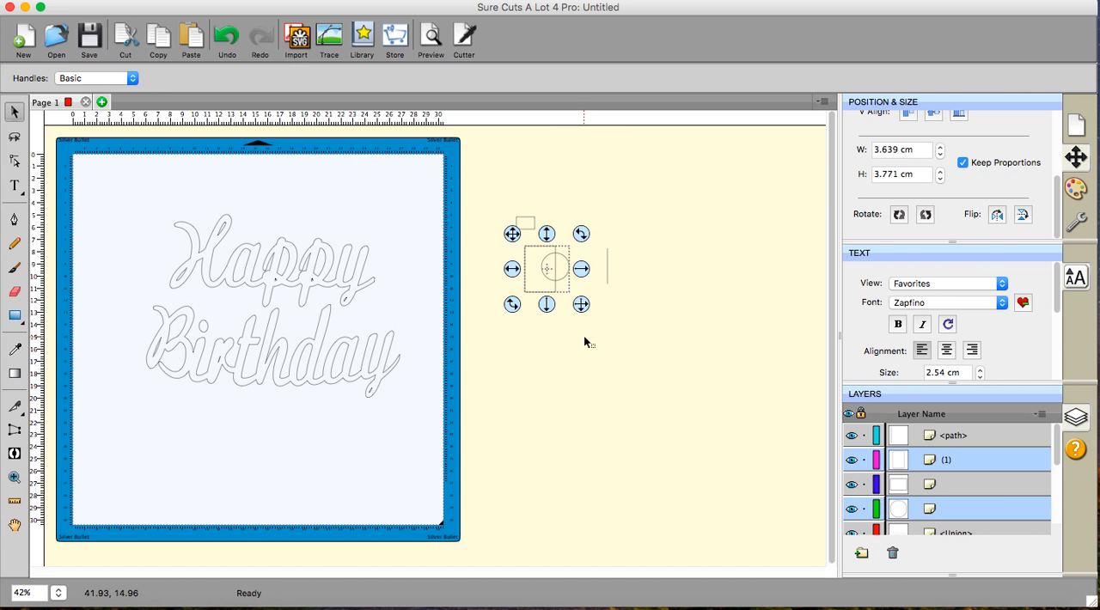
left_click(284, 1)
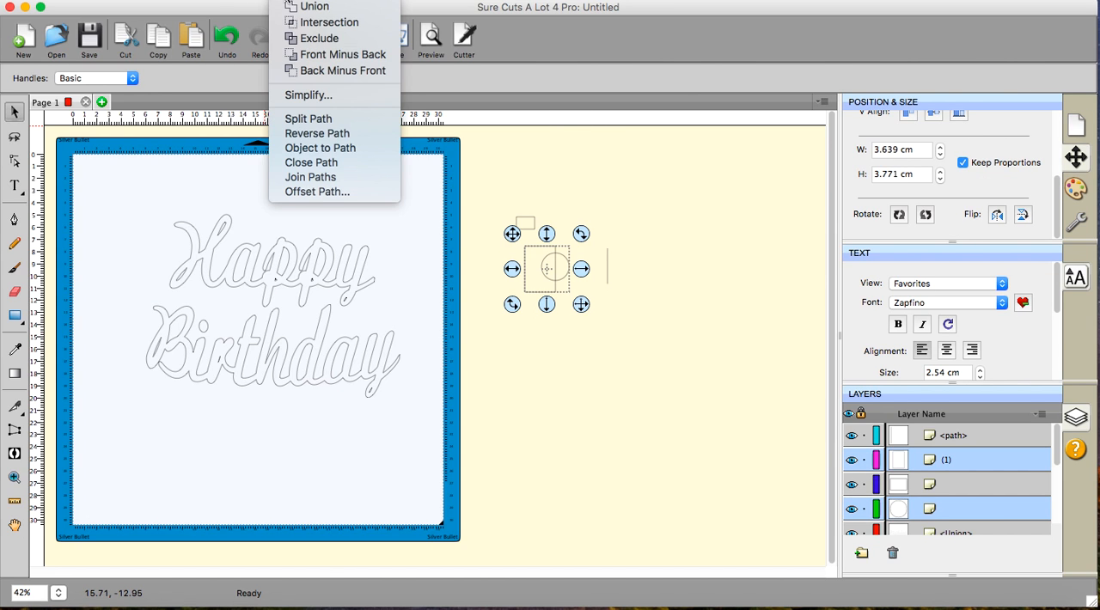
left_click(305, 74)
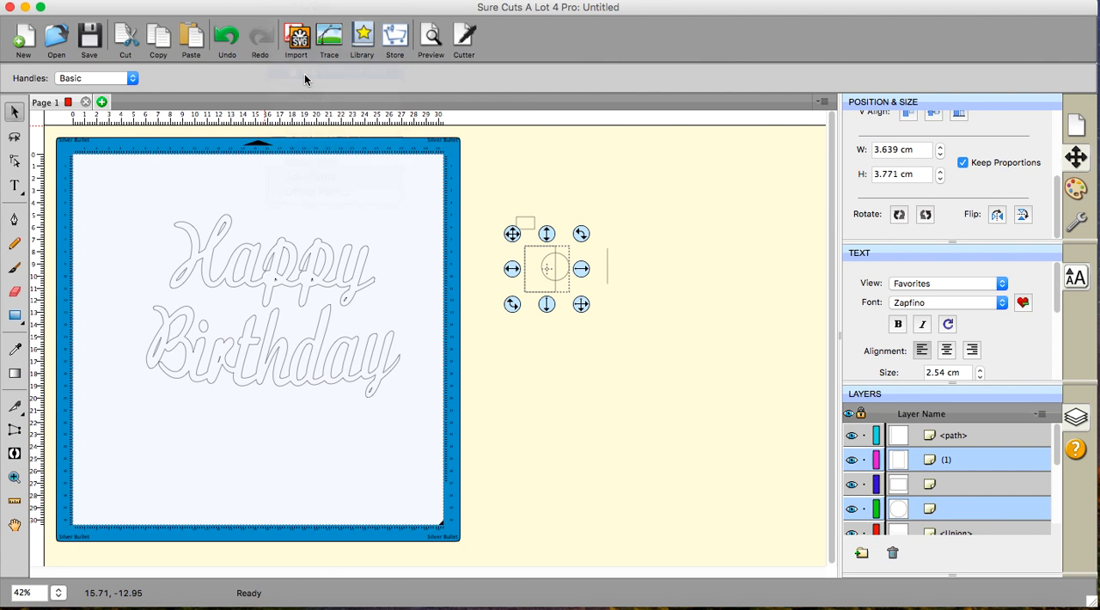
left_click(566, 369)
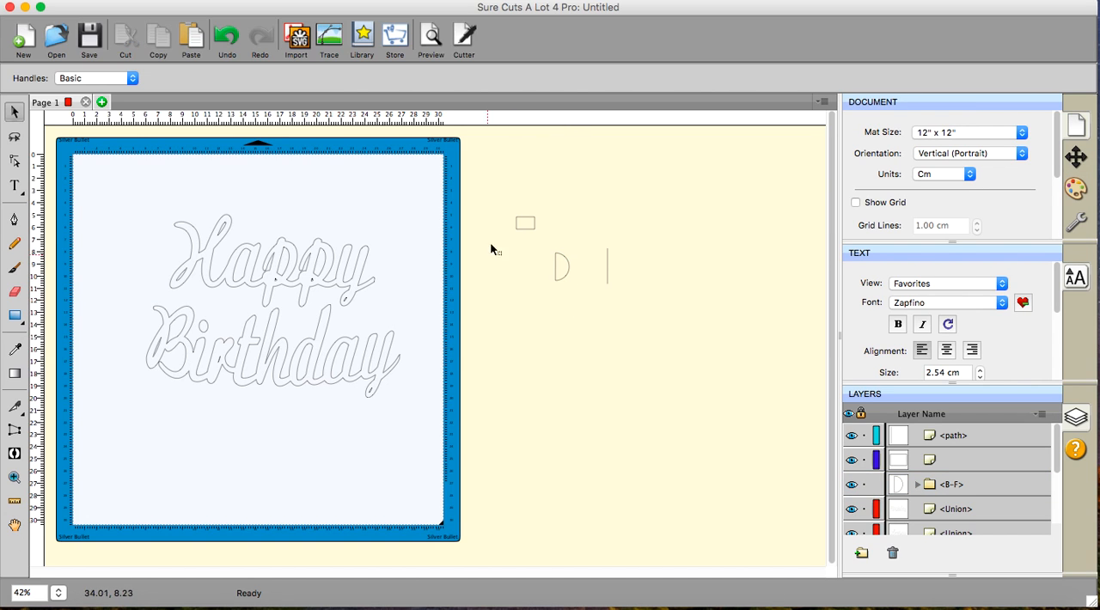
- Place the small rectangle against the half circle's flat side and align both to the middle vertically, relative to each other instead of the page
left_click(525, 224)
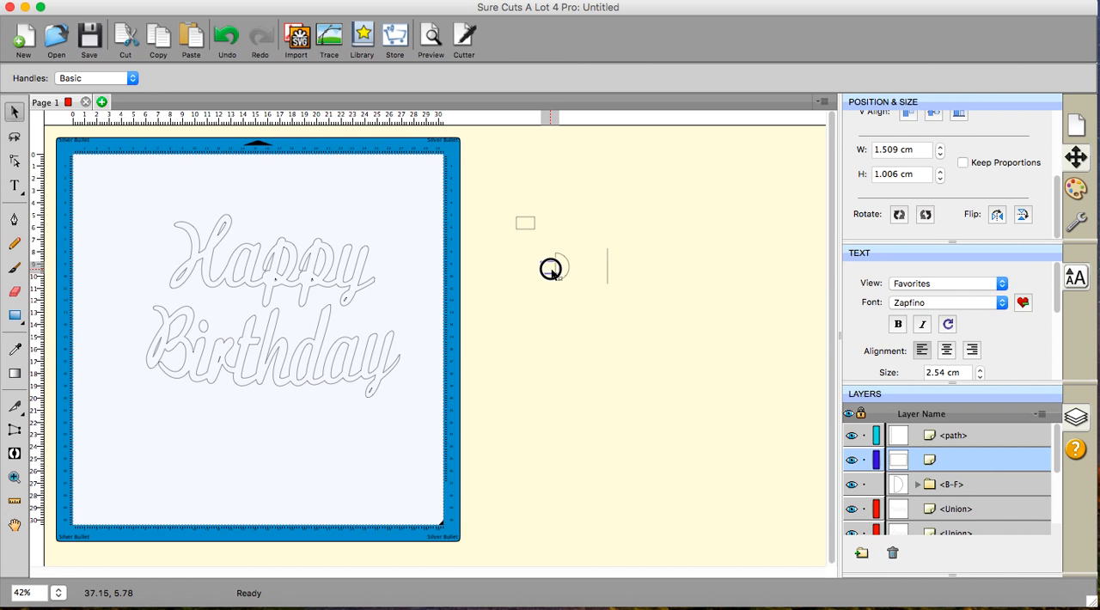
left_click(550, 269)
left_click_drag(499, 232, 588, 316)
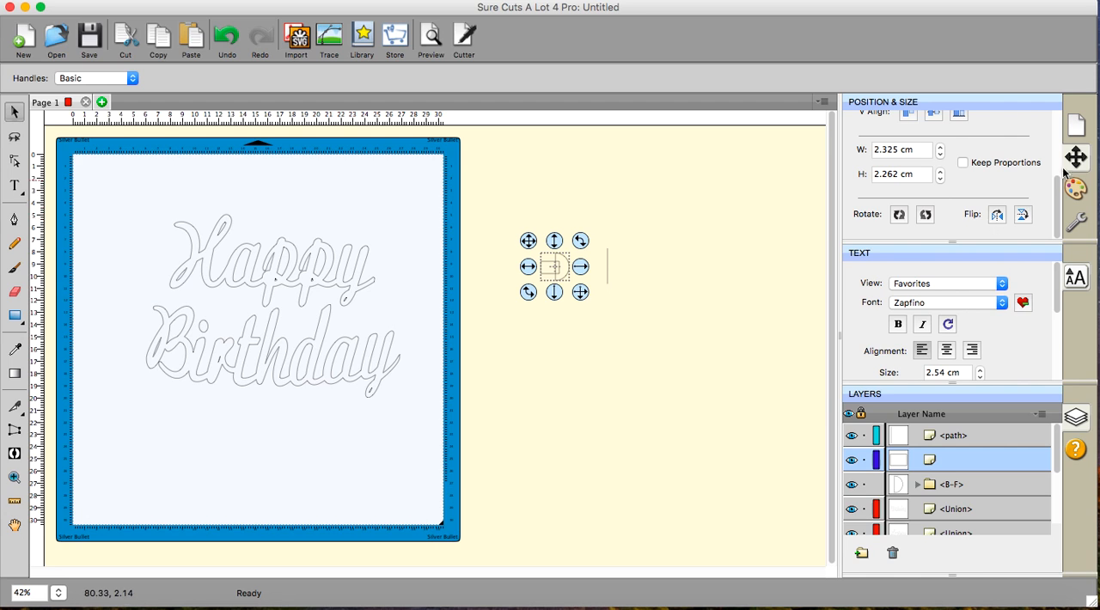
scroll(1000, 181, "up", 5)
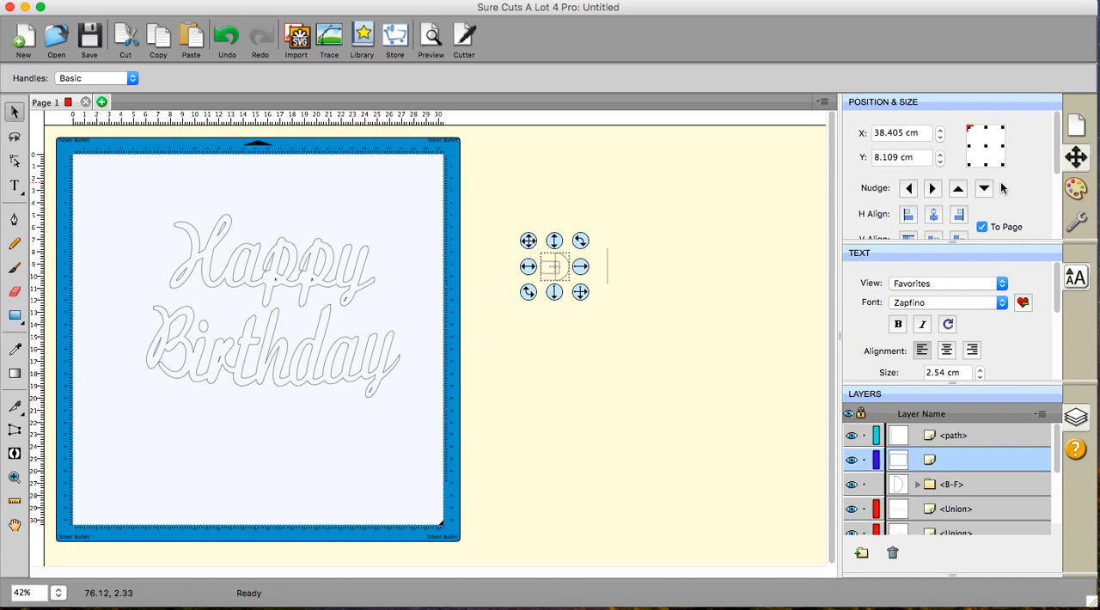
scroll(1000, 181, "down", 2)
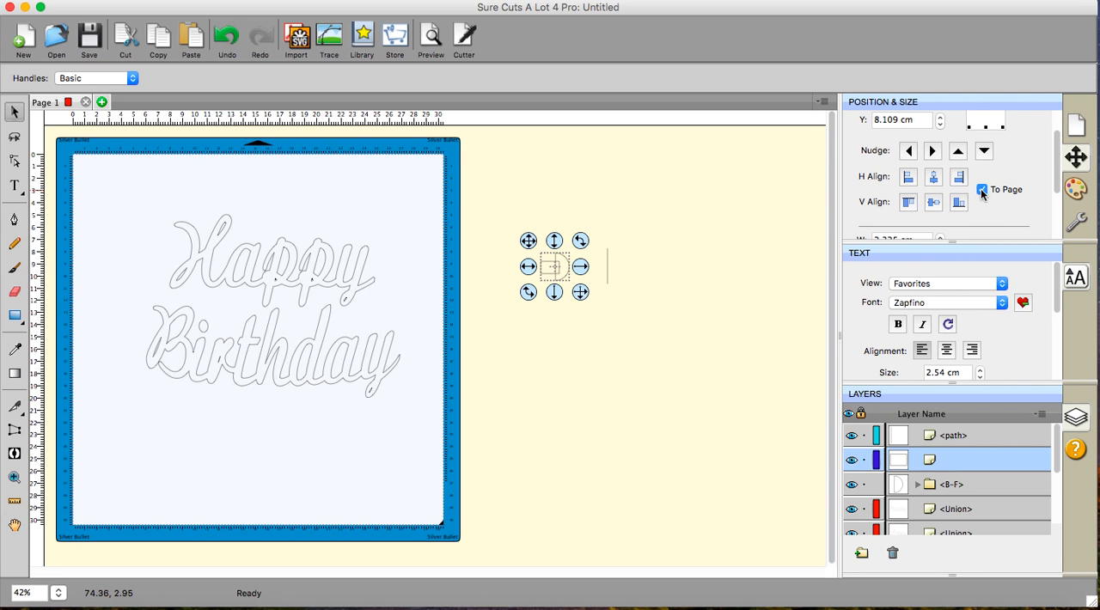
left_click(981, 190)
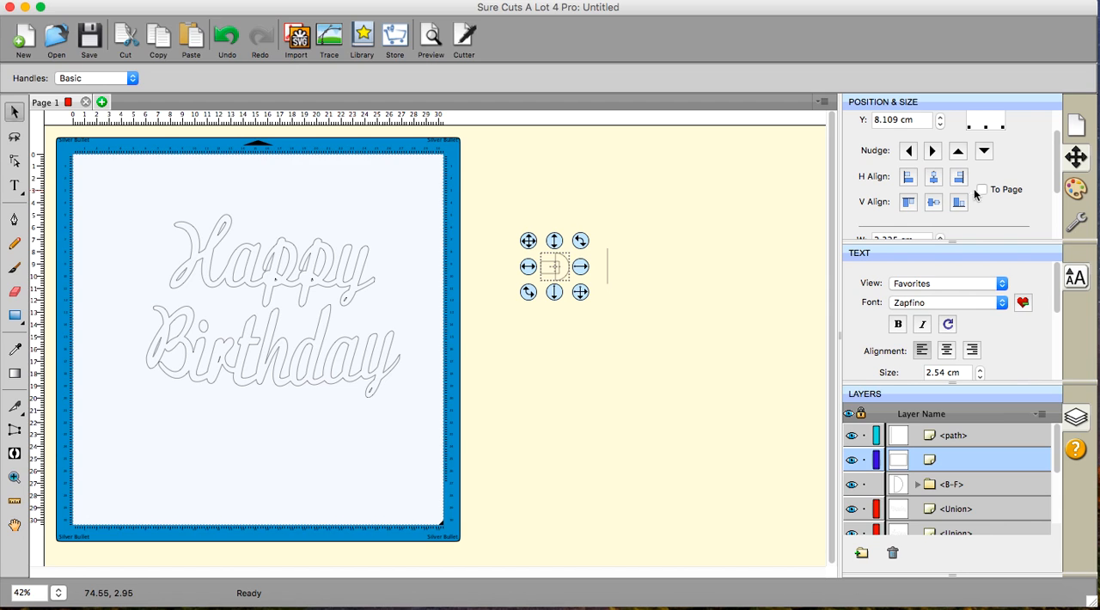
left_click(933, 202)
- Combine the small rectangle and the half circle into one tab shape with Union
left_click(283, 1)
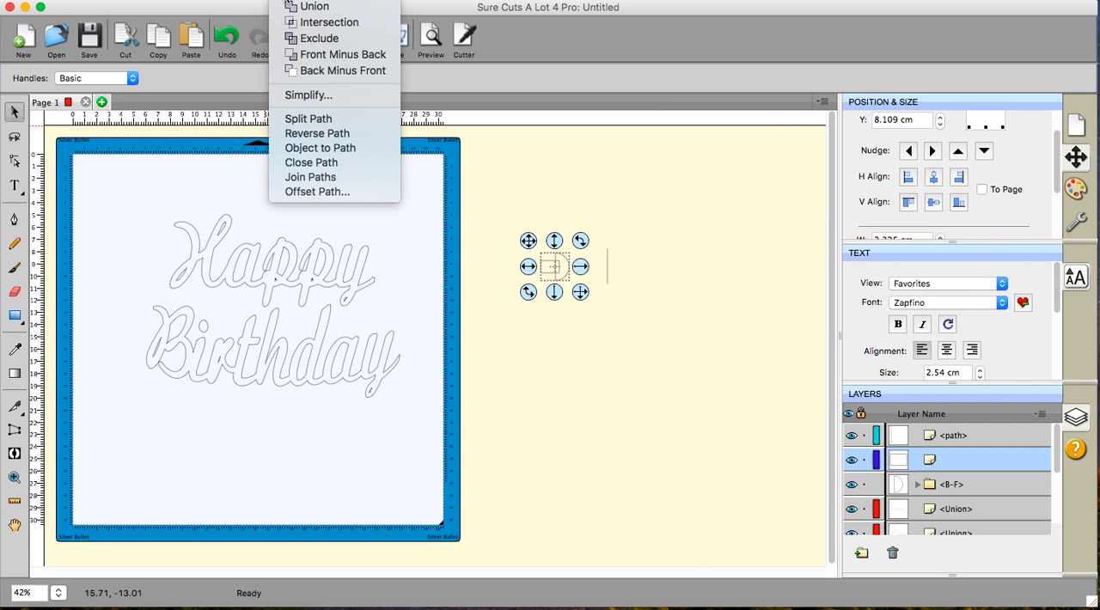
left_click(289, 8)
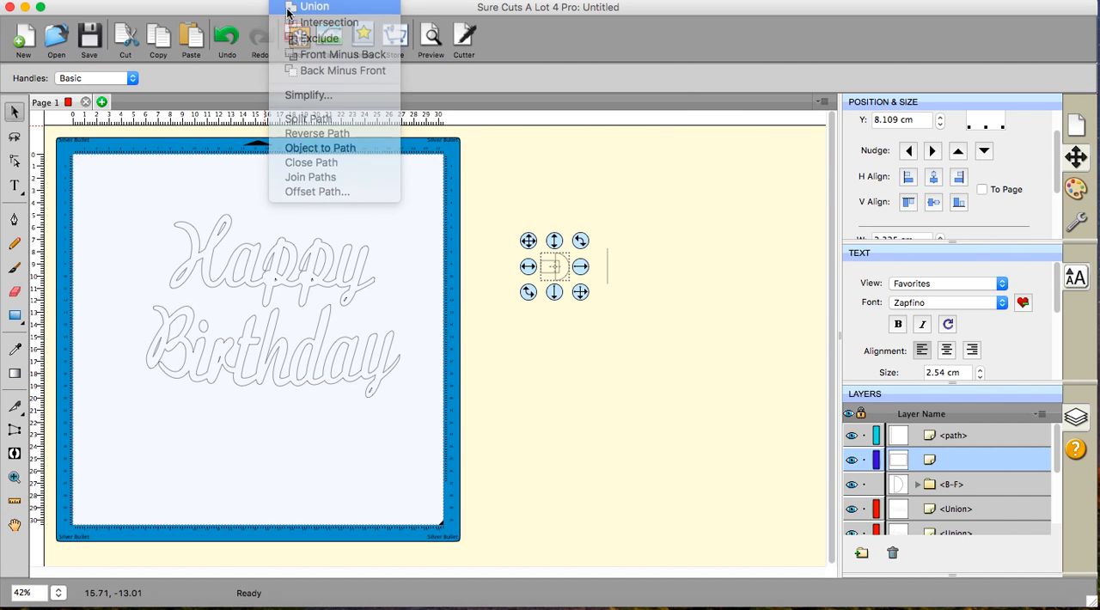
left_click(477, 344)
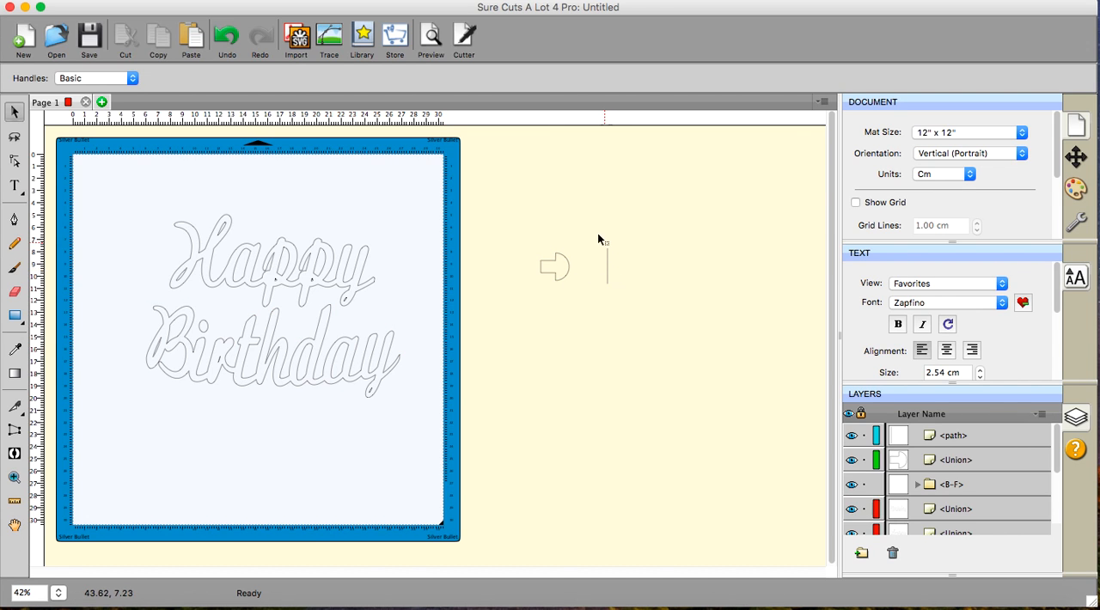
- Try the vertical line across the tab's rounded part and move it back to the tab's right
left_click_drag(591, 231, 622, 302)
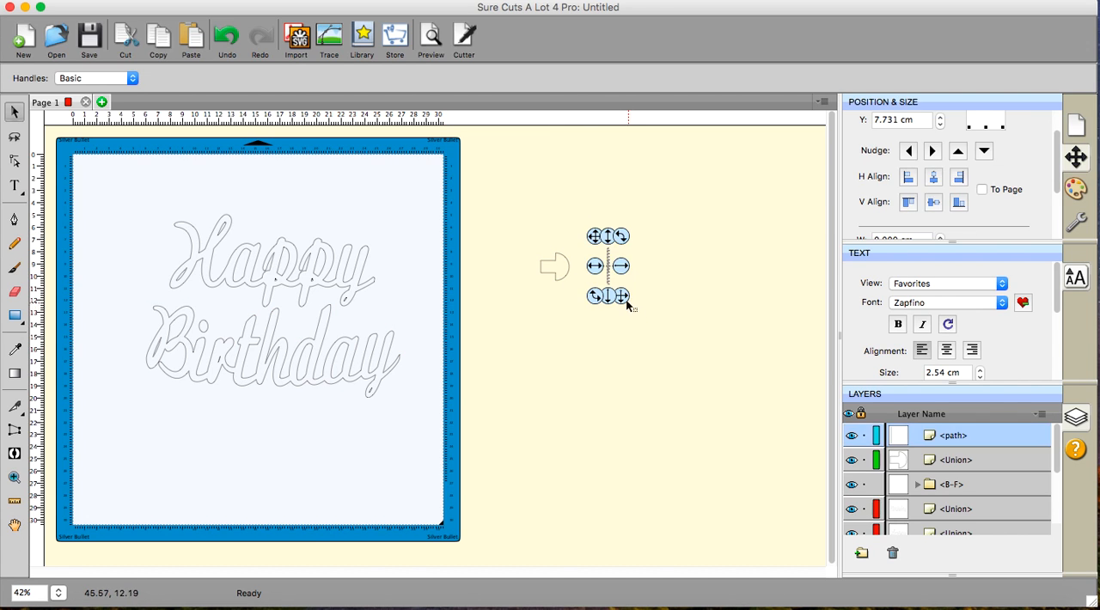
left_click_drag(607, 266, 559, 271)
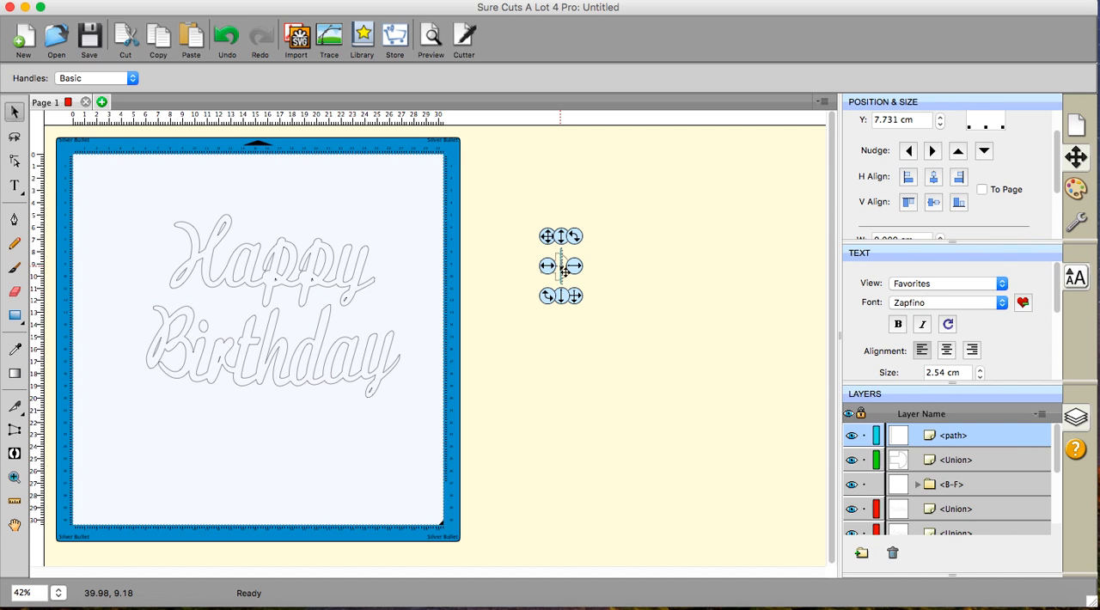
left_click(560, 267)
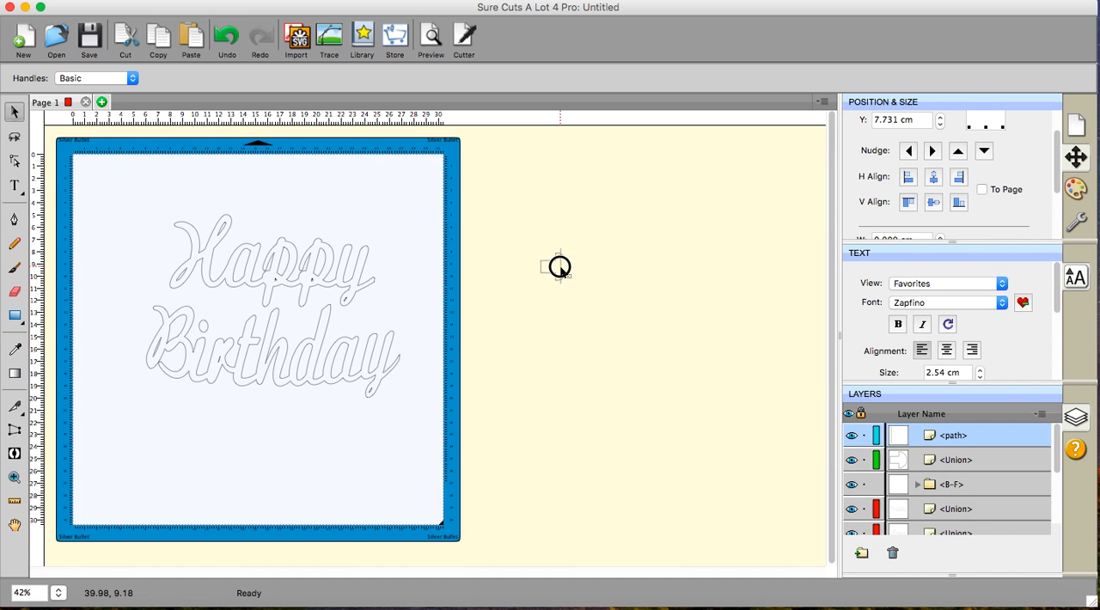
left_click_drag(559, 268, 596, 270)
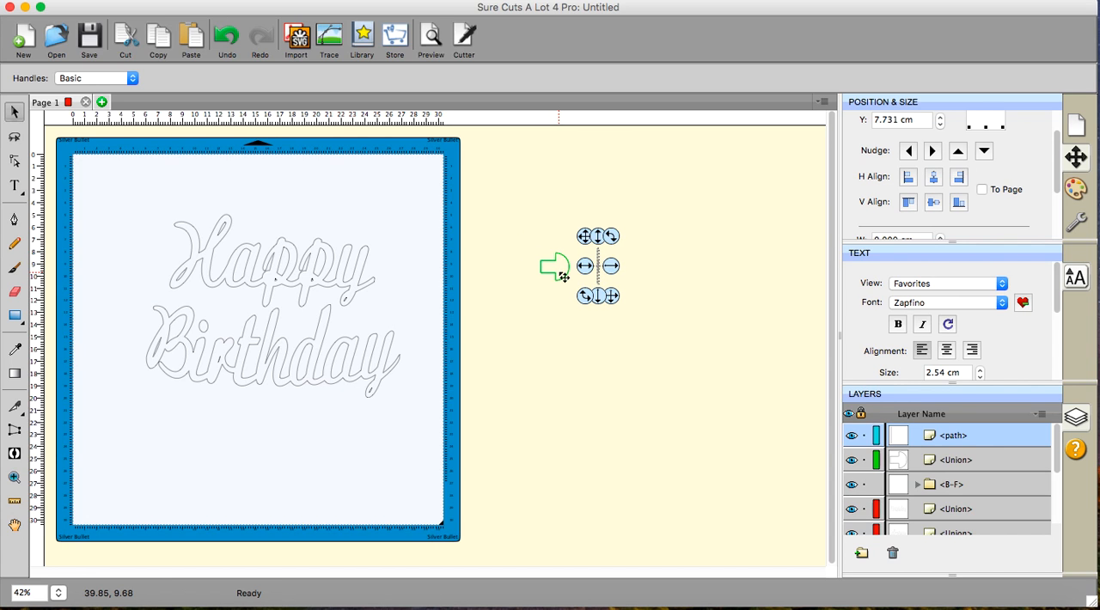
left_click(563, 276)
left_click(618, 275)
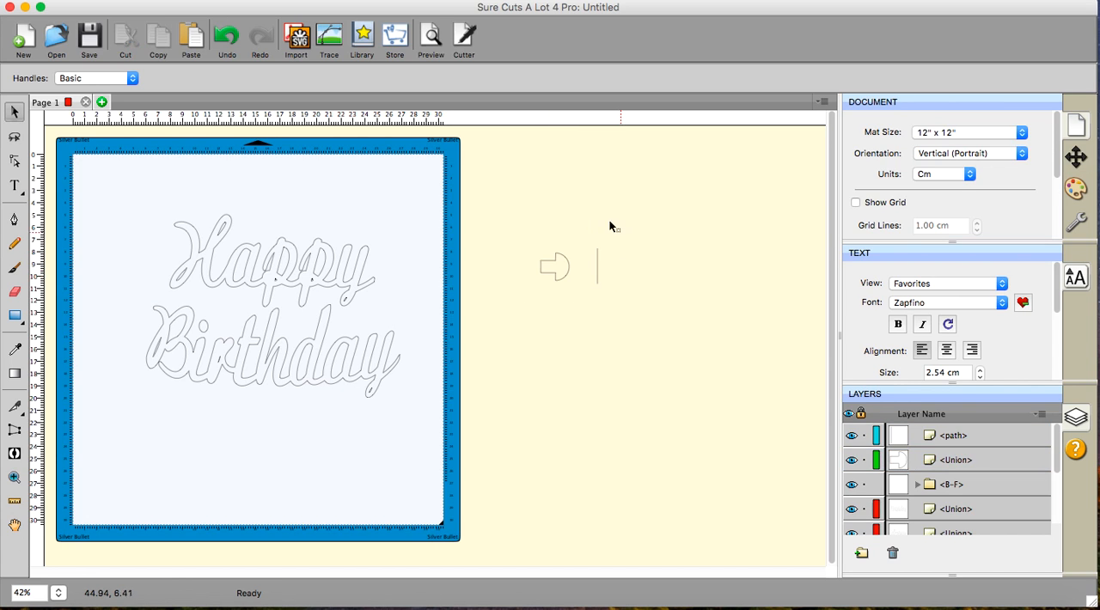
- Scale the tab and the vertical line down together, keeping proportions, to an overall height of about 2.17 cm
left_click_drag(496, 232, 667, 343)
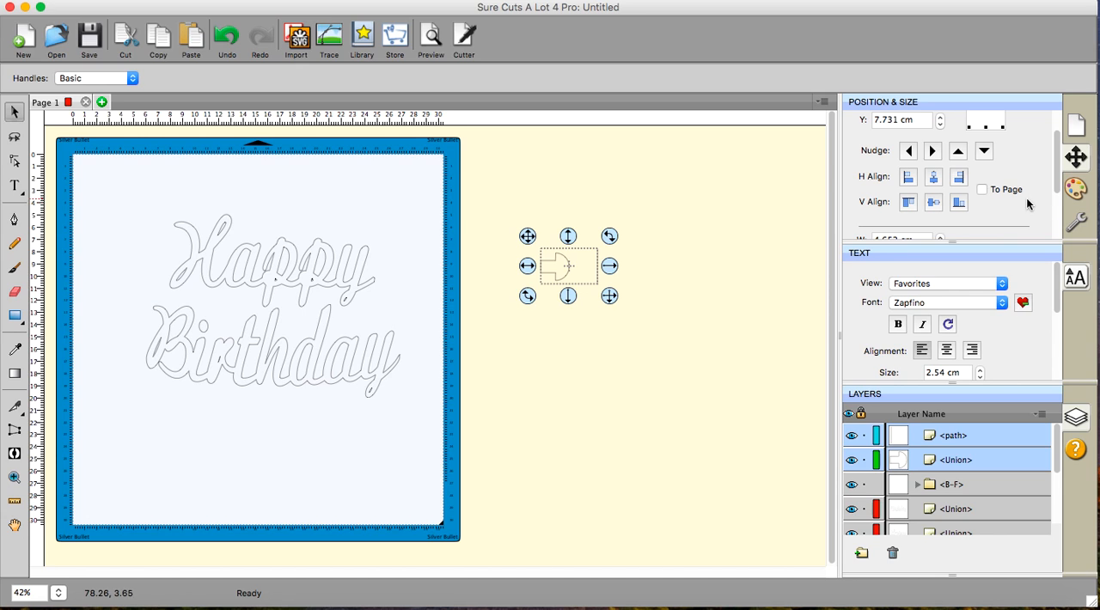
scroll(1056, 226, "down", 3)
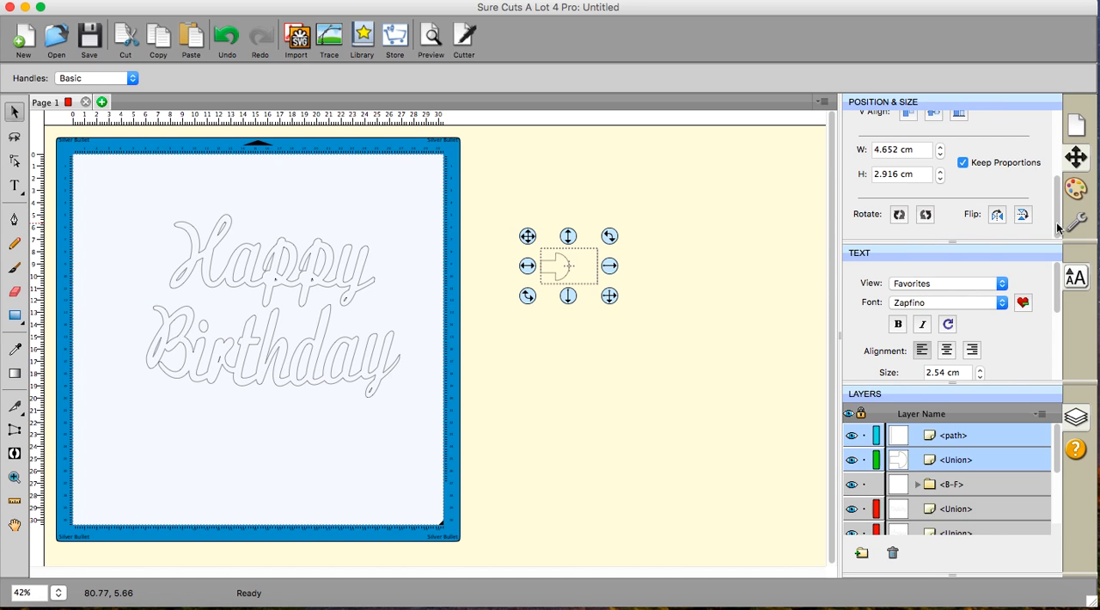
left_click(940, 179)
left_click(940, 179)
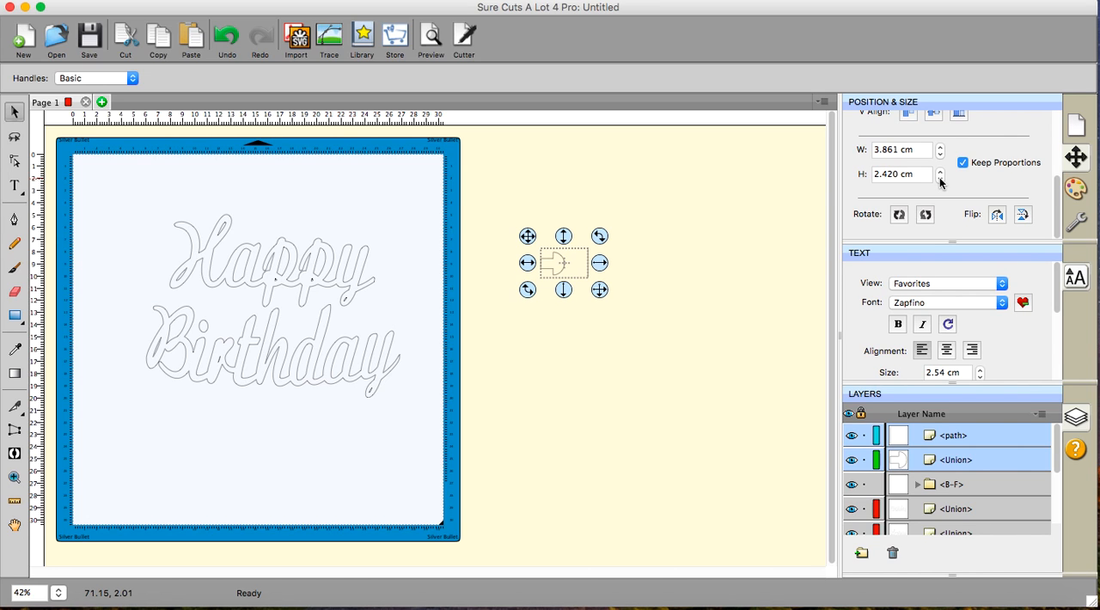
left_click(940, 179)
left_click(683, 299)
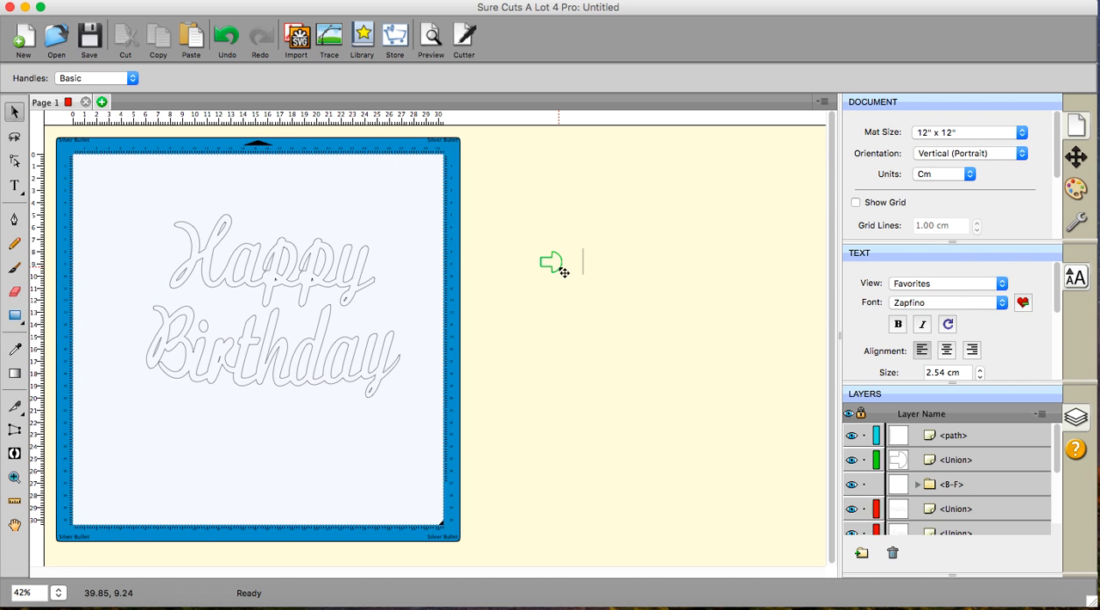
- Move the tab closer to the mat and trim its stem with an overlapping rectangle about 3.3 cm tall, using Back Minus Front
mouse_move(563, 273)
left_mouse_down()
mouse_move(510, 257)
mouse_move(375, 263)
mouse_move(498, 254)
left_mouse_up()
left_click(484, 373)
left_click(14, 314)
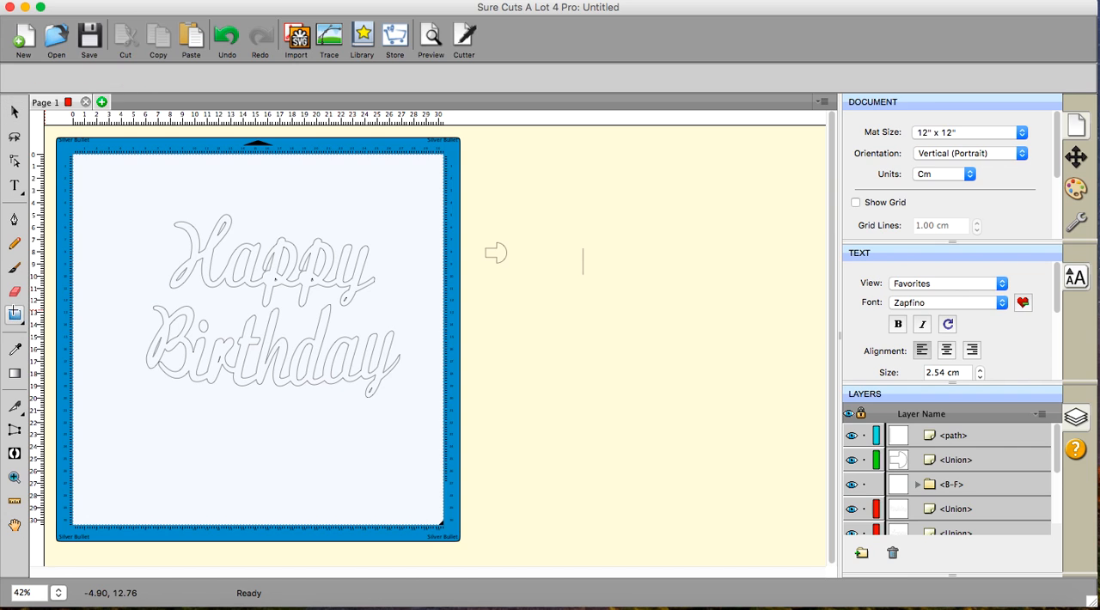
mouse_move(440, 180)
left_mouse_down()
mouse_move(483, 218)
mouse_move(442, 197)
mouse_move(445, 263)
mouse_move(453, 256)
left_mouse_up()
left_click(15, 114)
left_click_drag(415, 190, 560, 339)
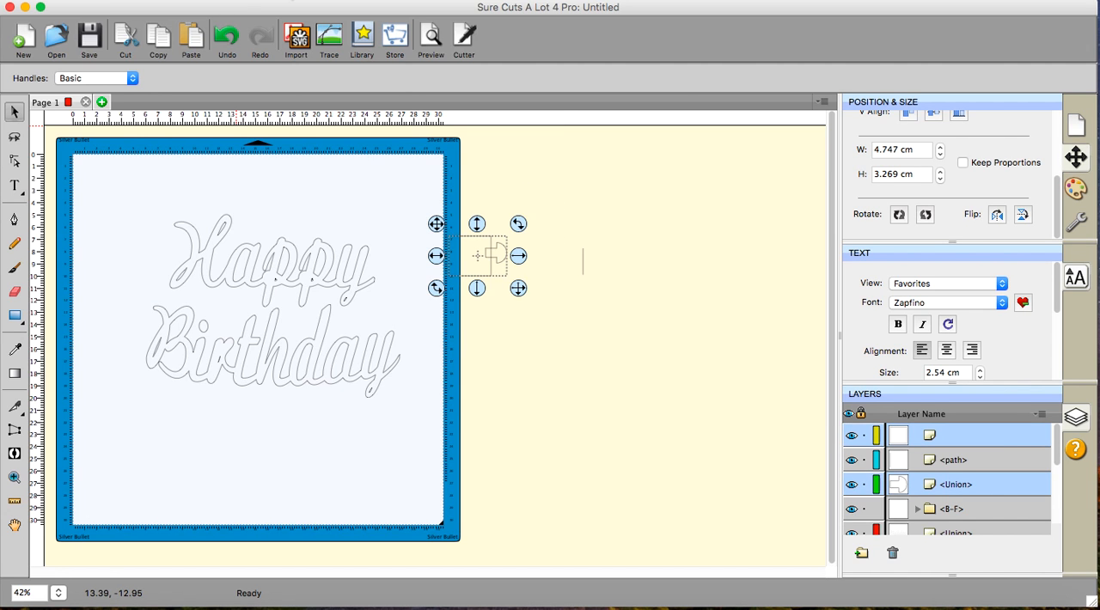
left_click(301, 69)
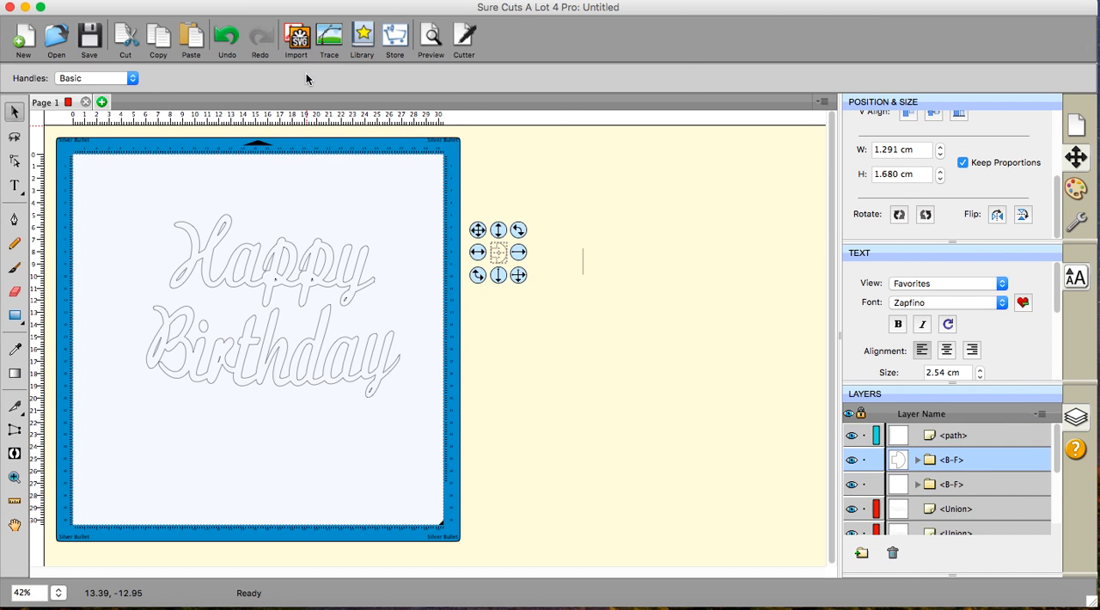
left_click(466, 354)
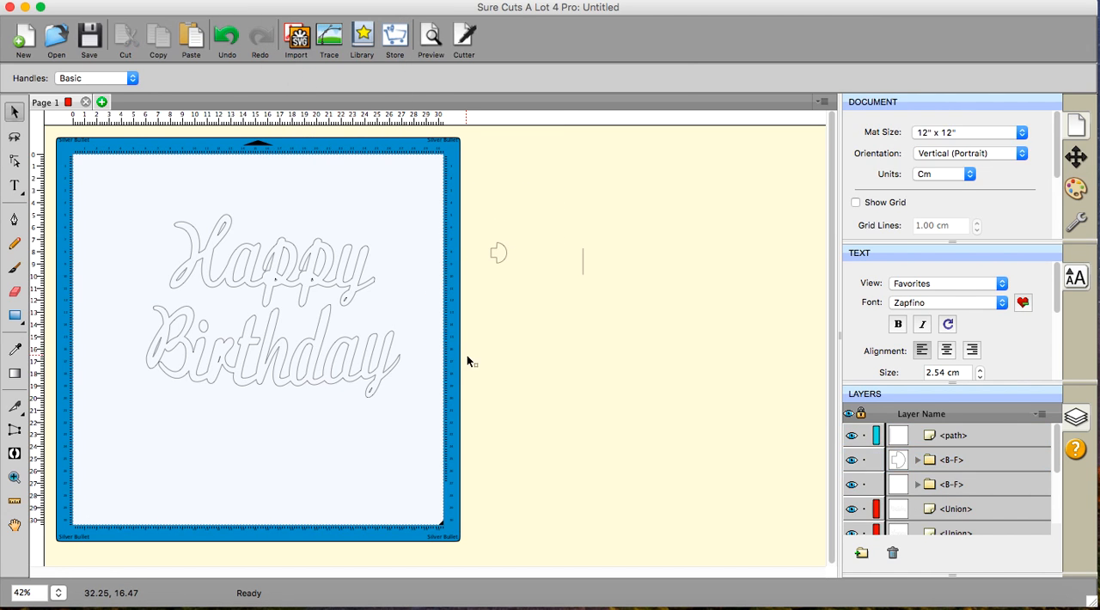
- Duplicate the shortened tab into a single row of four with 0.508 cm horizontal spacing
left_click(499, 253)
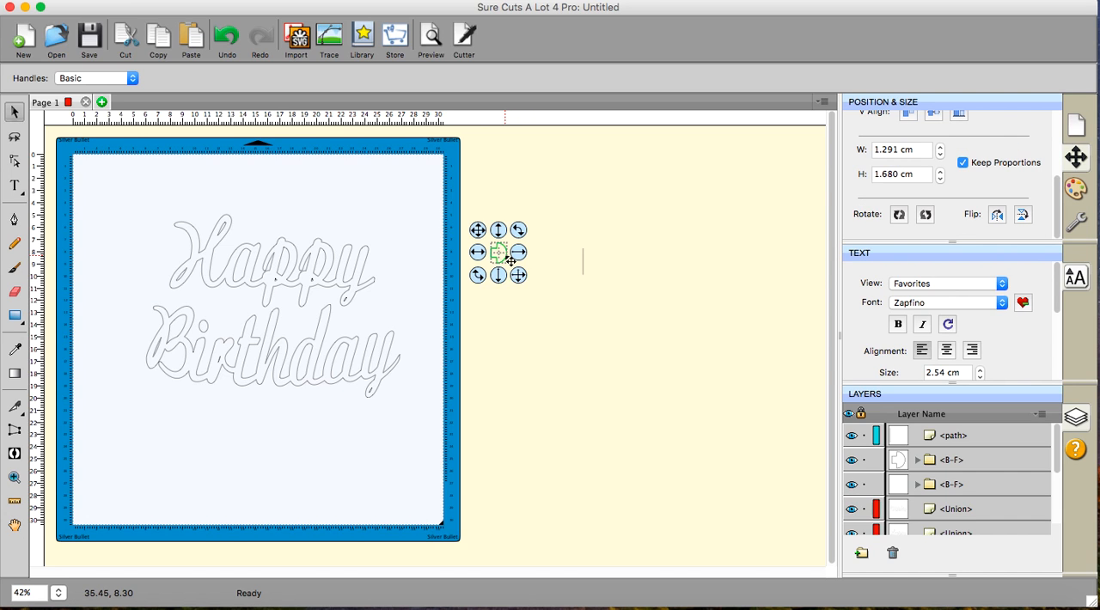
left_click(248, 1)
left_click(274, 151)
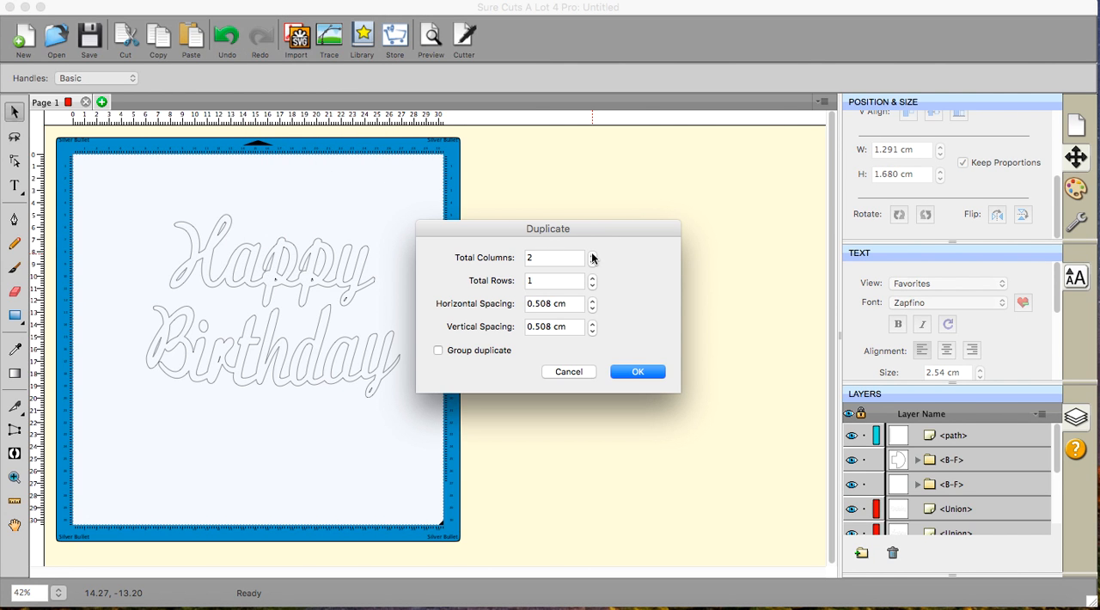
left_click(592, 254)
left_click(636, 371)
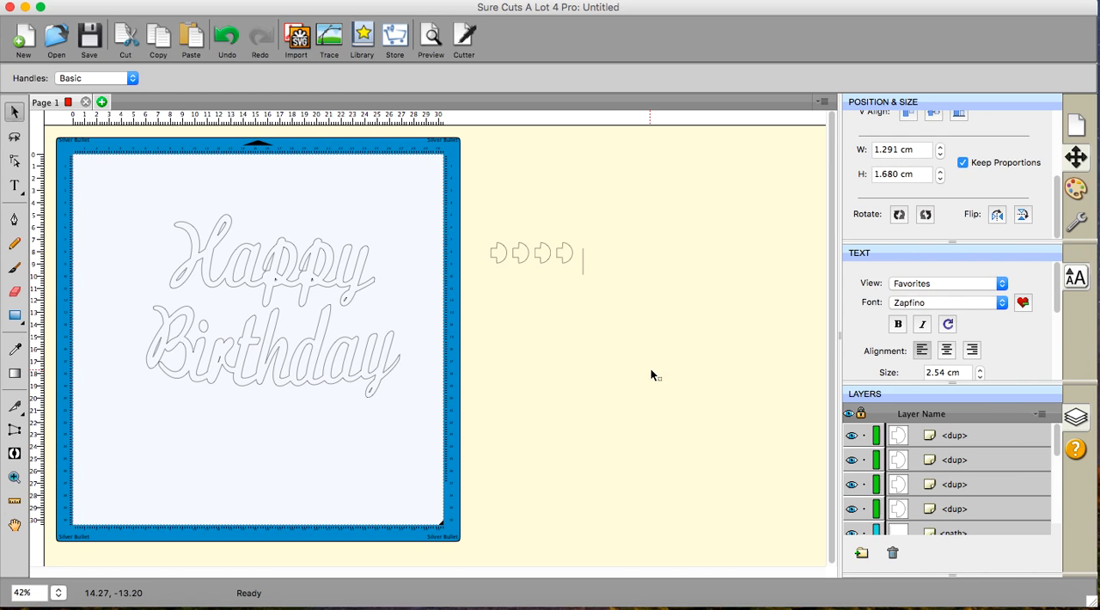
- Duplicate the vertical line into a single row of four with 0.508 cm horizontal spacing
left_click(587, 275)
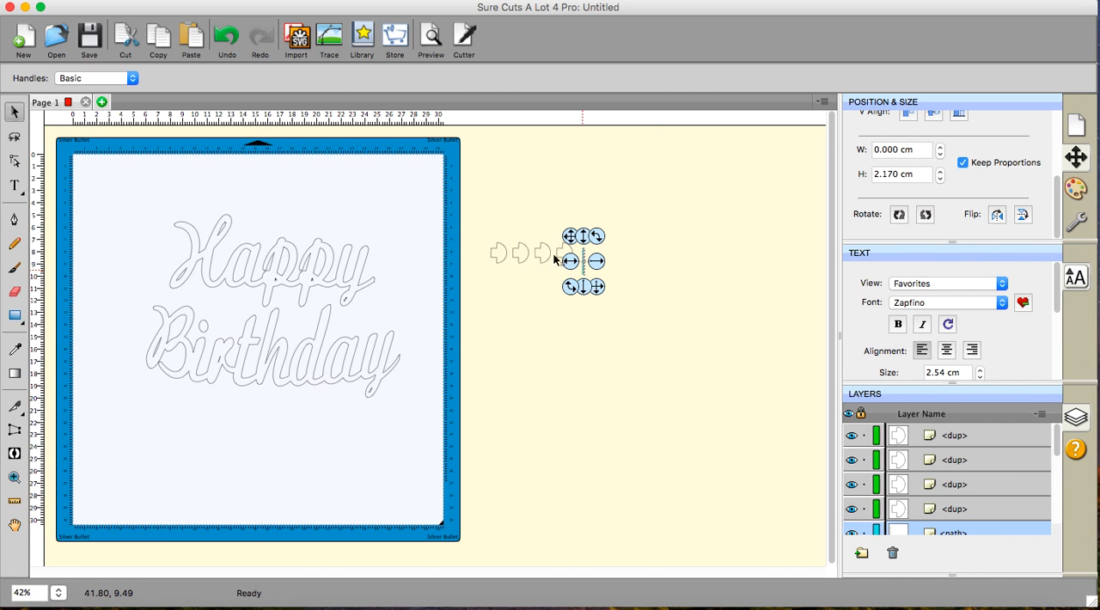
left_click(258, 2)
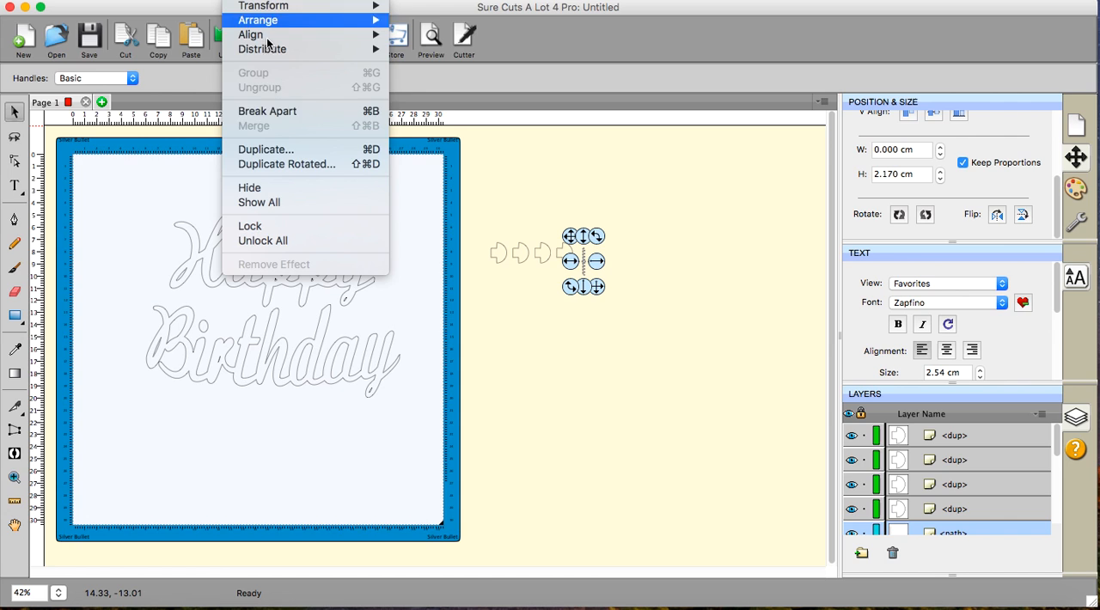
left_click(279, 149)
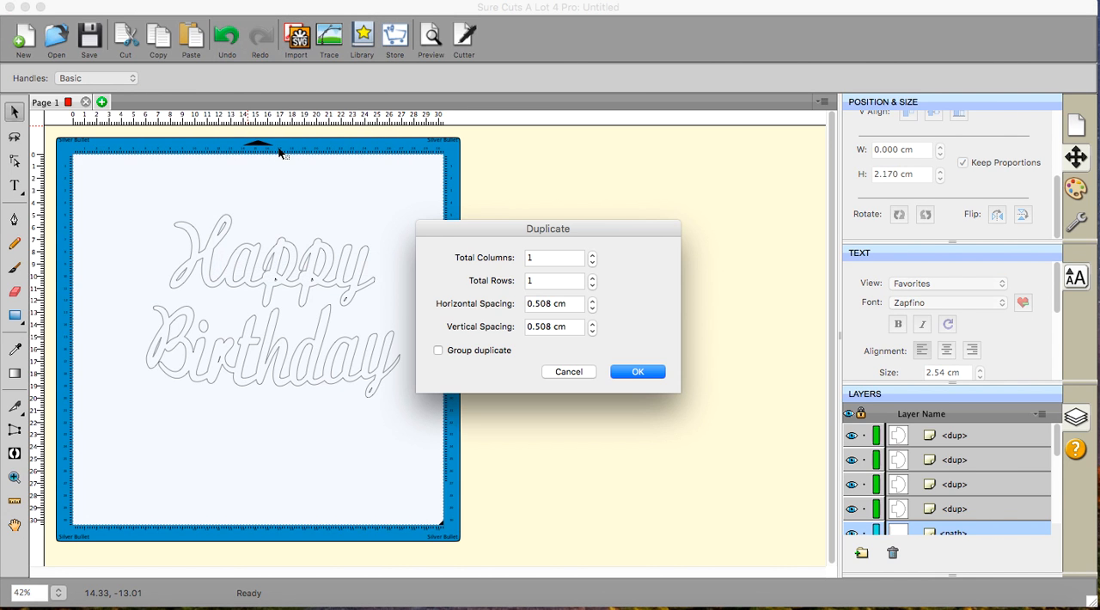
left_click(592, 254)
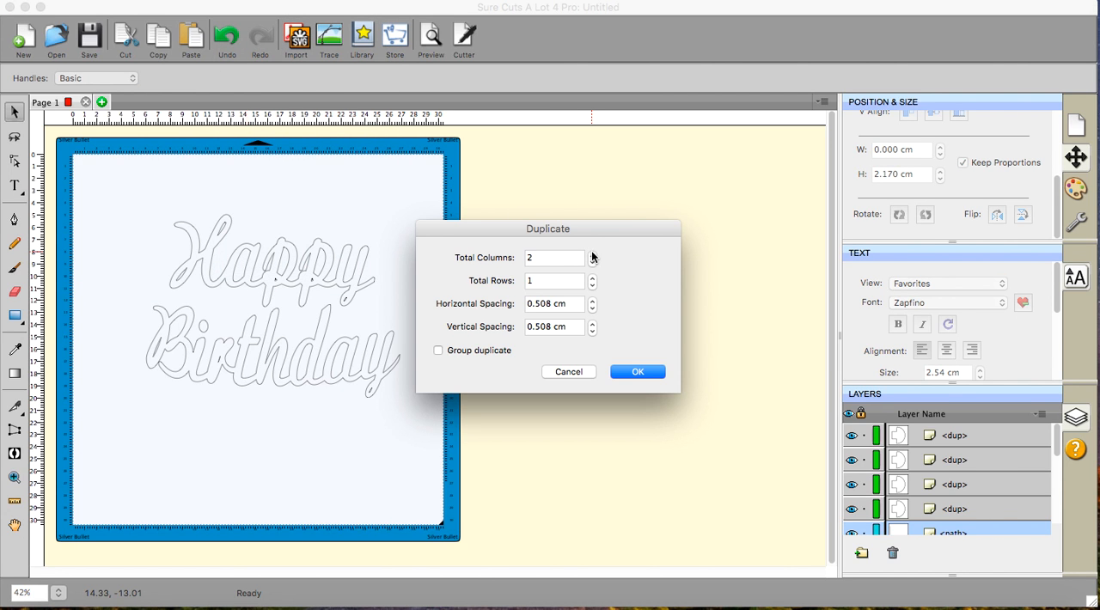
left_click(637, 372)
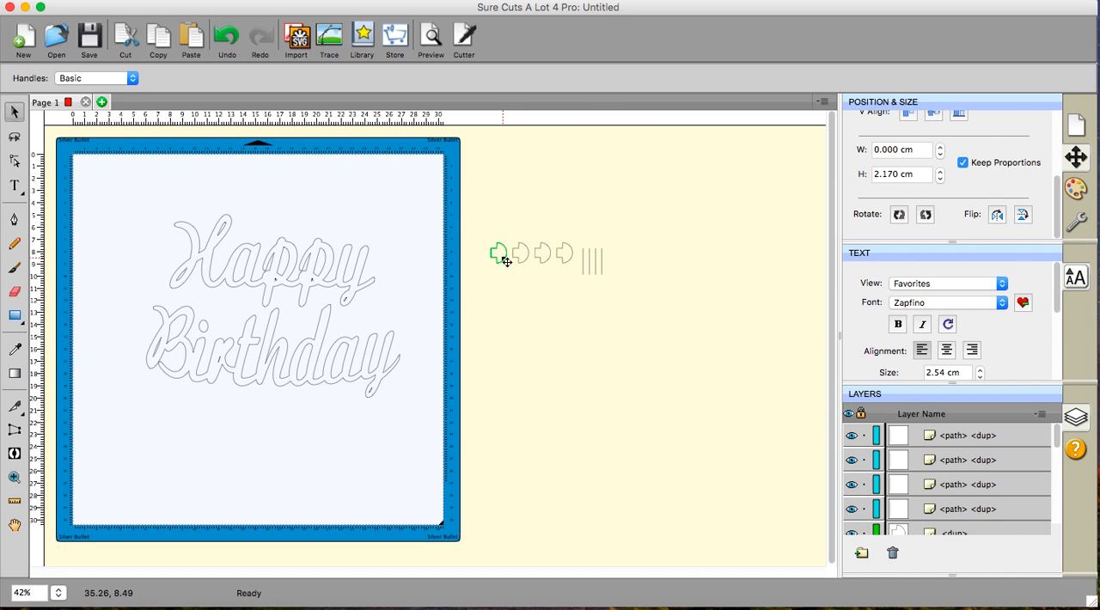
- Place one tab over the end of the y in Happy and another over the y in Birthday
left_click_drag(503, 261, 373, 260)
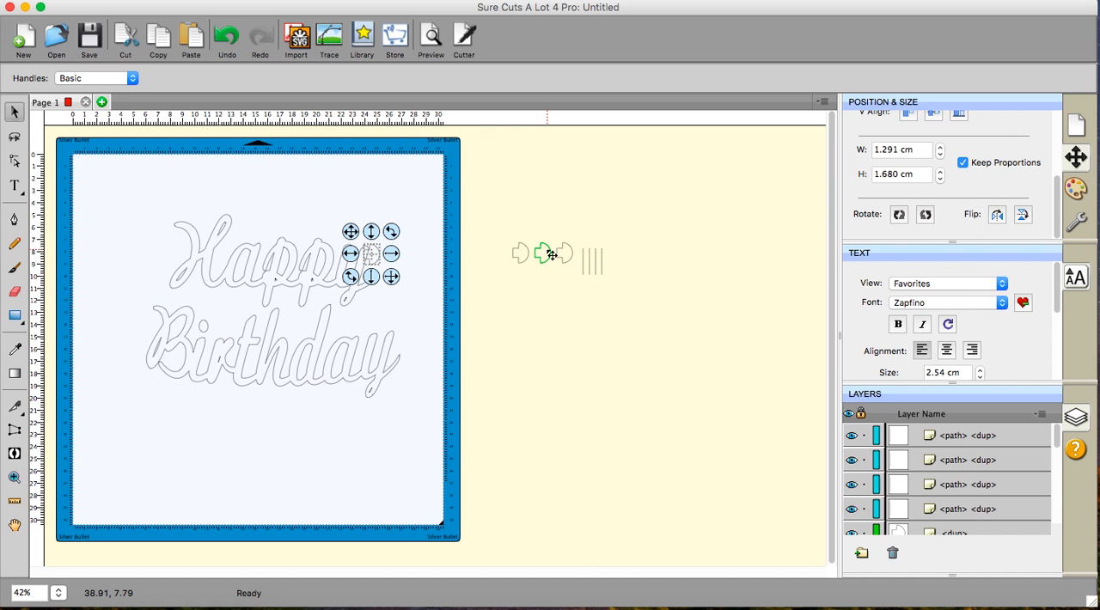
left_click_drag(551, 254, 400, 341)
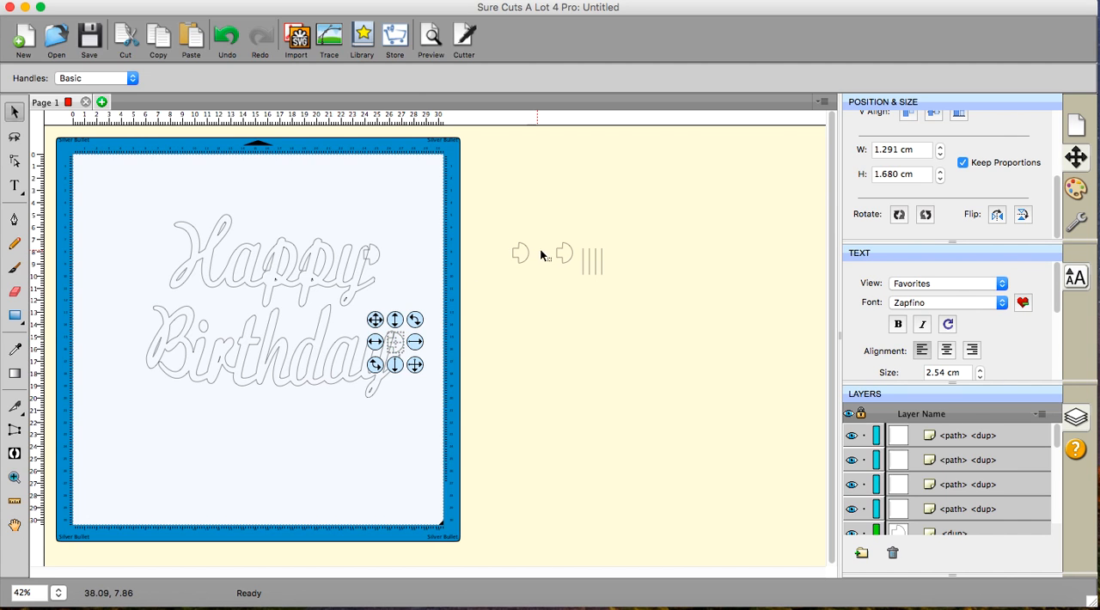
- Flip the two remaining tabs horizontally and move them onto the mat beside the H of Happy
left_click_drag(489, 228, 592, 279)
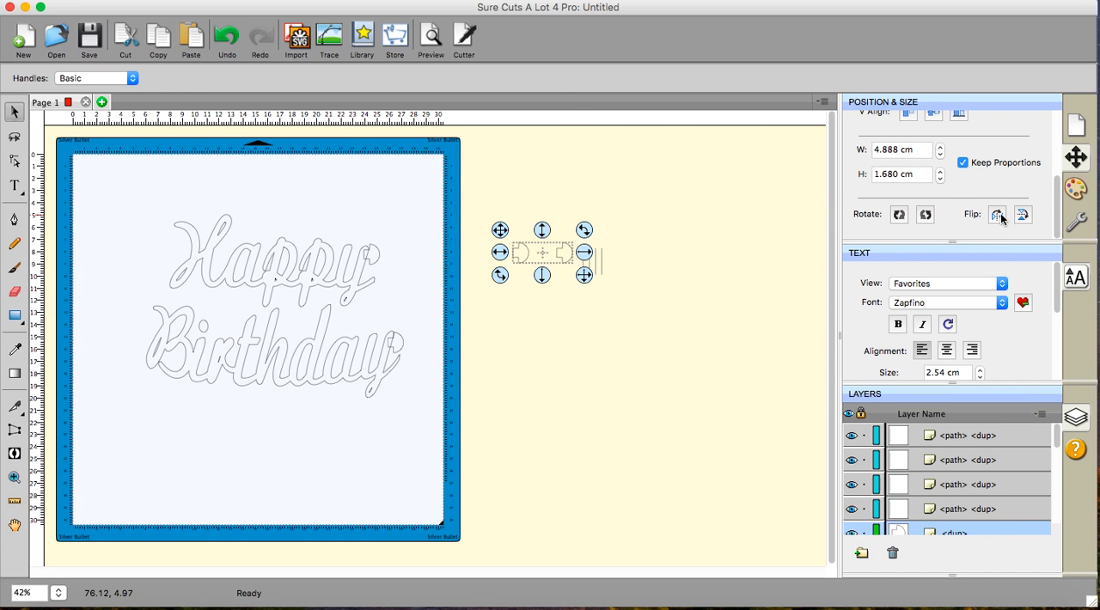
left_click_drag(564, 250, 152, 246)
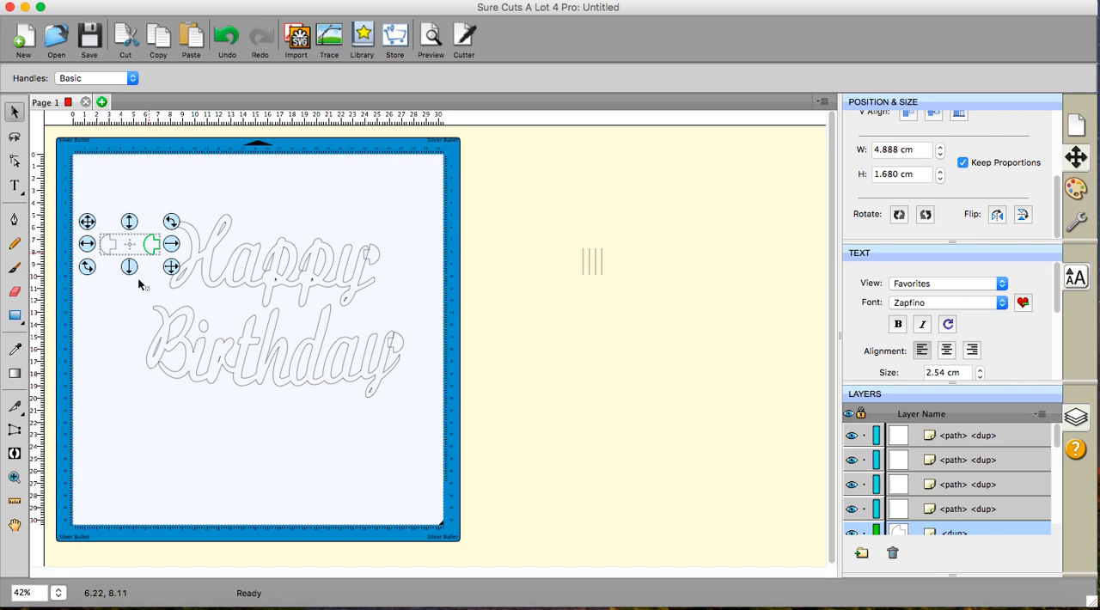
left_click(125, 307)
- Place one flipped tab over the lower left tip of the H and the other over the left edge of the B
left_click(152, 247)
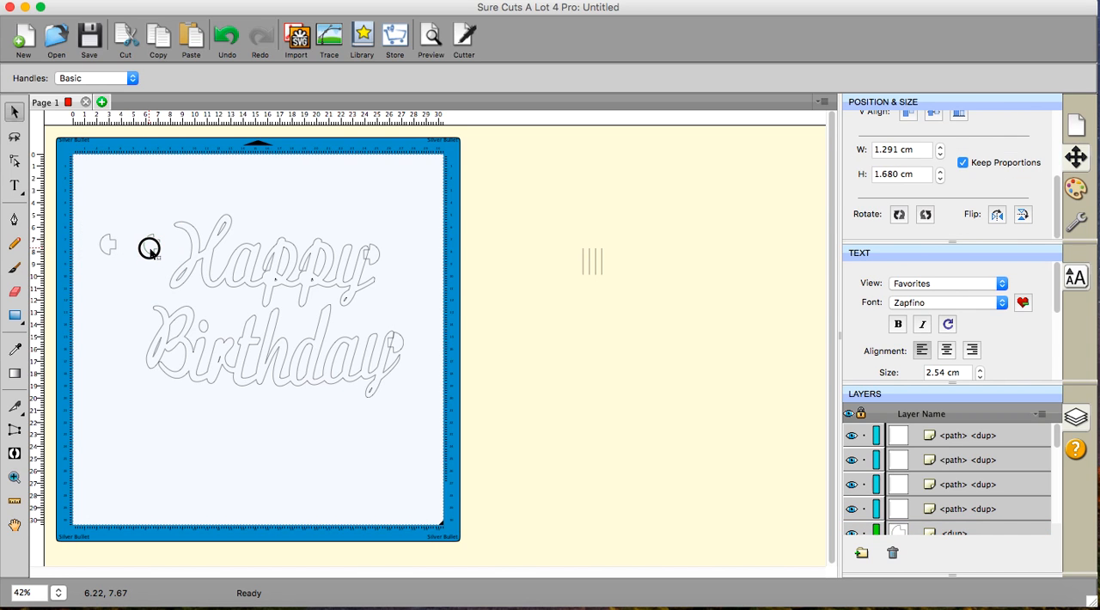
left_click_drag(151, 249, 166, 281)
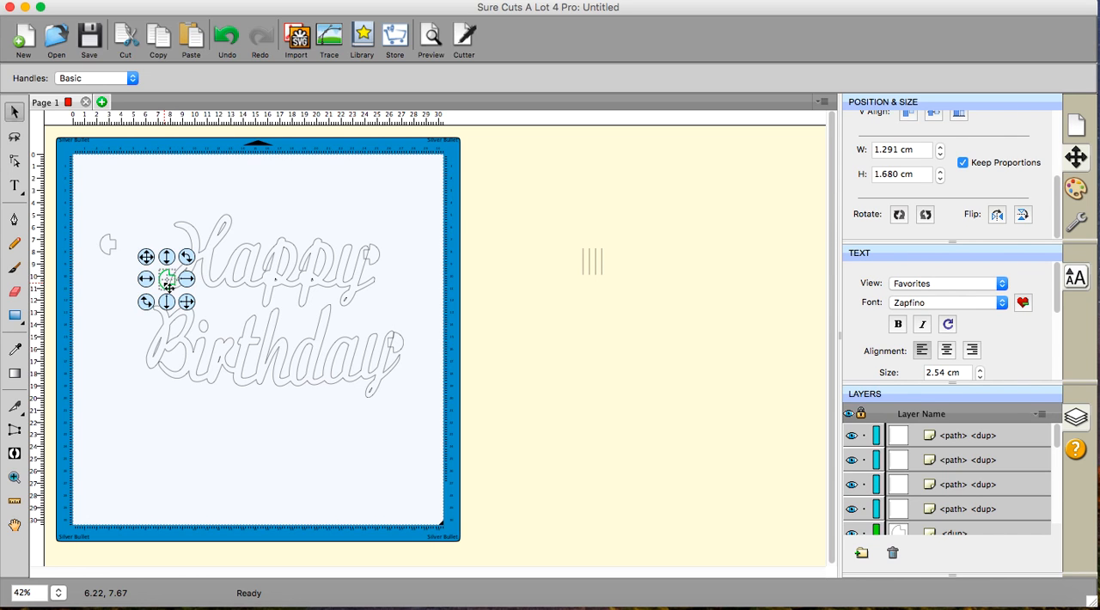
left_click(112, 255)
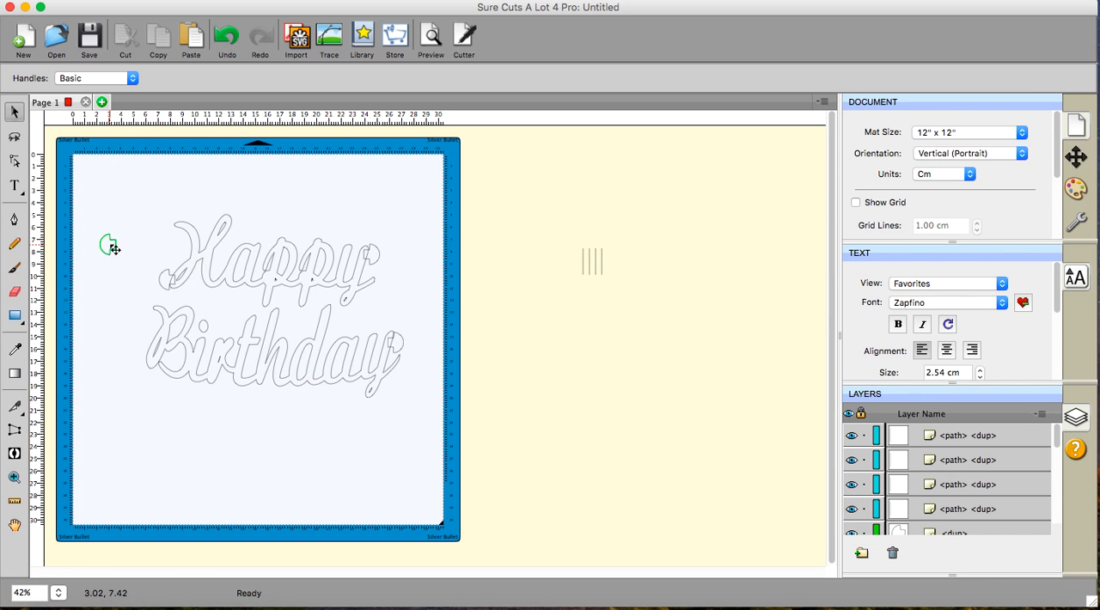
left_click_drag(108, 243, 146, 358)
left_click(152, 417)
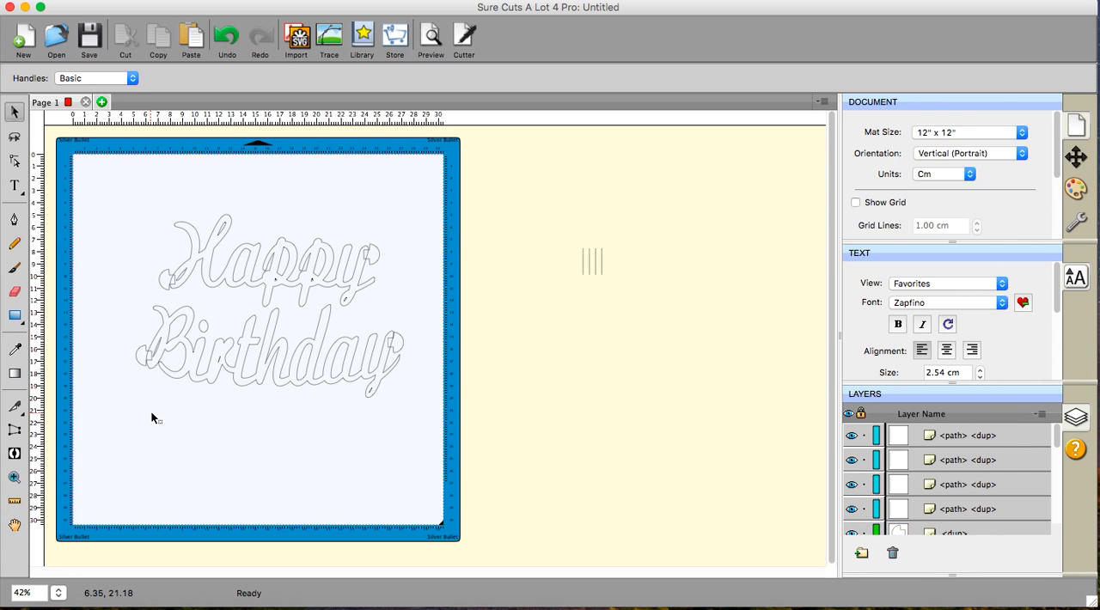
- Nudge the tab on the H slightly outward to X 7.018 cm so its stem just overlaps the letter
left_click(15, 480)
left_click(217, 288)
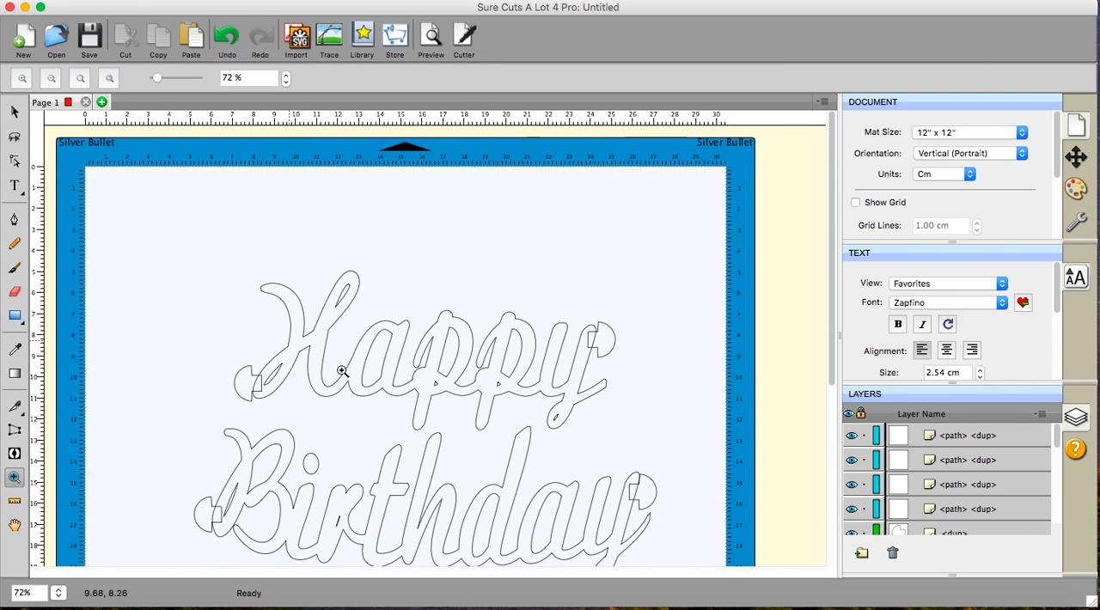
left_click(395, 382)
left_click(395, 382)
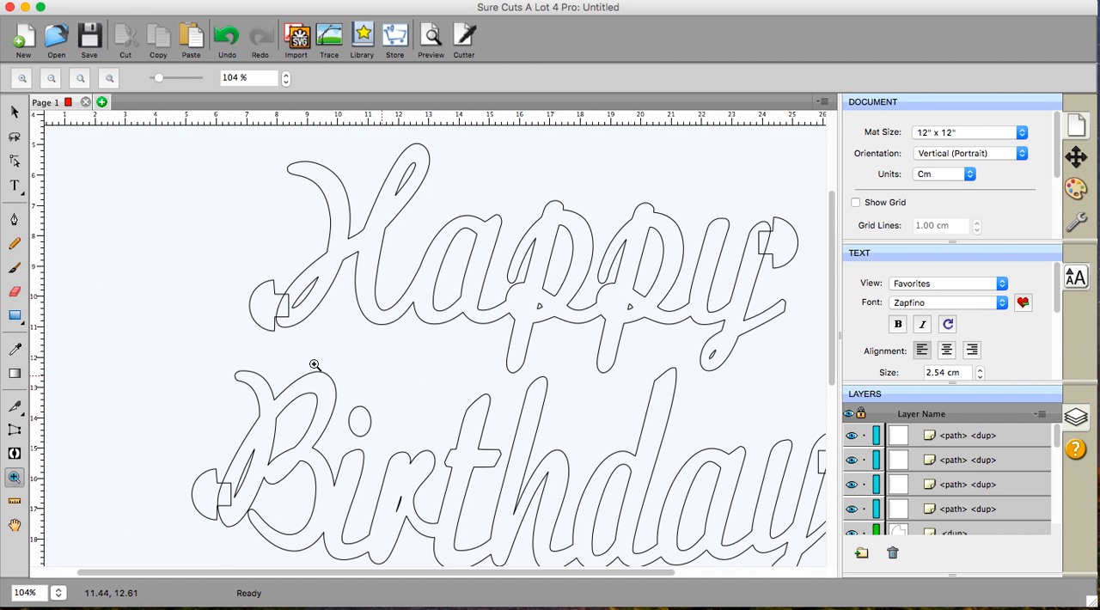
left_click(14, 112)
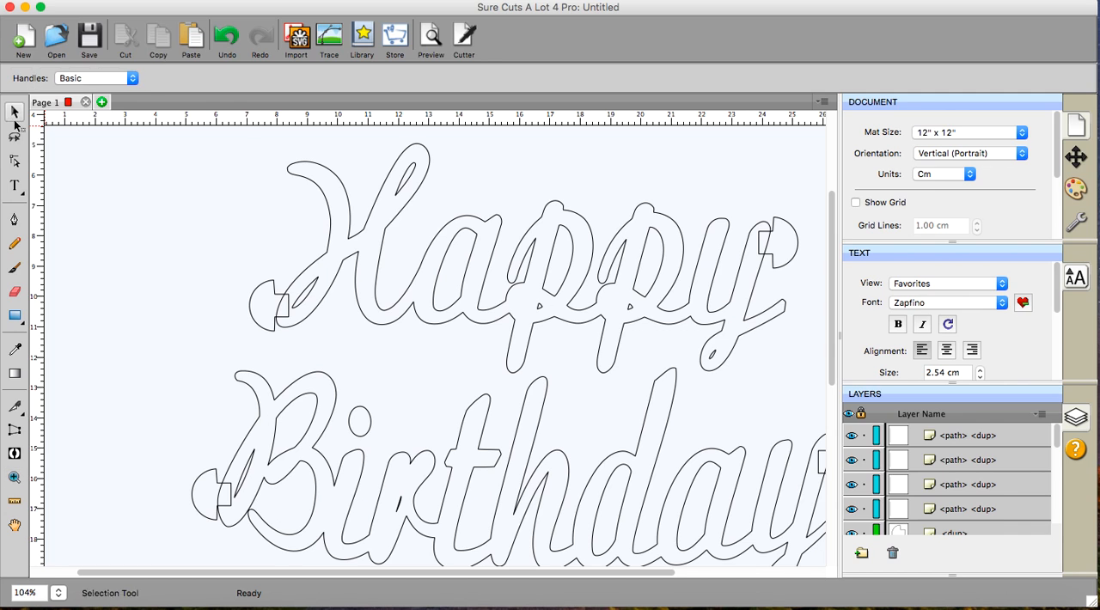
left_click(267, 323)
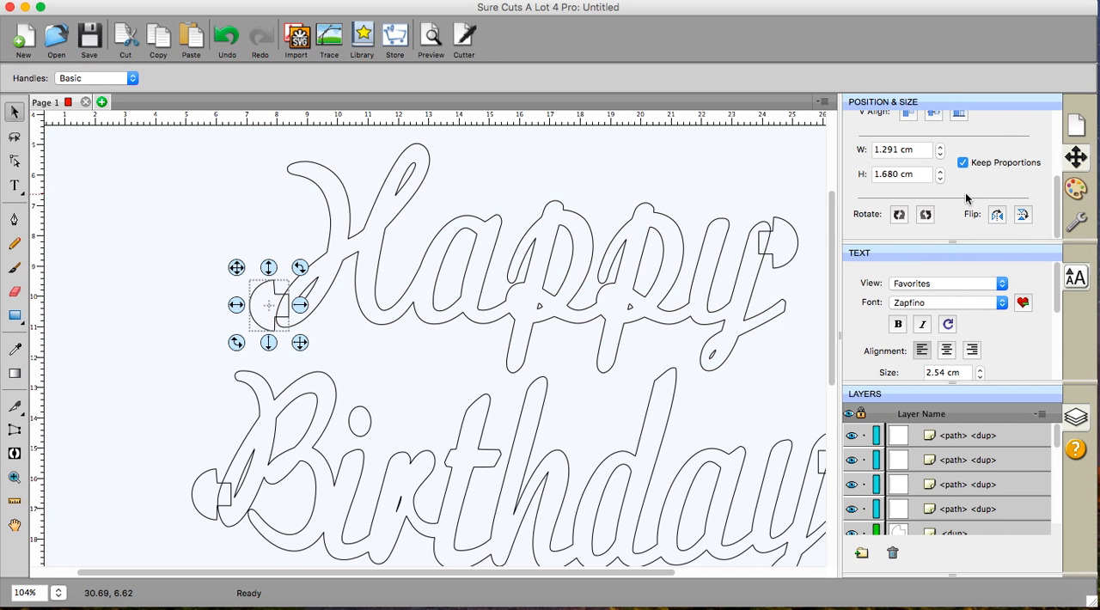
scroll(965, 197, "up", 3)
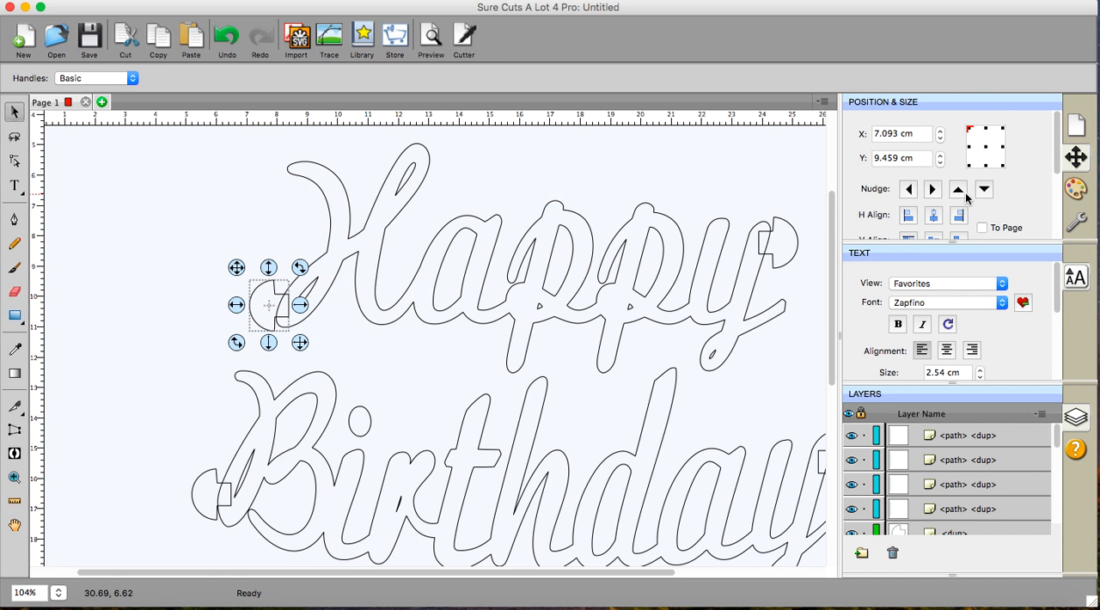
left_click(909, 189)
left_click(909, 189)
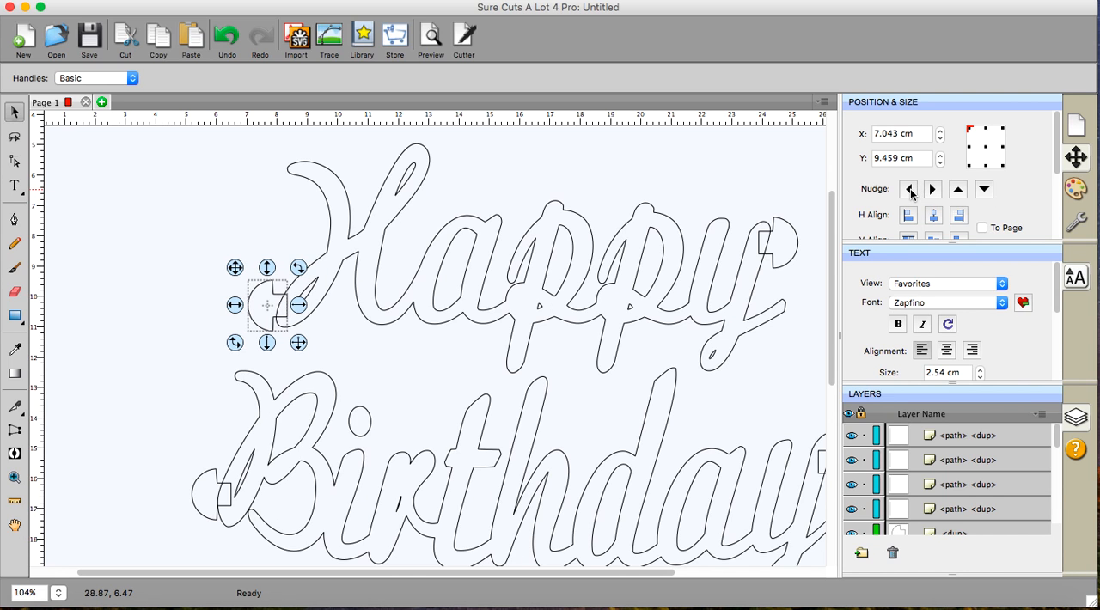
left_click(909, 189)
left_click(371, 340)
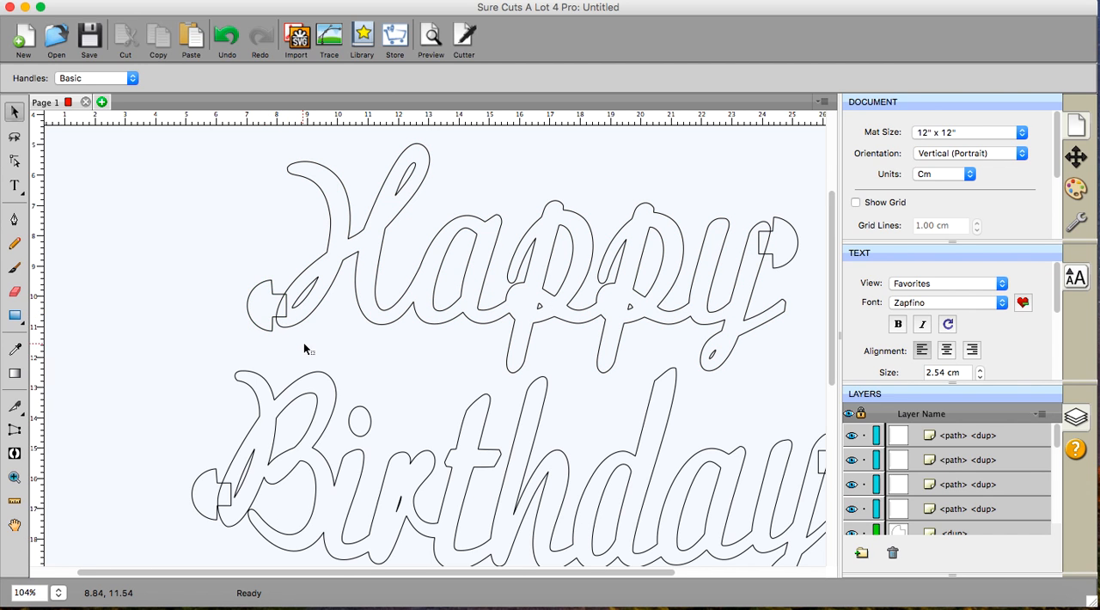
- Nudge the tab on the B of Birthday outward to X 5.093 cm
scroll(303, 343, "down", 4)
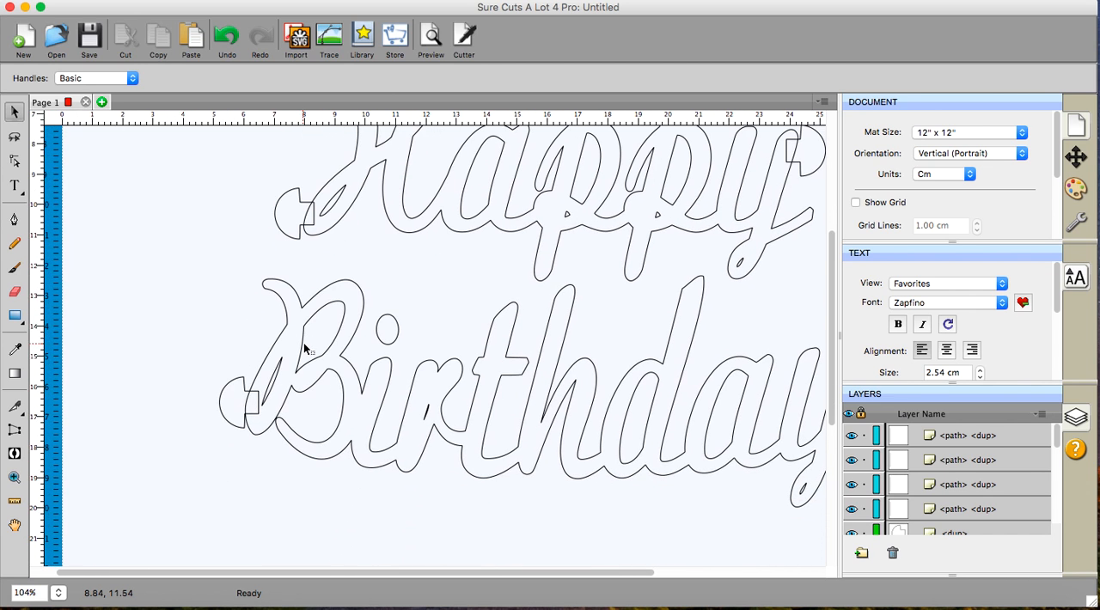
left_click(238, 413)
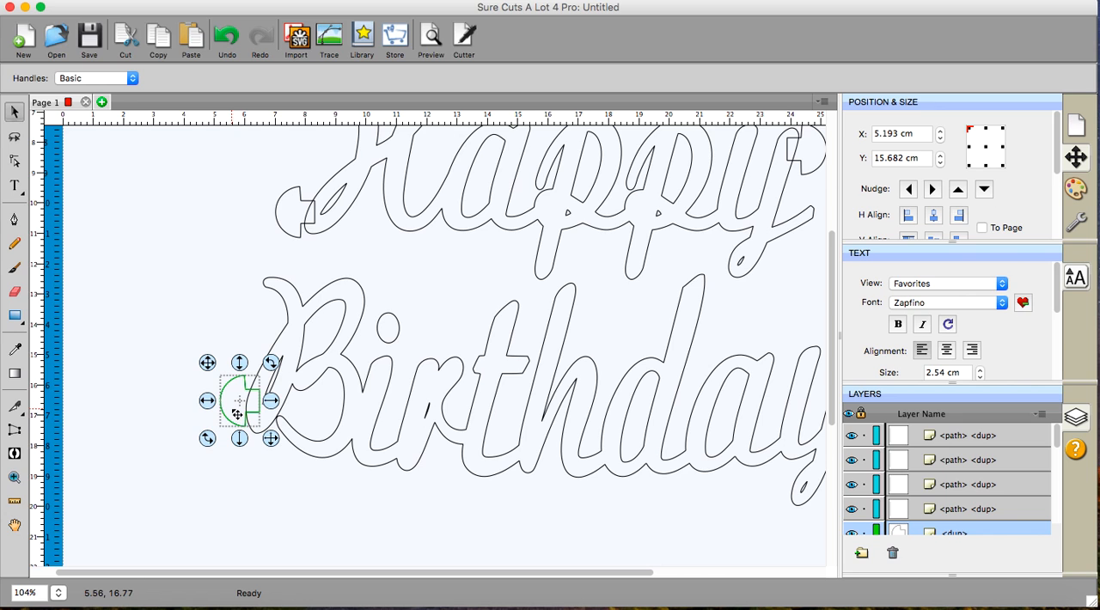
left_click(910, 192)
left_click(910, 192)
left_click(910, 192)
left_click(910, 192)
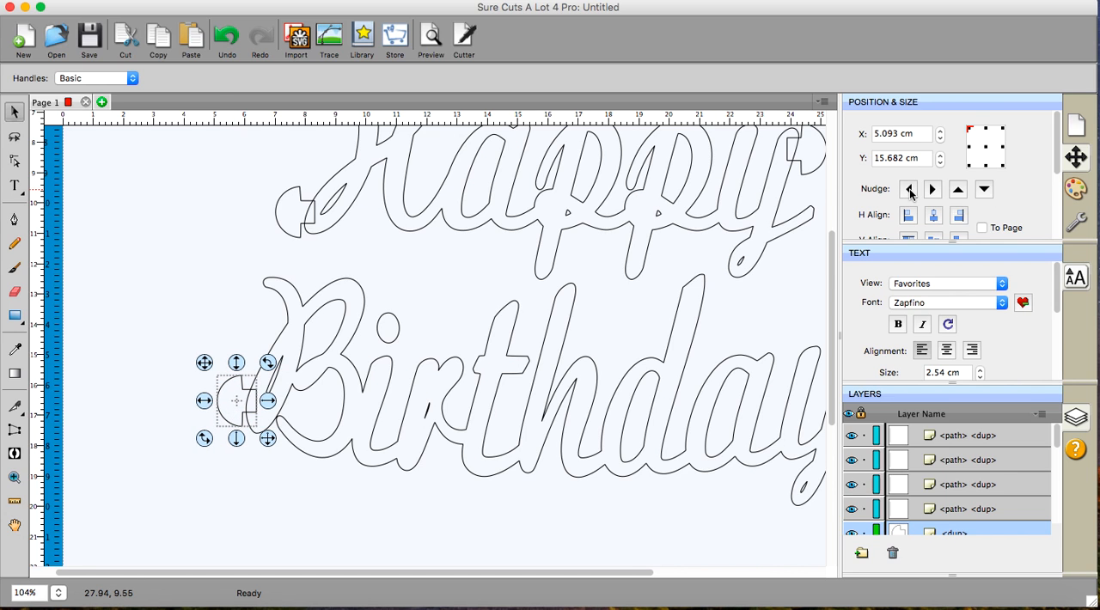
left_click(421, 513)
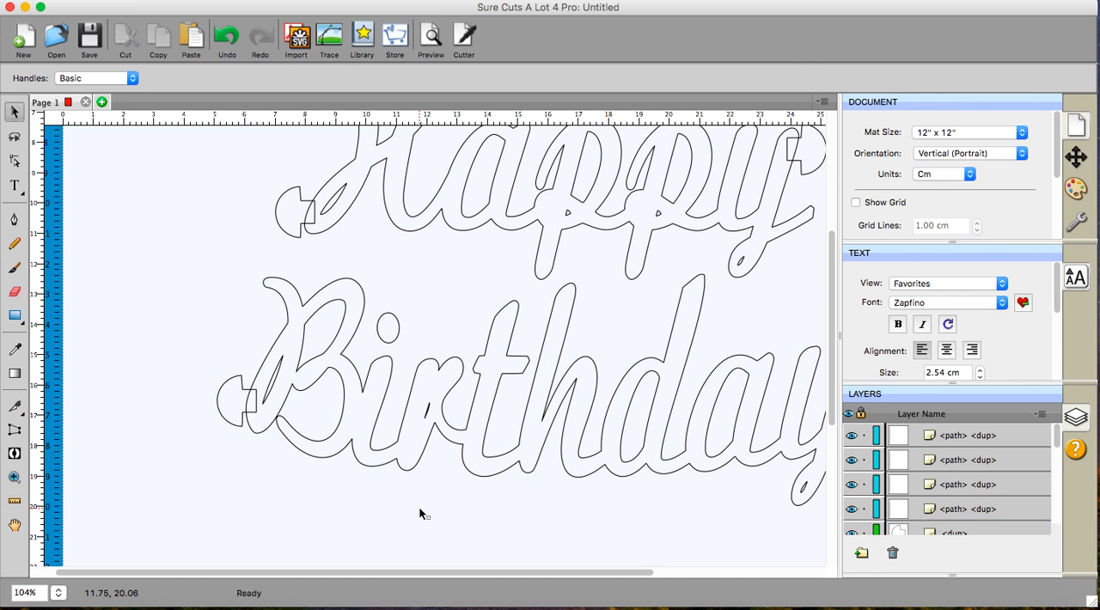
- Nudge the tab on the y of Birthday outward to X 25.948 cm
scroll(420, 510, "right", 5)
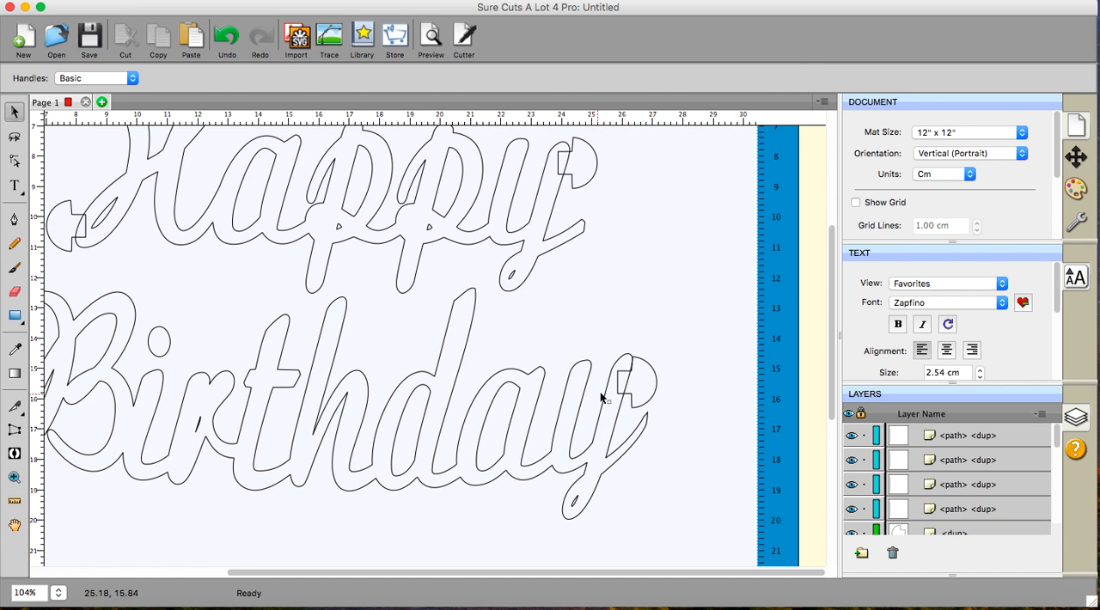
left_click(651, 392)
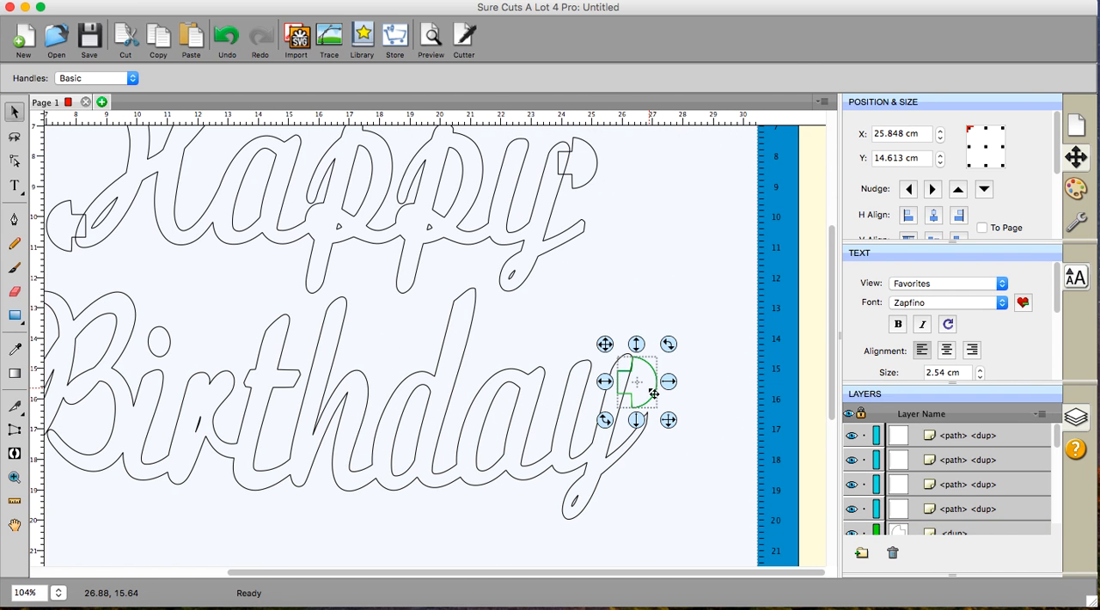
left_click(933, 189)
left_click(933, 189)
left_click(933, 189)
left_click(933, 189)
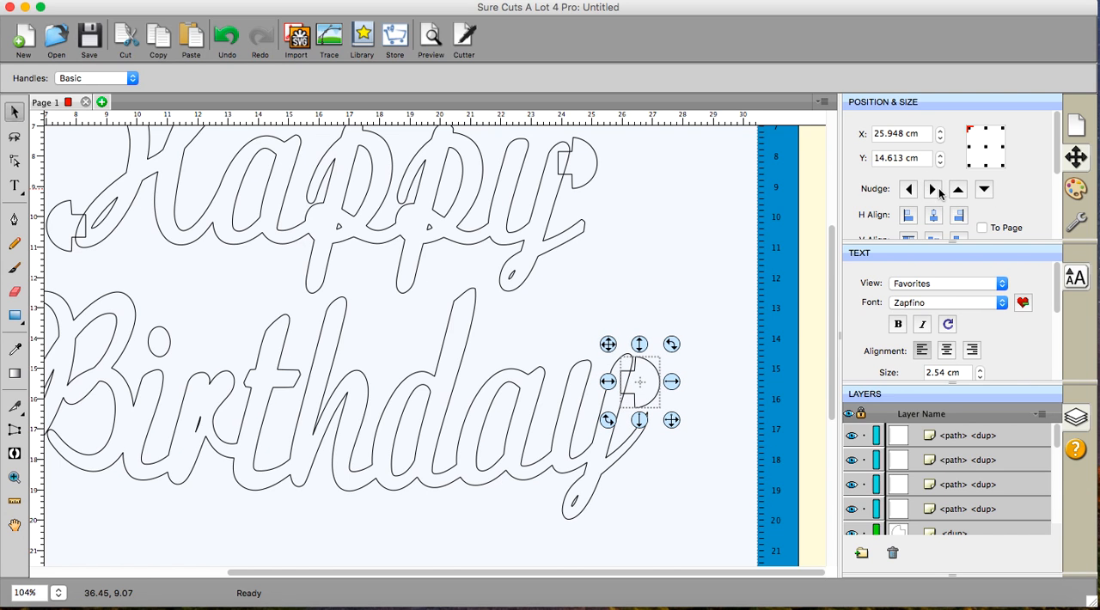
left_click(688, 481)
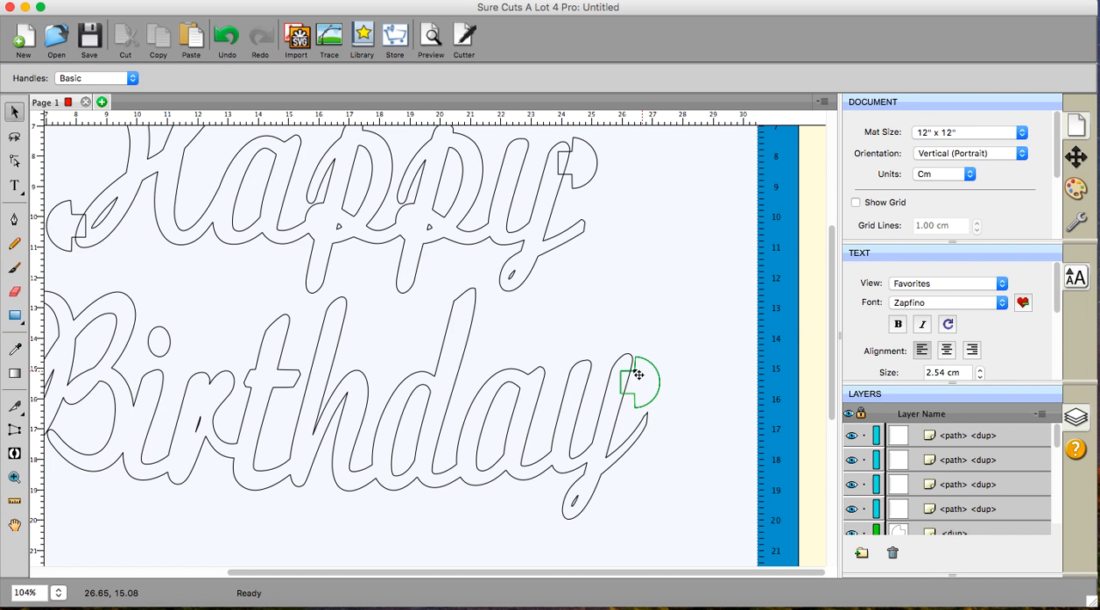
- Nudge the tab on the y of Happy outward to X 23.910 cm
scroll(668, 327, "up", 2)
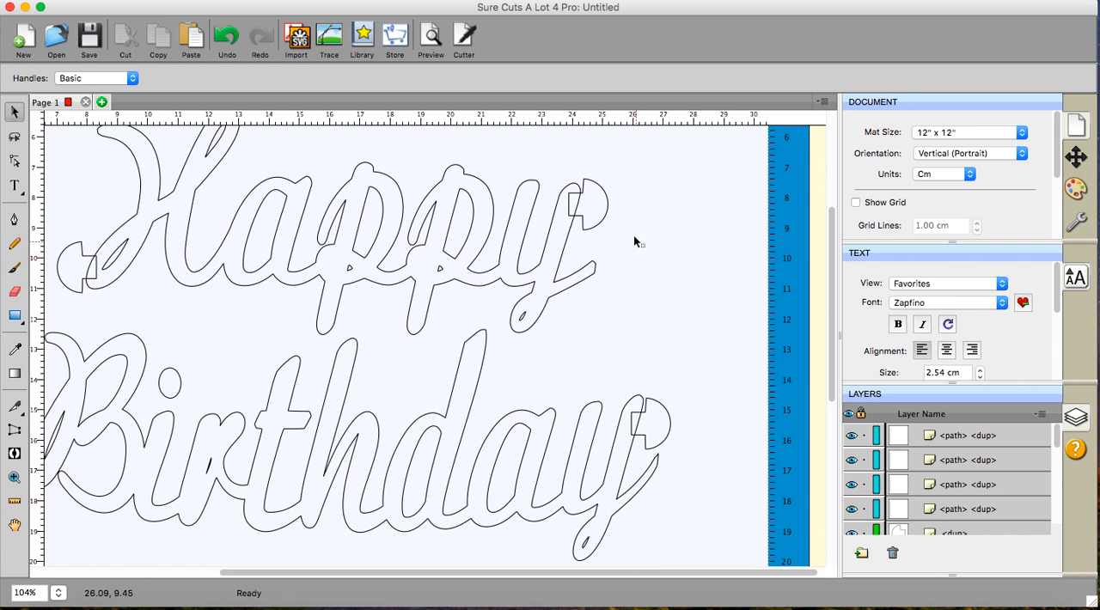
left_click(601, 216)
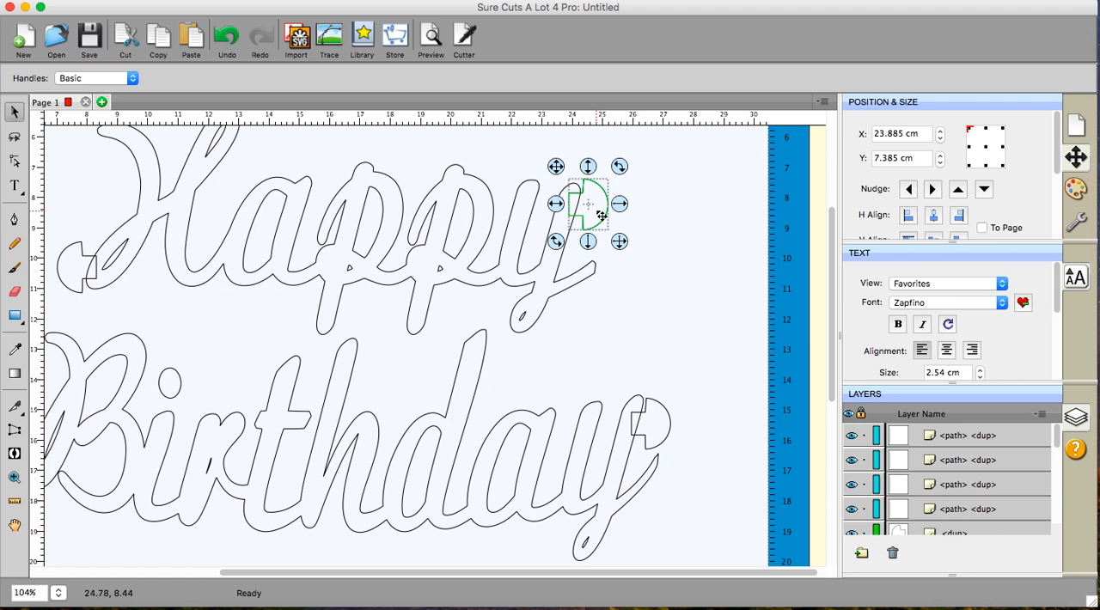
left_click(934, 191)
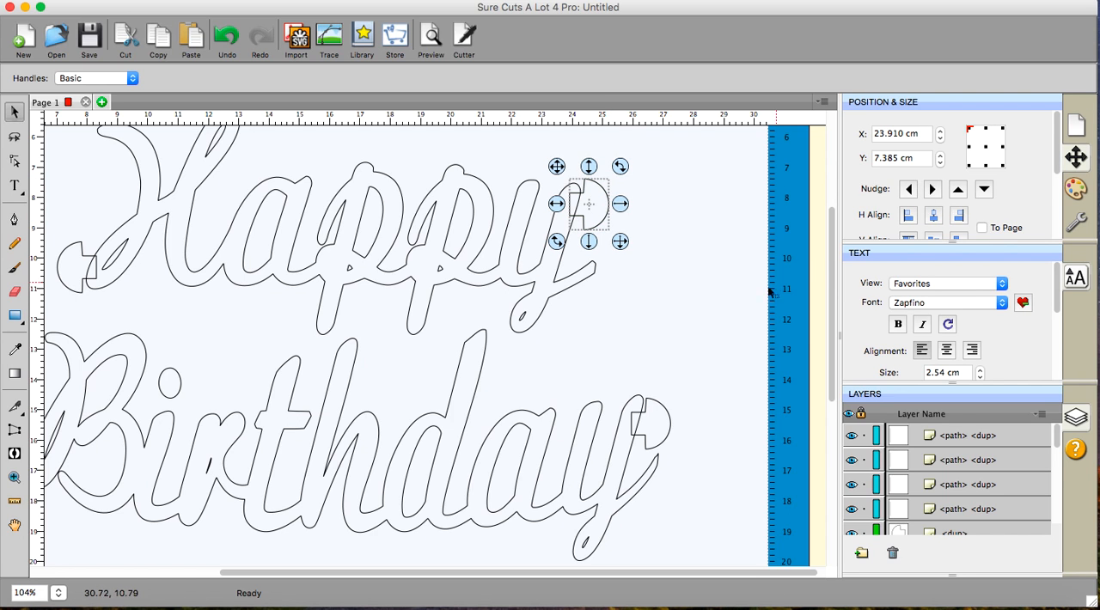
left_click(727, 311)
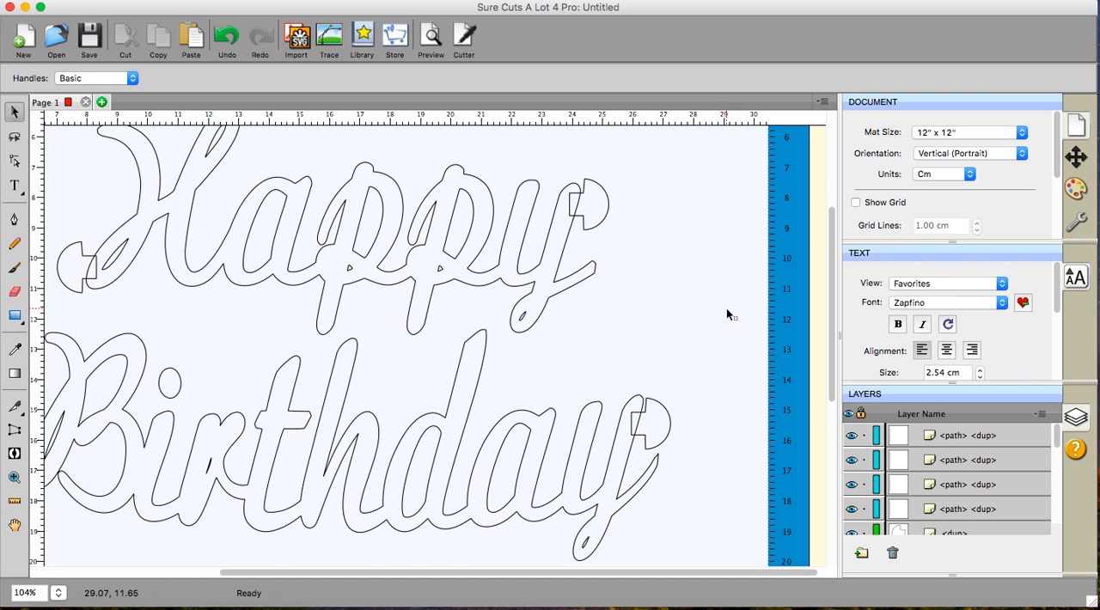
- Merge the word Happy with its two end tabs using Union, and clear the selection
scroll(726, 308, "up", 3)
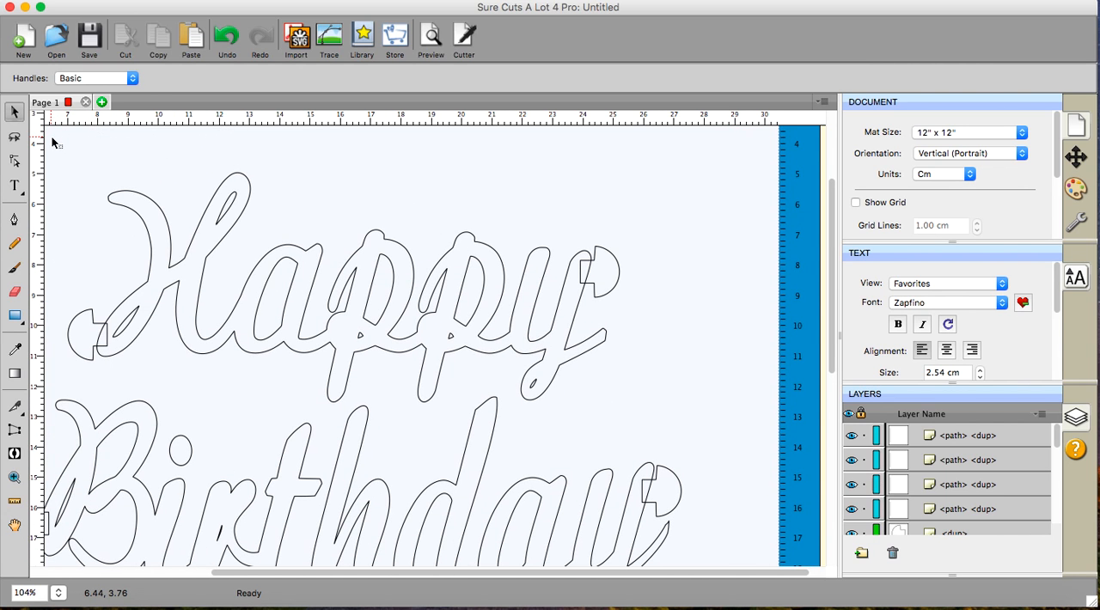
left_click_drag(49, 136, 698, 424)
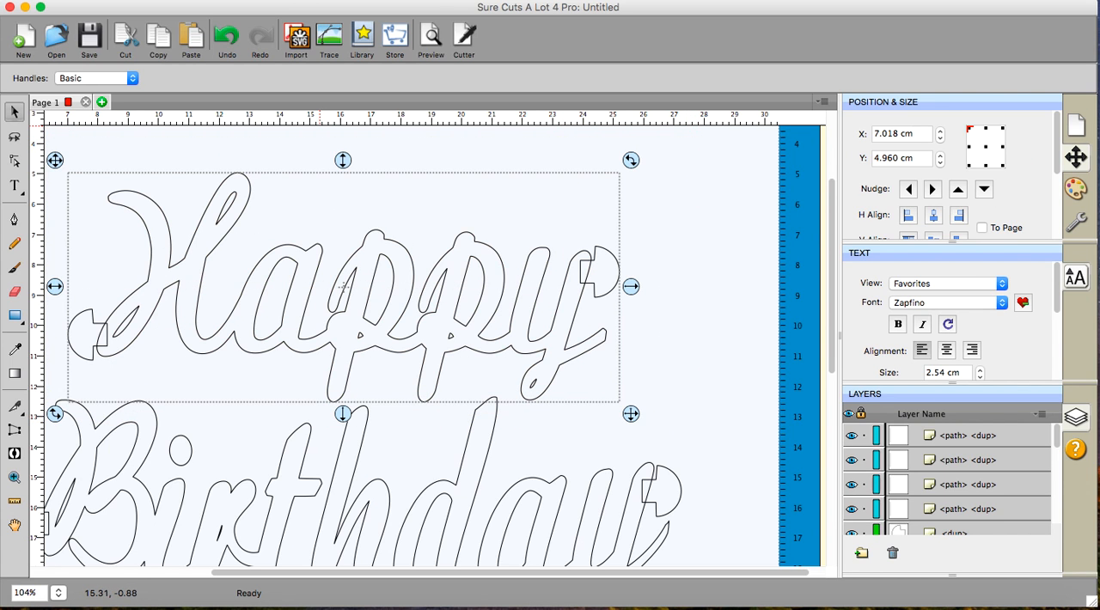
left_click(289, 2)
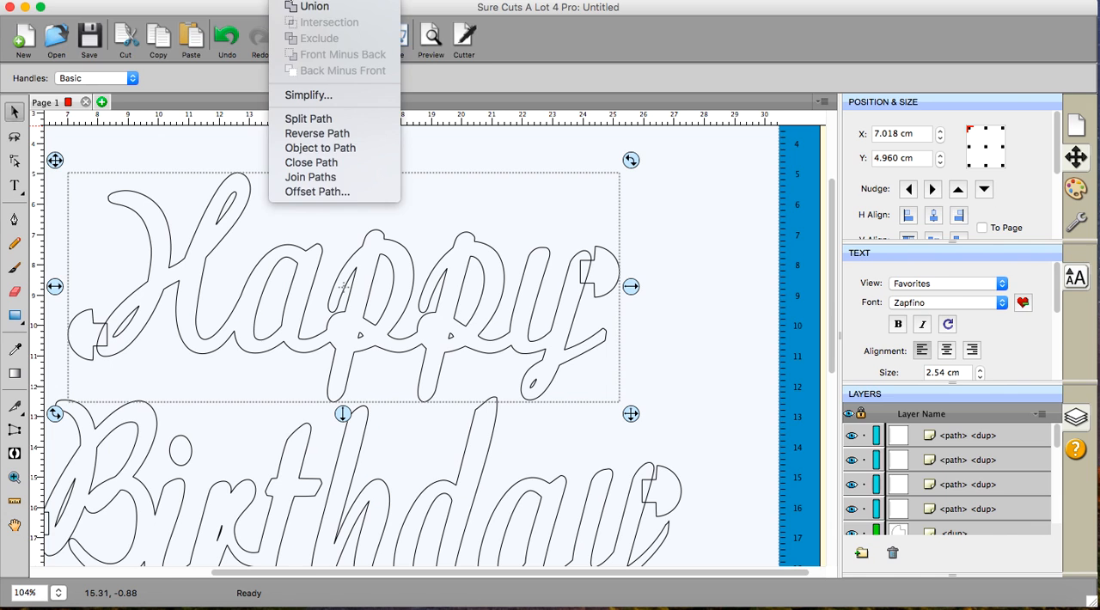
left_click(292, 7)
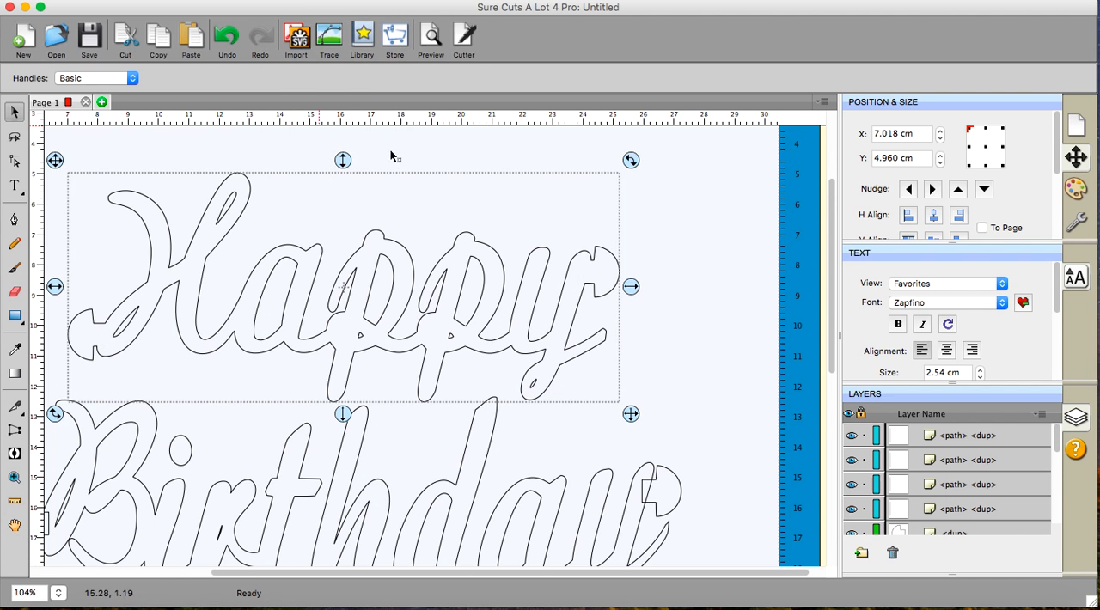
scroll(516, 421, "down", 5)
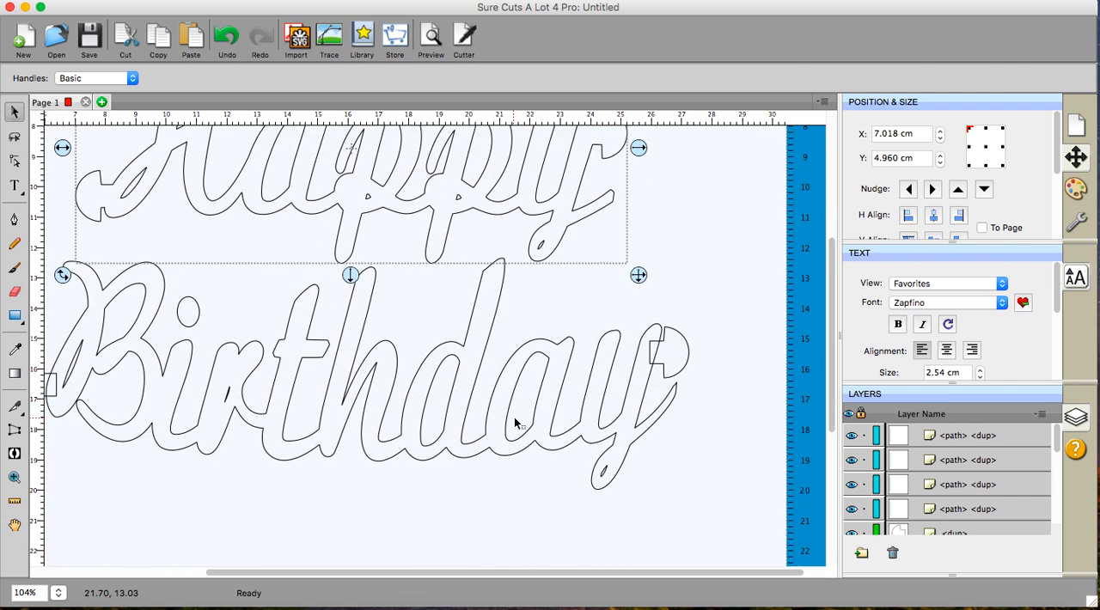
left_click(516, 527)
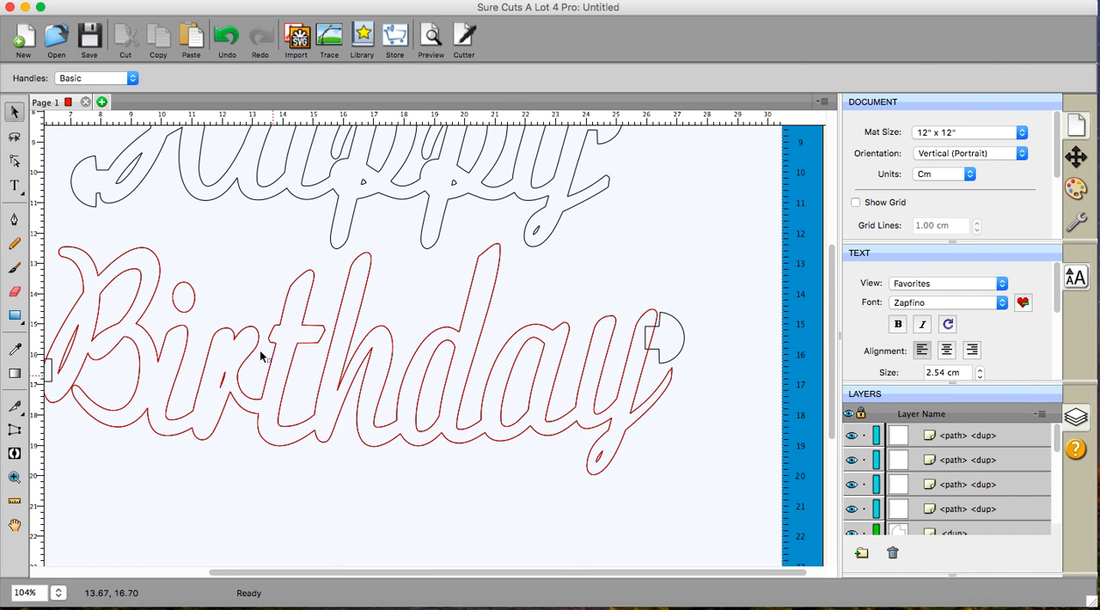
- Copy the tab on the B of Birthday and place the pasted spare on the mat above the final y of Birthday
scroll(444, 485, "down", 1)
scroll(445, 485, "left", 1)
scroll(442, 485, "left", 1)
scroll(442, 485, "down", 1)
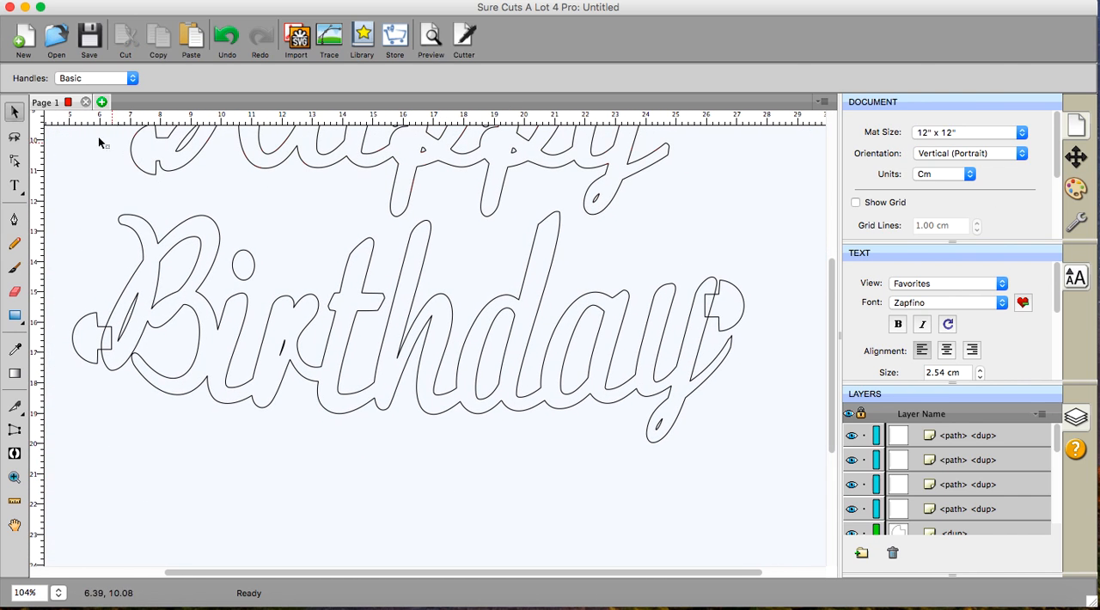
left_click(87, 354)
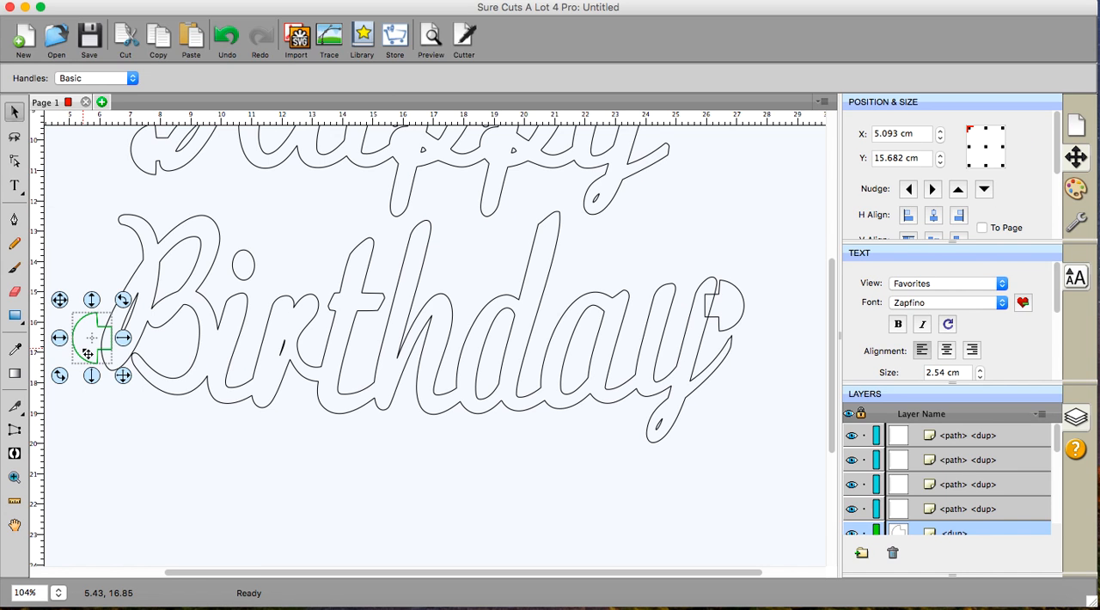
right_click(88, 354)
left_click(94, 434)
right_click(84, 401)
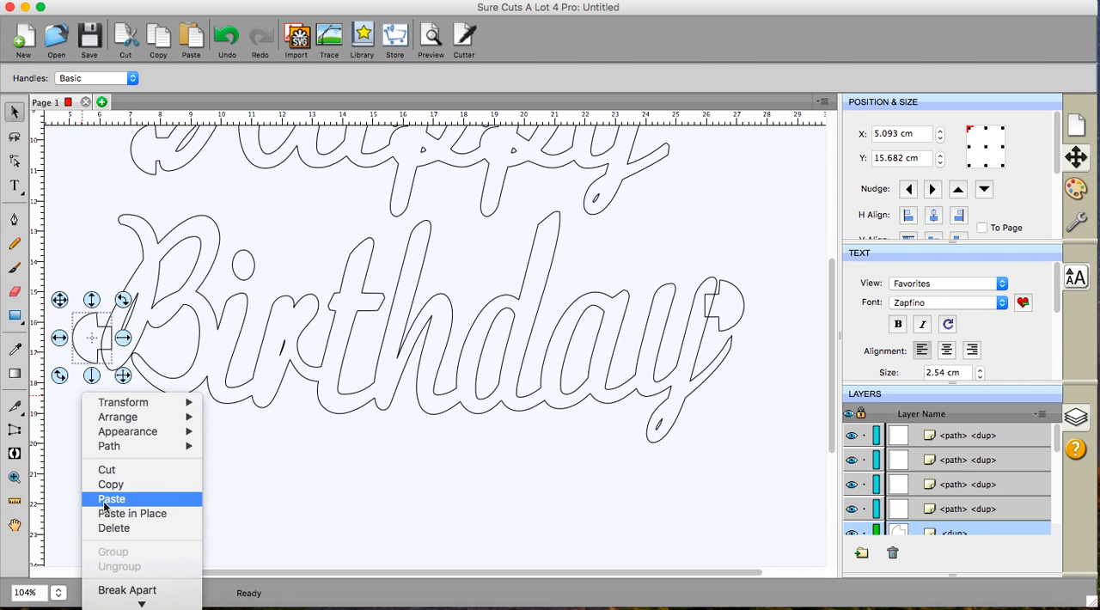
left_click(106, 499)
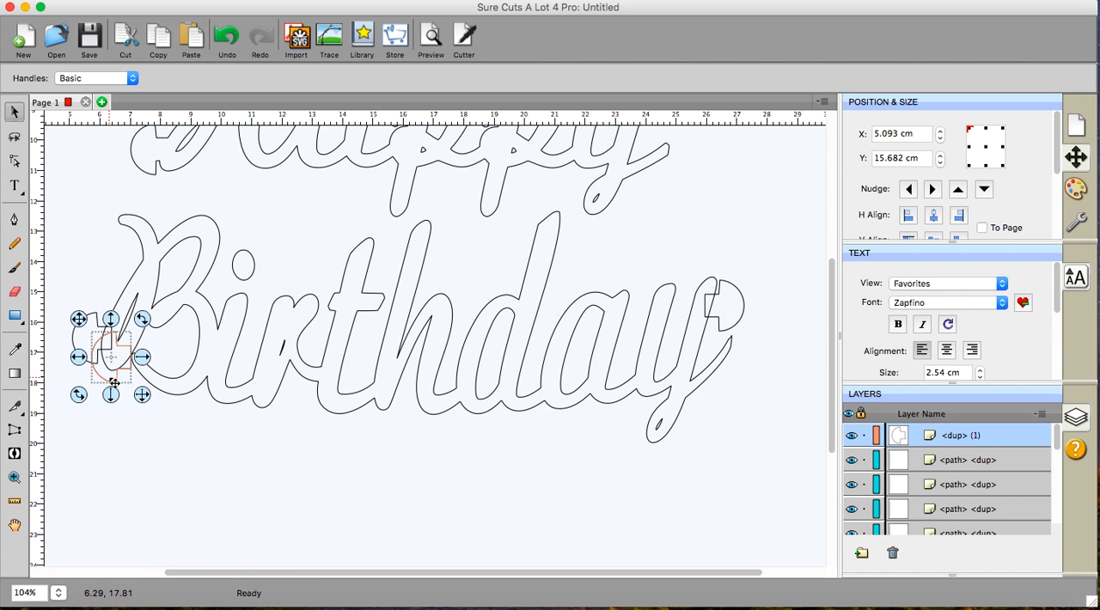
left_click_drag(110, 368, 774, 224)
left_click(69, 184)
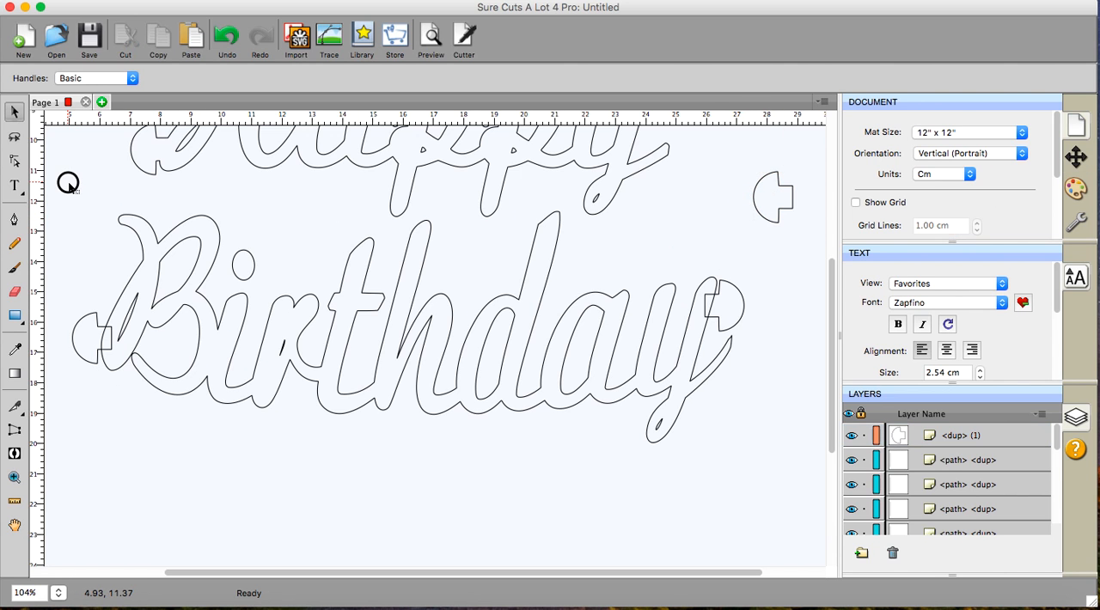
- Merge the word Birthday with its two end tabs using Union
left_click_drag(49, 188, 768, 491)
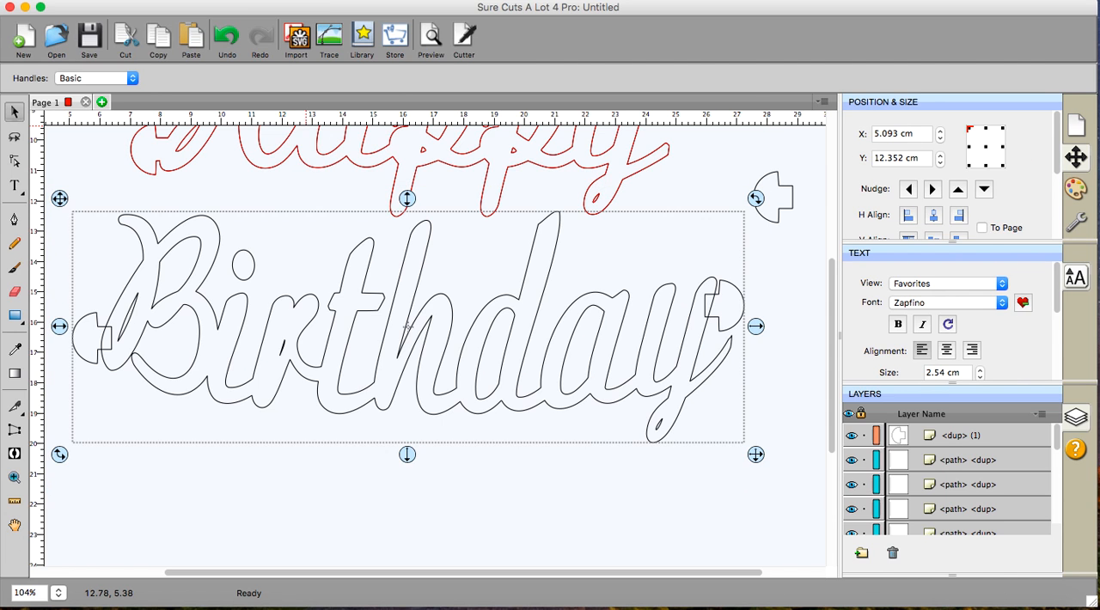
left_click(293, 2)
left_click(293, 8)
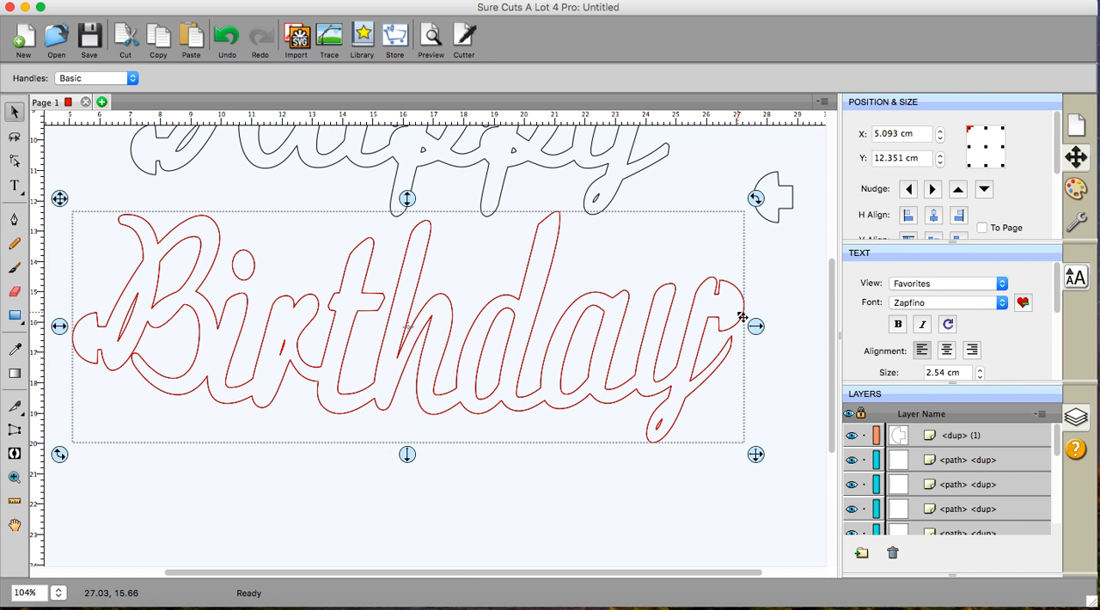
- Move the spare tab off the mat to X 35.787 cm, Y 1.169 cm, with the whole mat in view
scroll(444, 351, "up", 3)
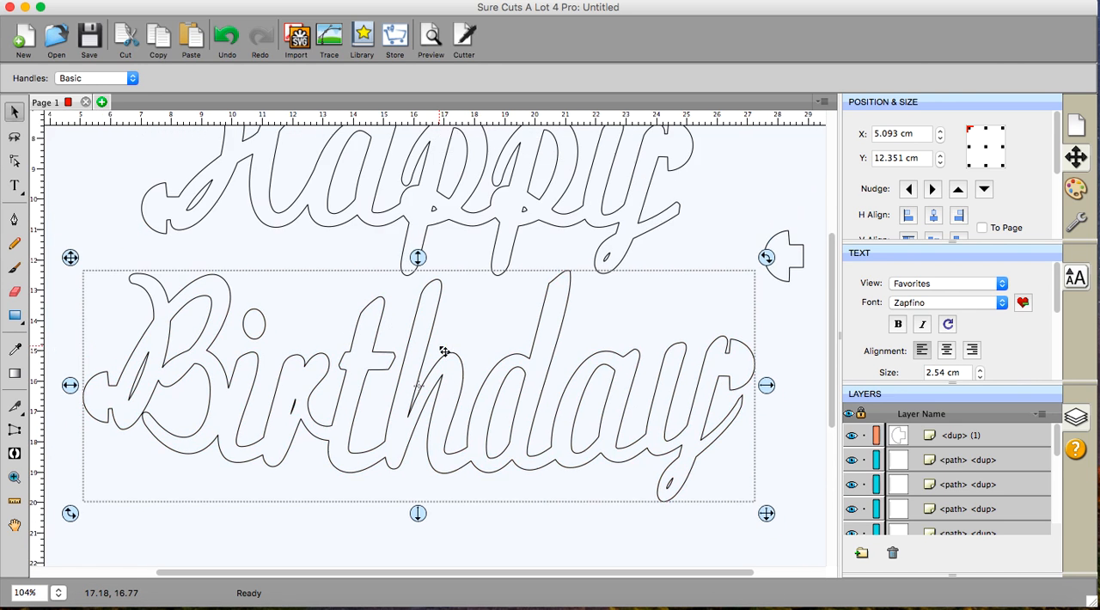
scroll(444, 351, "up", 1)
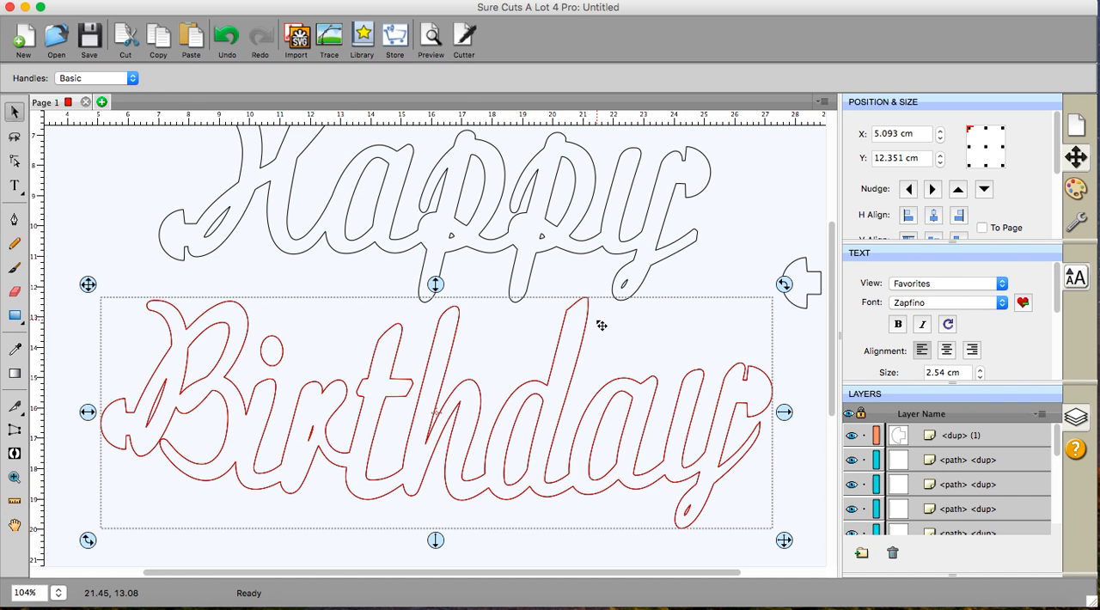
left_click(495, 2)
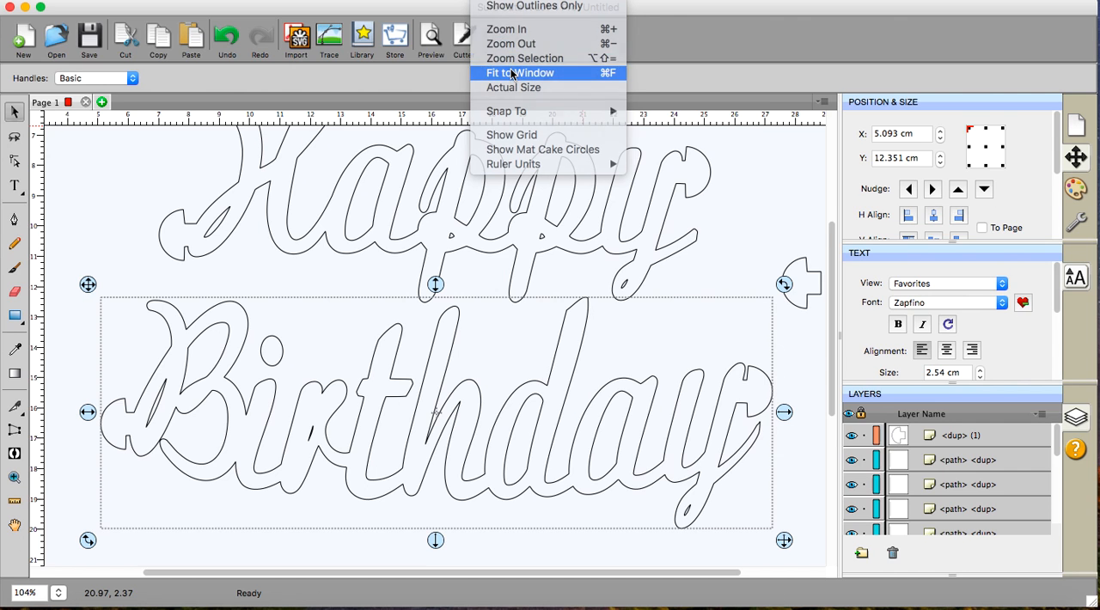
left_click(512, 73)
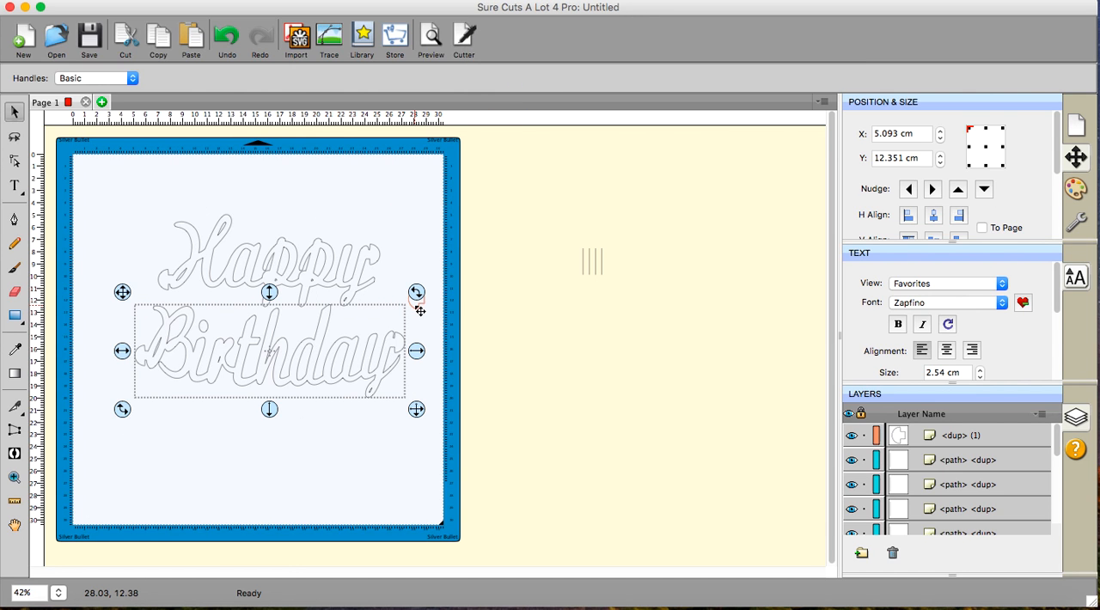
left_click(415, 301)
left_click_drag(415, 302, 517, 185)
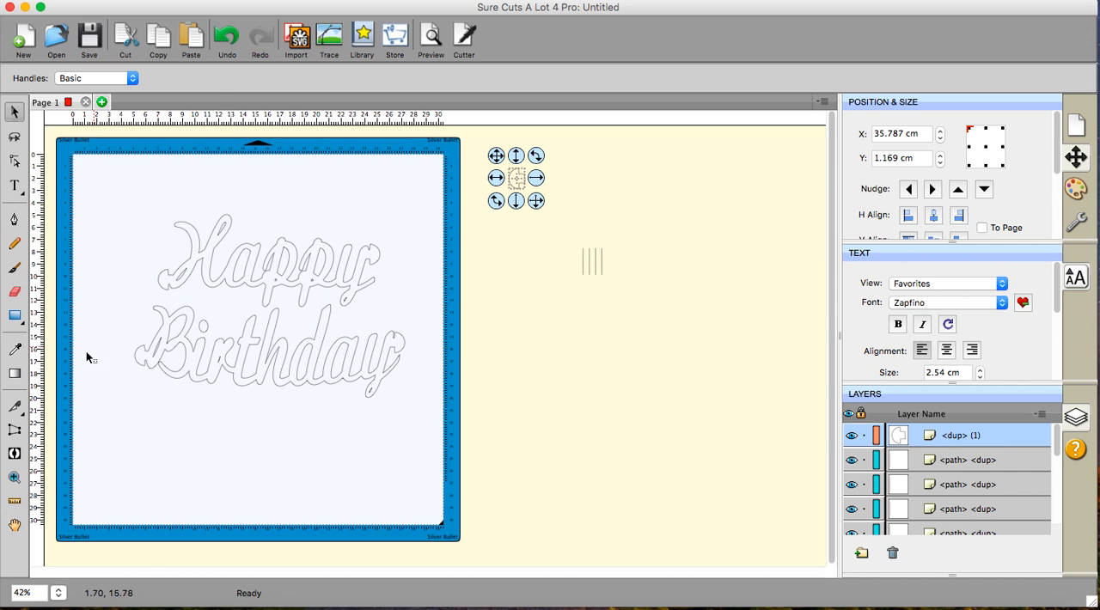
- Draw a rectangle about 26.8 cm wide around both words, starting at about X 2.451 cm, Y 1.886 cm
left_click(14, 315)
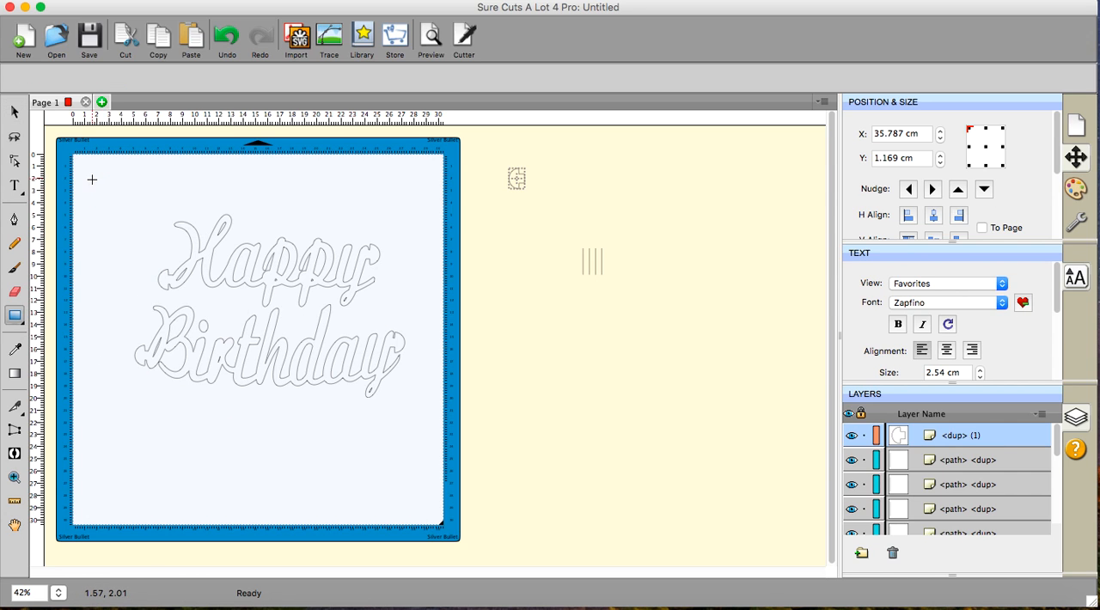
mouse_move(102, 177)
left_mouse_down()
mouse_move(393, 224)
mouse_move(418, 262)
mouse_move(430, 476)
left_mouse_up()
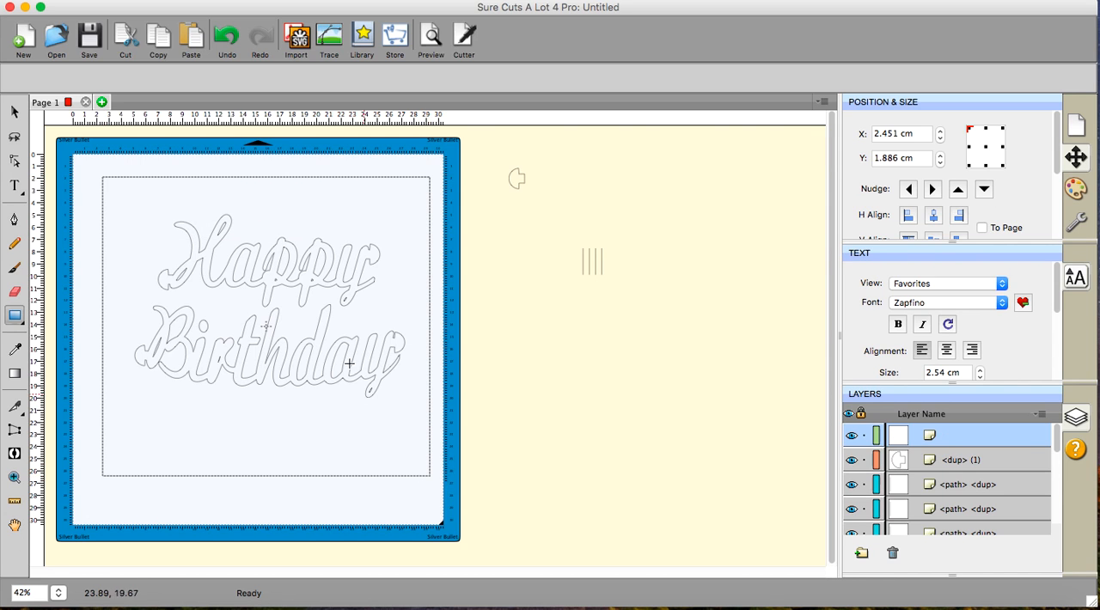
left_click(14, 111)
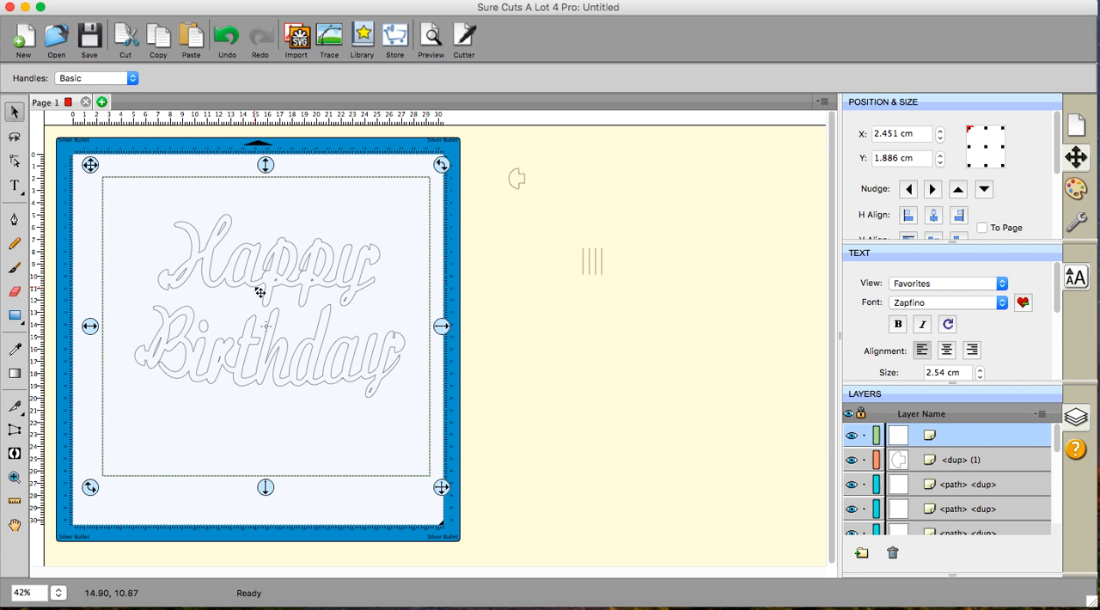
left_click(148, 153)
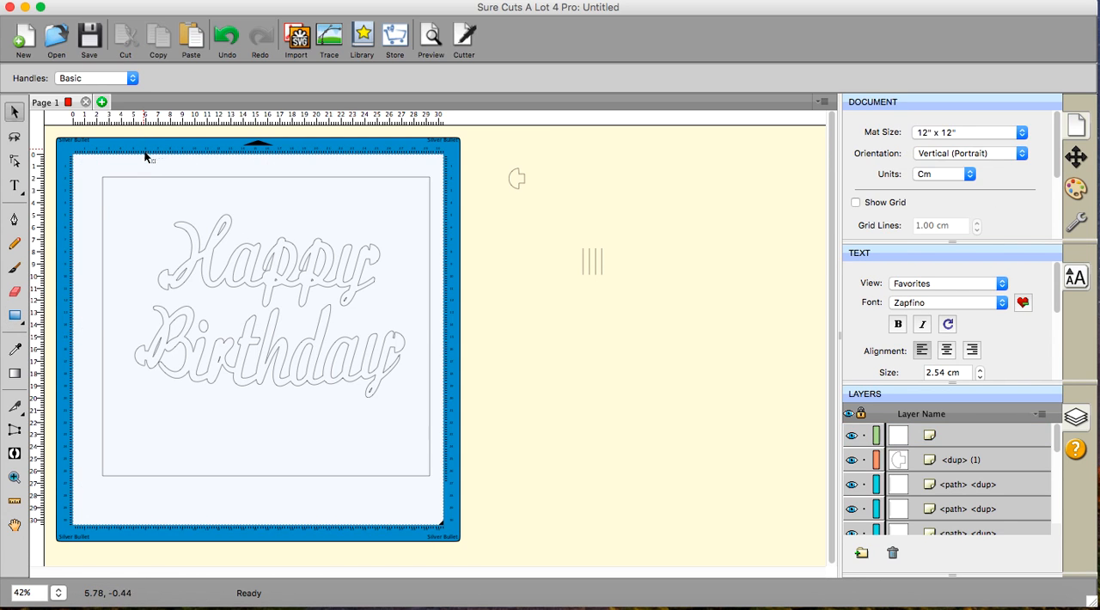
- Select the words Happy and Birthday together inside the rectangle and lock them
left_click(150, 183)
left_click(146, 158)
left_click(144, 155)
left_click_drag(144, 156, 373, 444)
left_click_drag(120, 151, 419, 481)
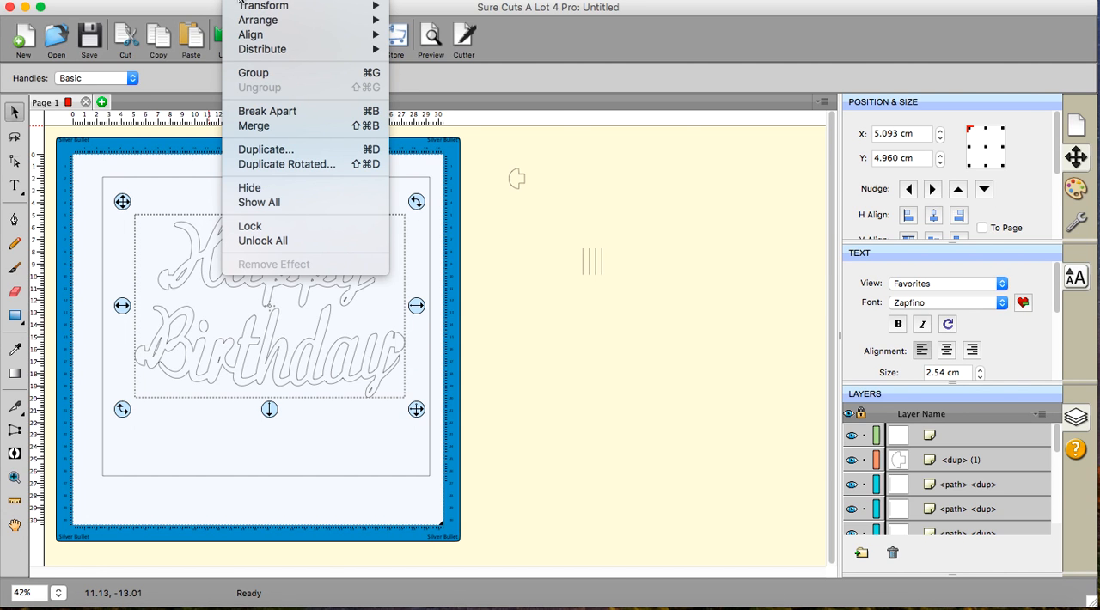
left_click(241, 2)
left_click(250, 226)
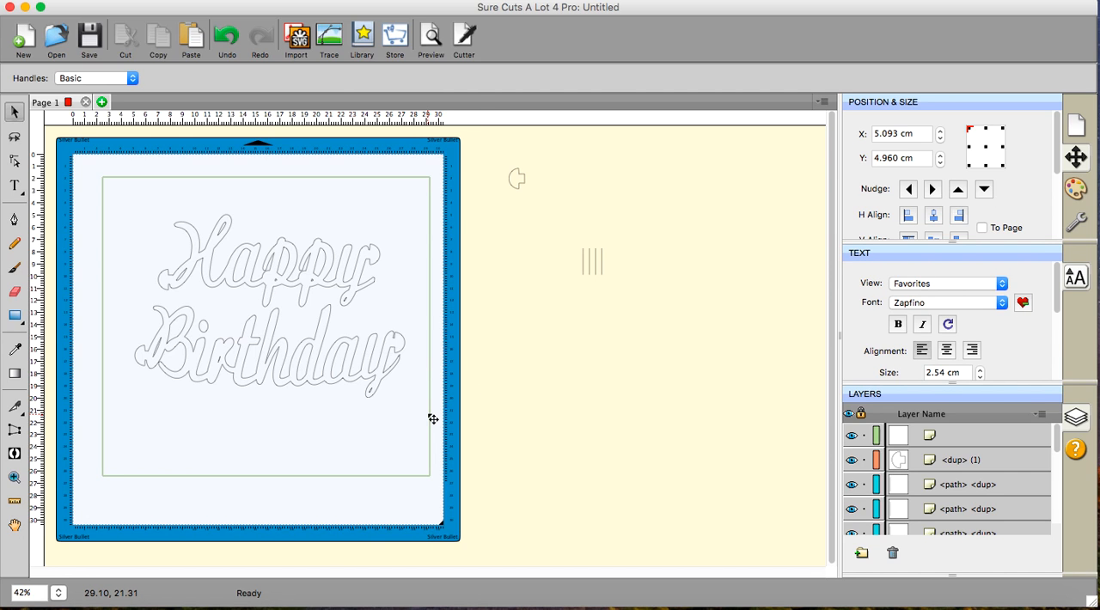
- Shift the rectangle slightly upward around the locked words and clear the selection
left_click_drag(433, 419, 436, 411)
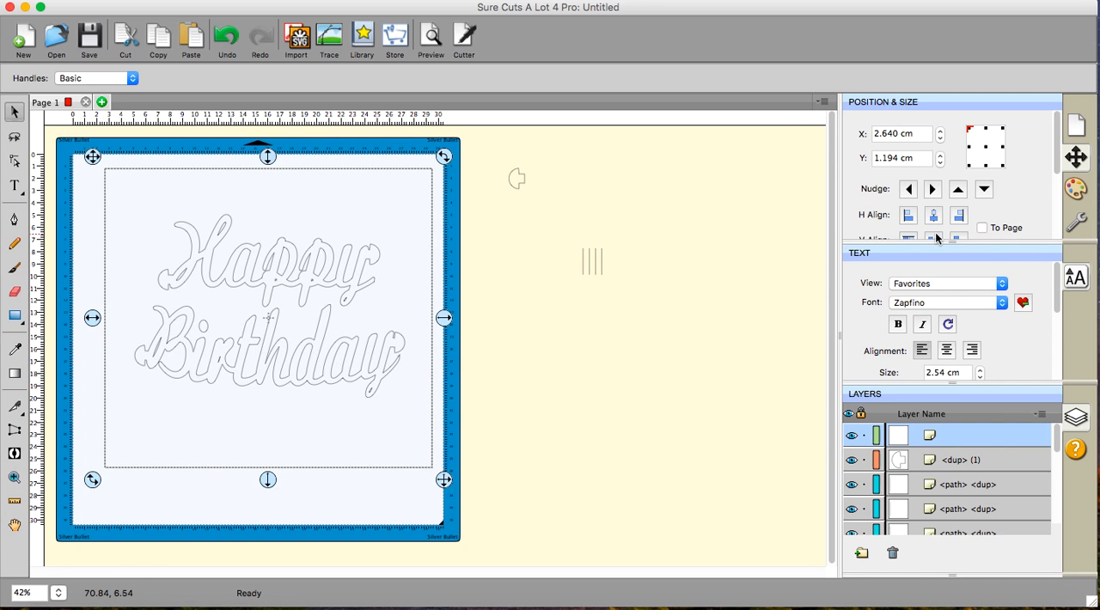
scroll(656, 329, "down", 1)
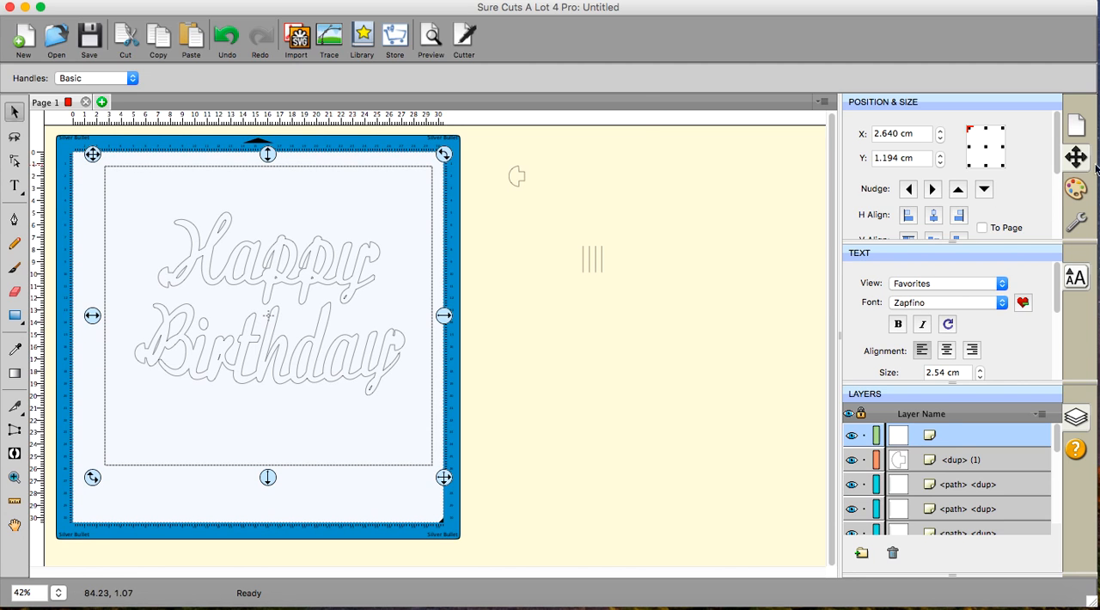
scroll(1035, 170, "down", 3)
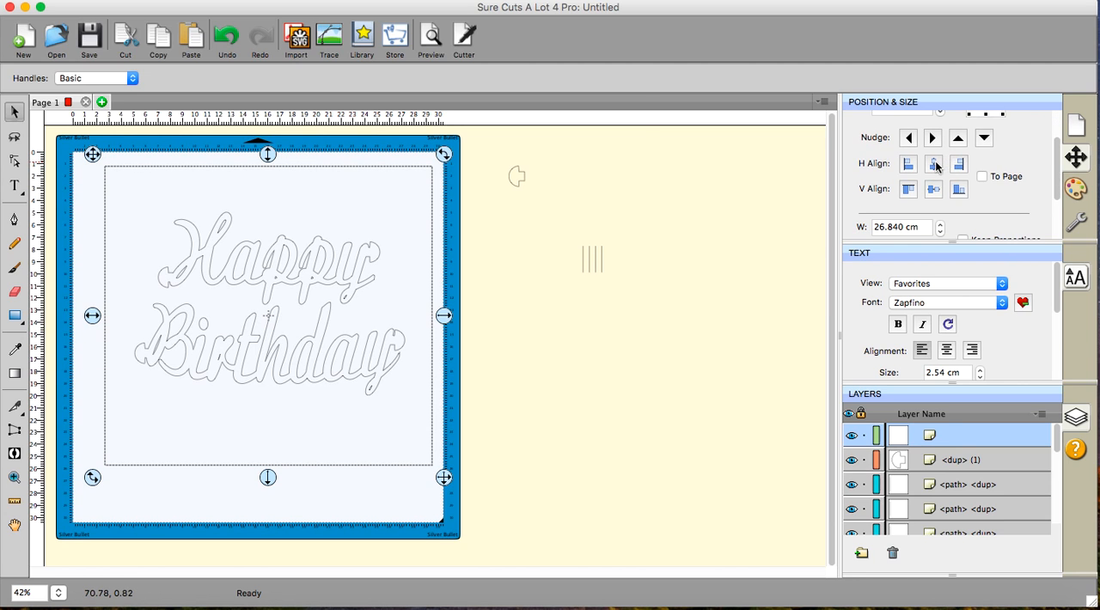
left_click(487, 349)
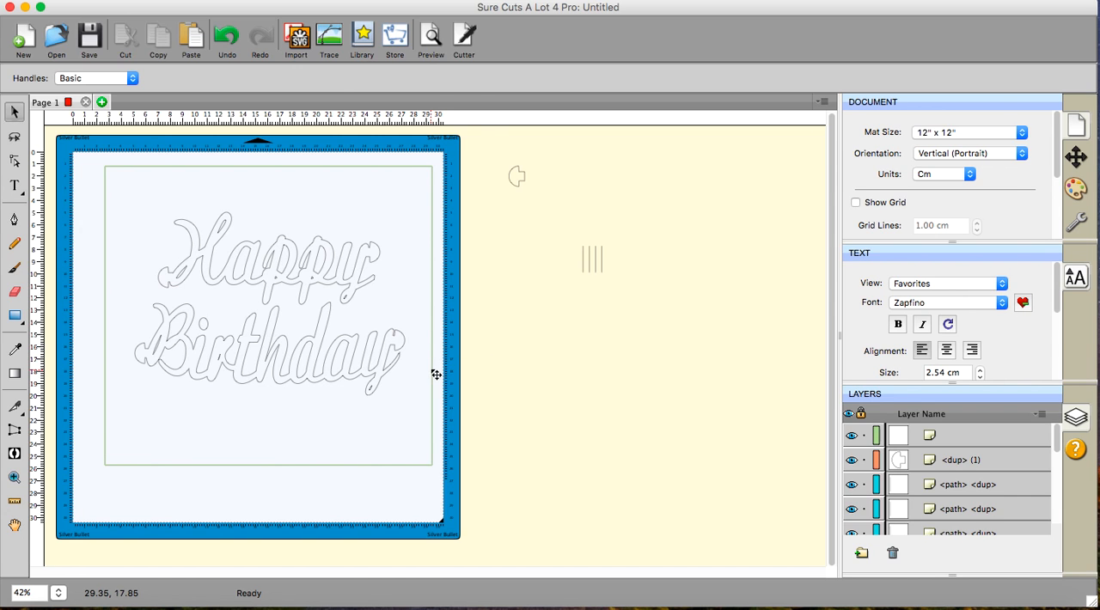
left_click_drag(437, 375, 428, 352)
left_click_drag(428, 361, 433, 372)
left_click(510, 414)
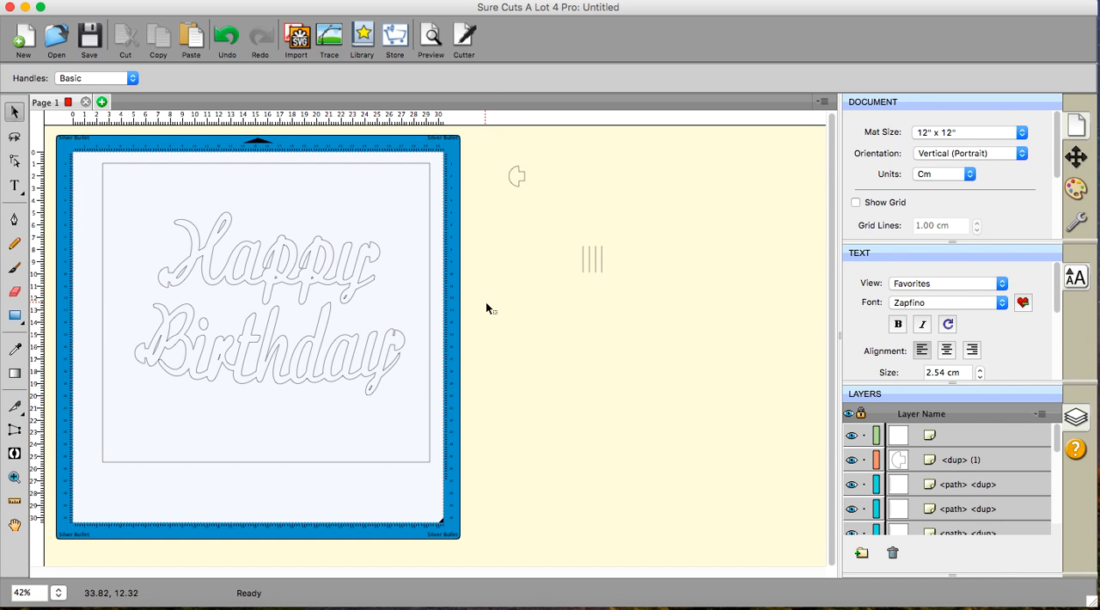
- Set the stroke width of the four slit lines beside the mat to 3.00
left_click(607, 265)
left_click_drag(541, 227, 668, 384)
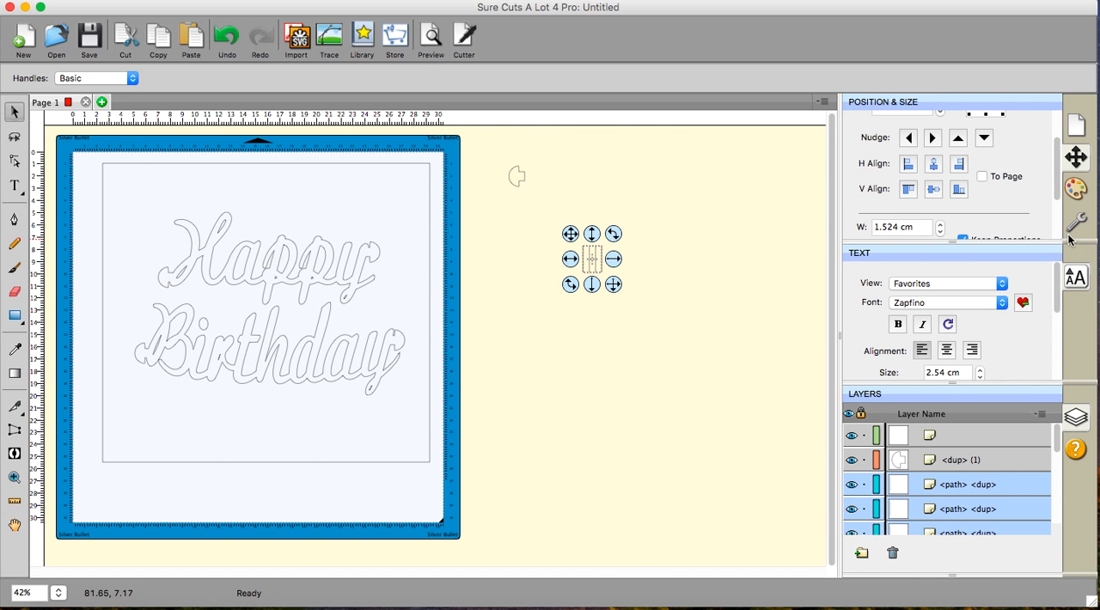
left_click(1076, 191)
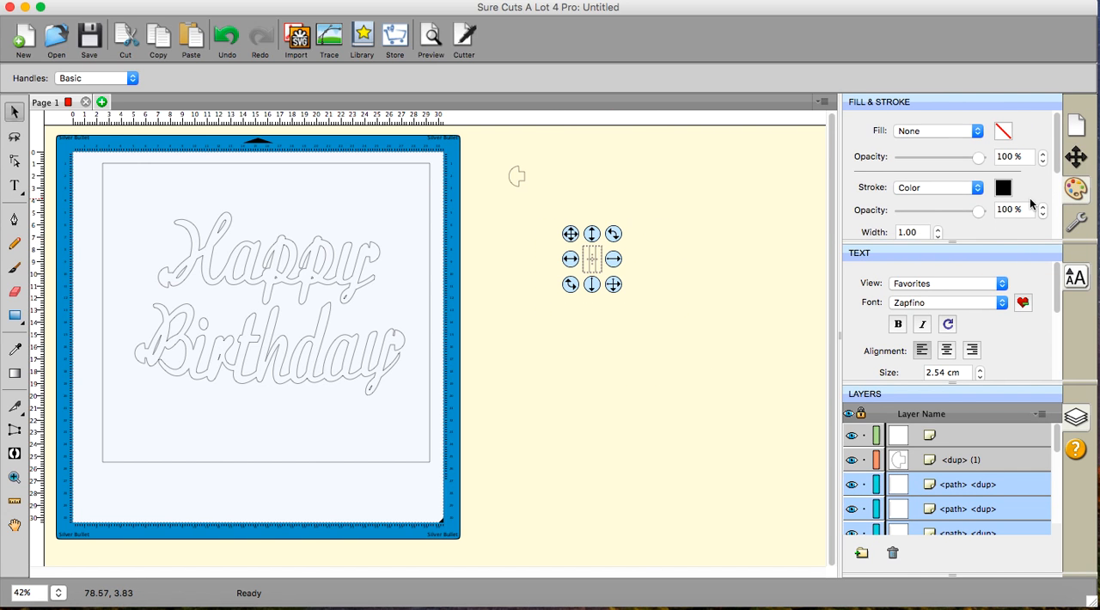
left_click(939, 224)
left_click(939, 225)
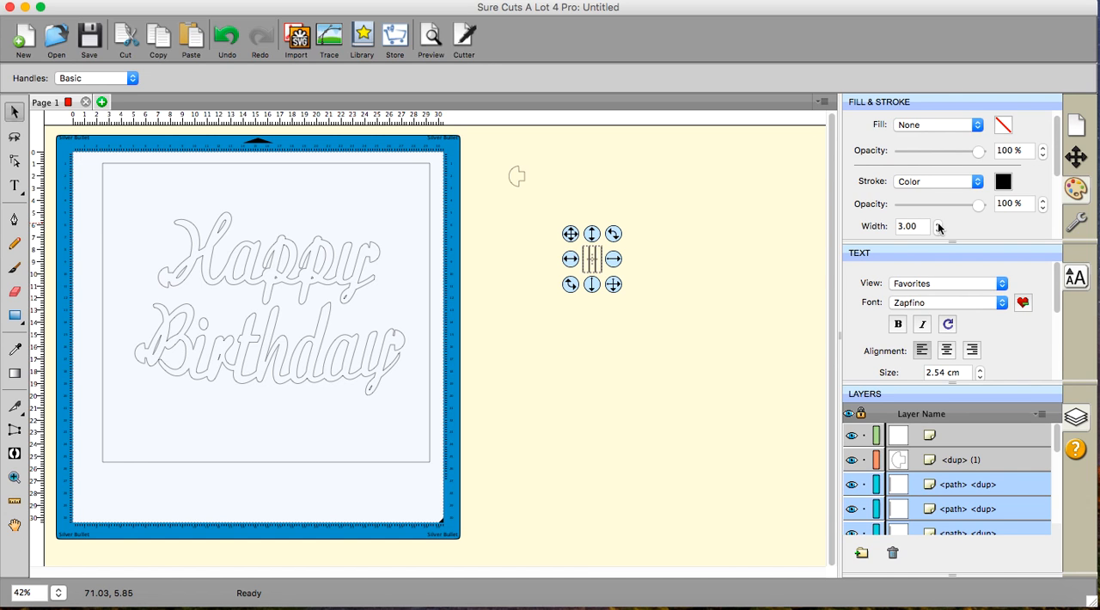
- Change the stroke colour of the four slit lines to Strawberry and clear the selection
left_click(1003, 182)
left_click(627, 245)
left_click(617, 248)
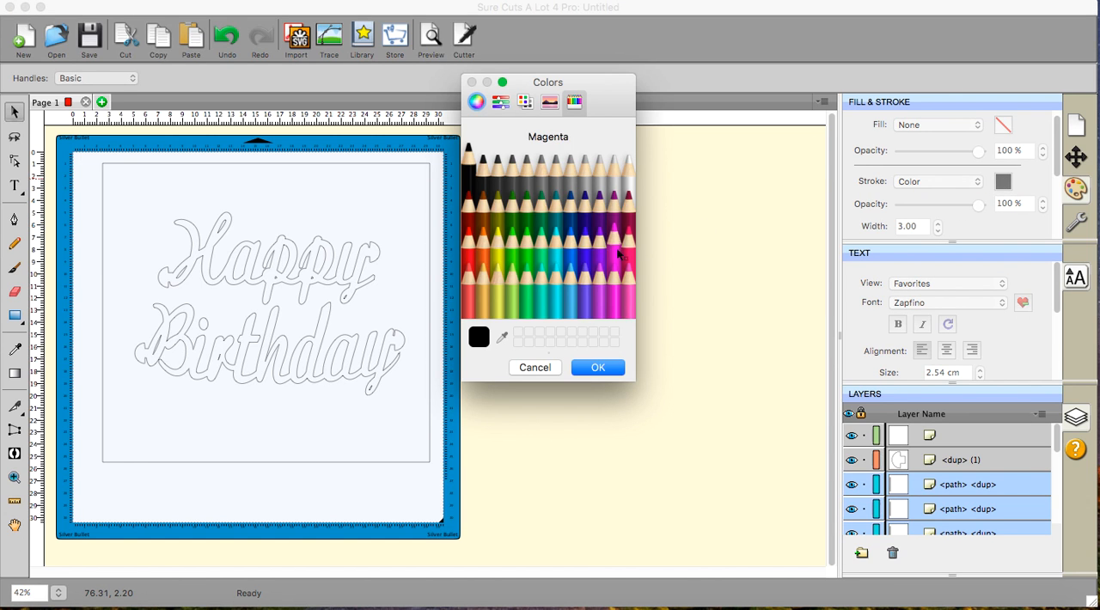
left_click(630, 251)
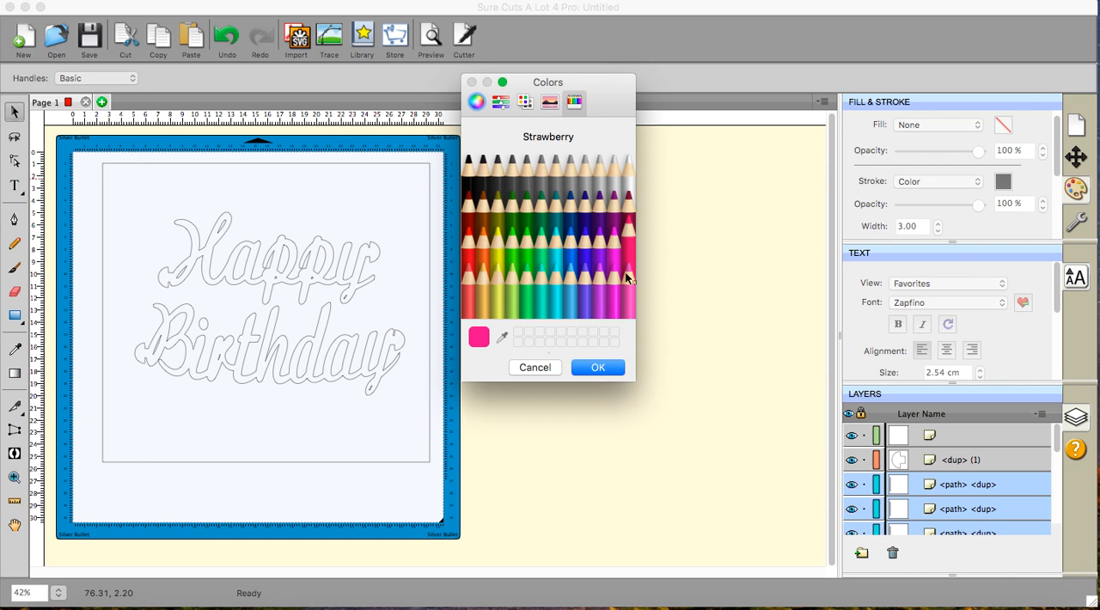
left_click(599, 368)
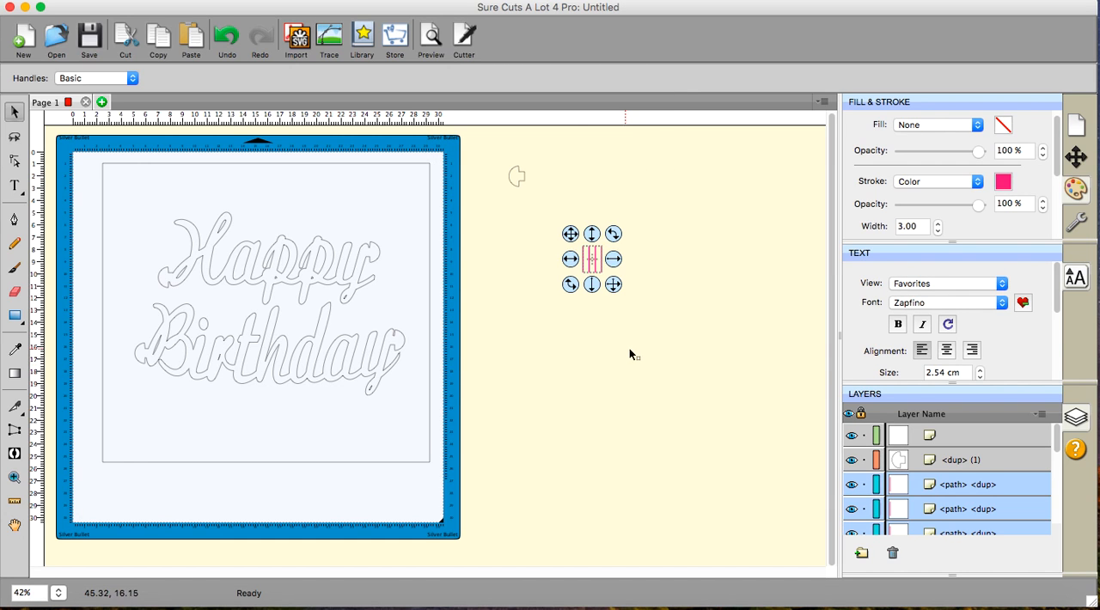
left_click(629, 348)
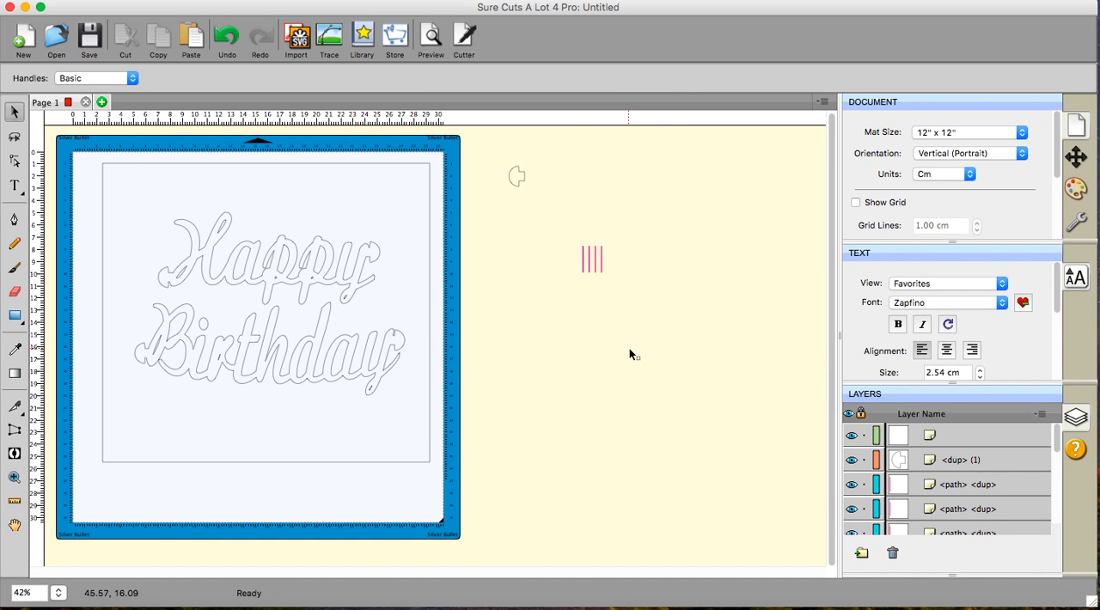
- Move the four slit lines onto the words, placing one at each end tab of Happy and Birthday
left_click(601, 256)
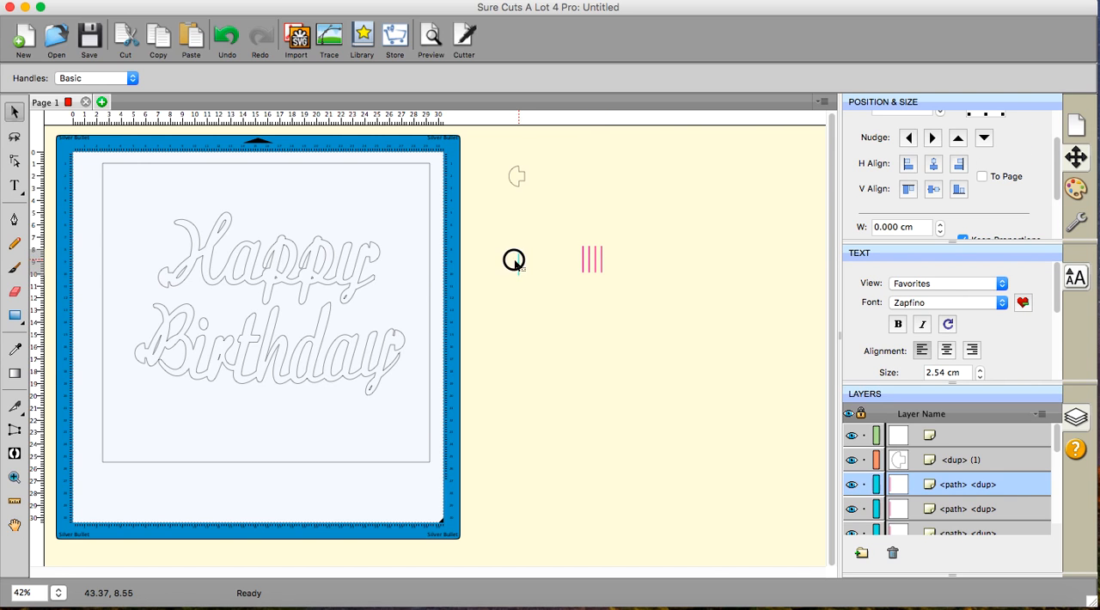
left_click(370, 250)
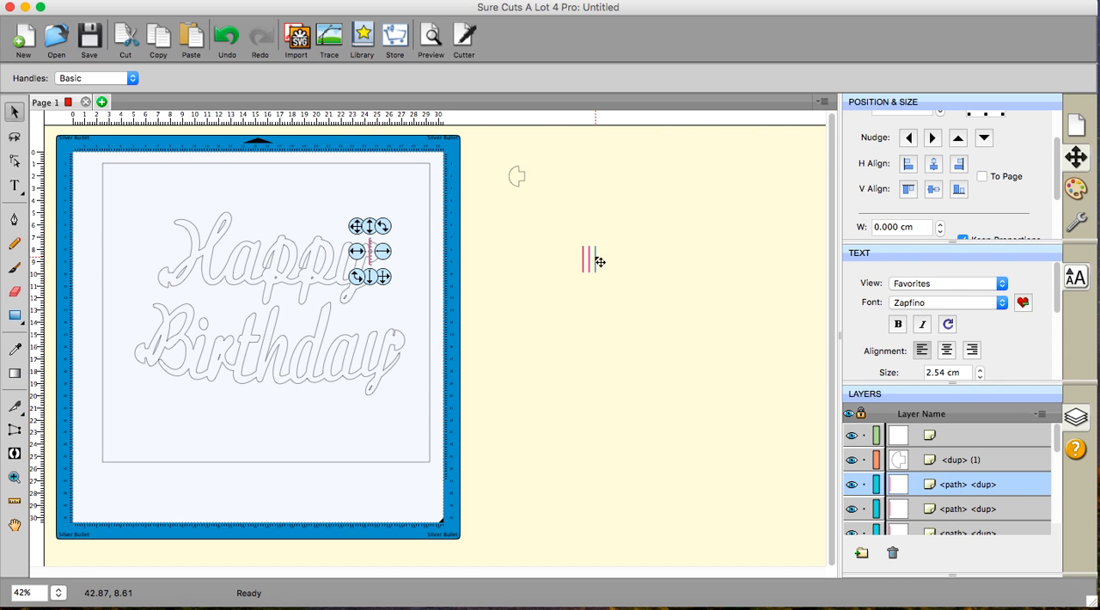
left_click_drag(595, 256, 396, 336)
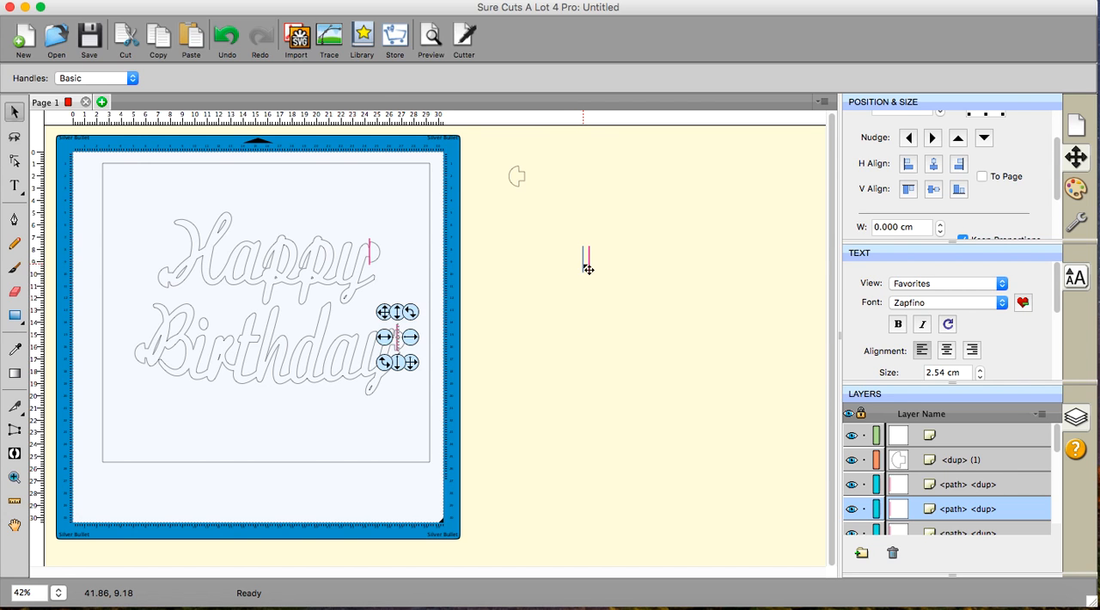
left_click_drag(588, 269, 171, 281)
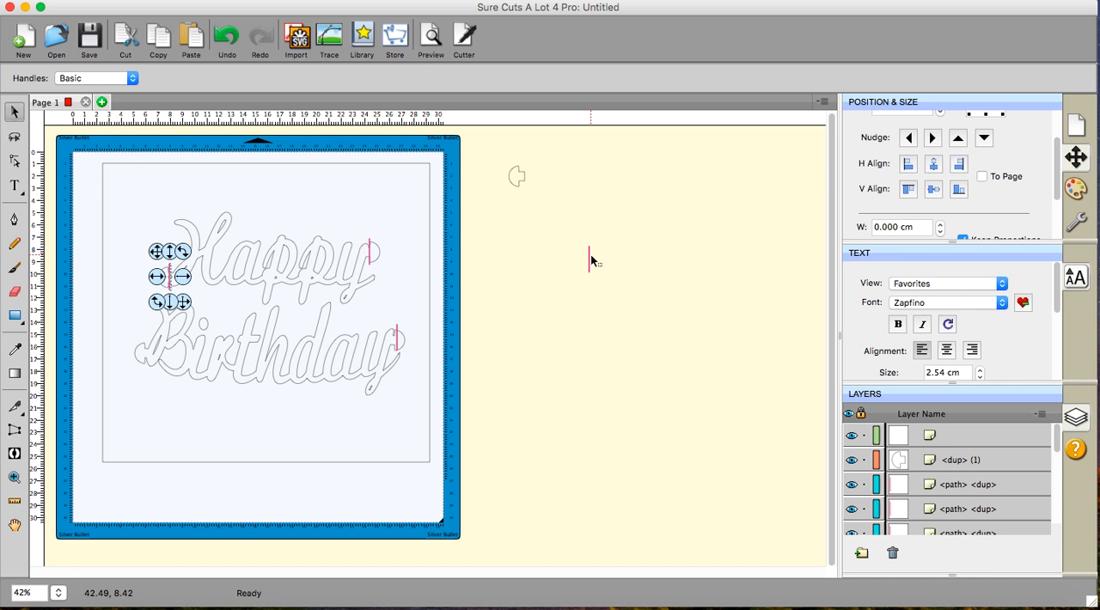
left_click_drag(589, 258, 151, 354)
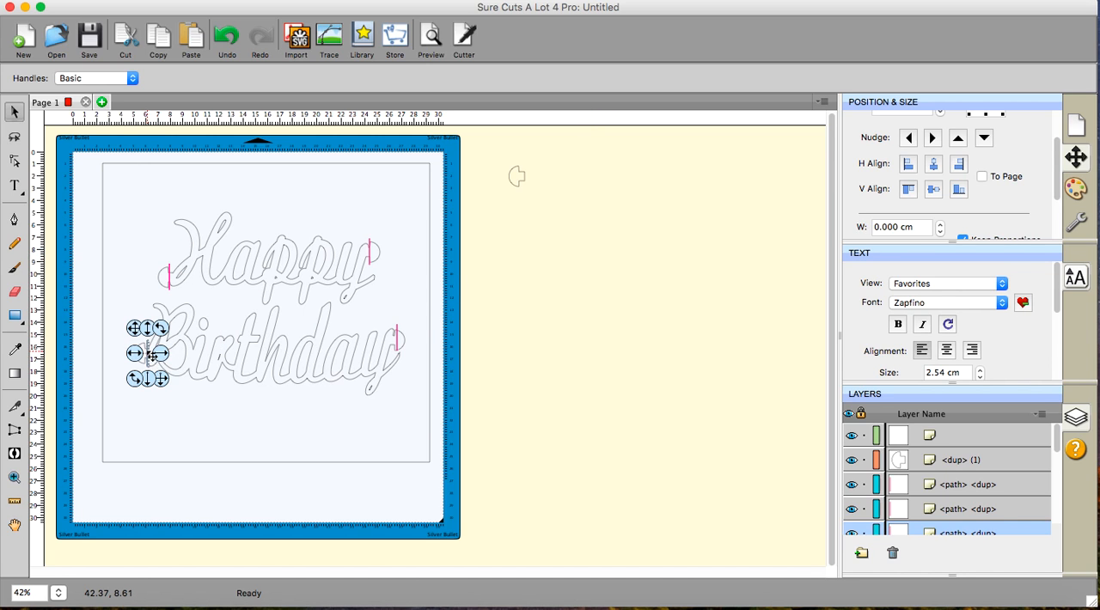
- Zoom in on Birthday's left end tab and nudge its slit line slightly left onto the tab's straight edge
left_click(13, 477)
left_click(167, 363)
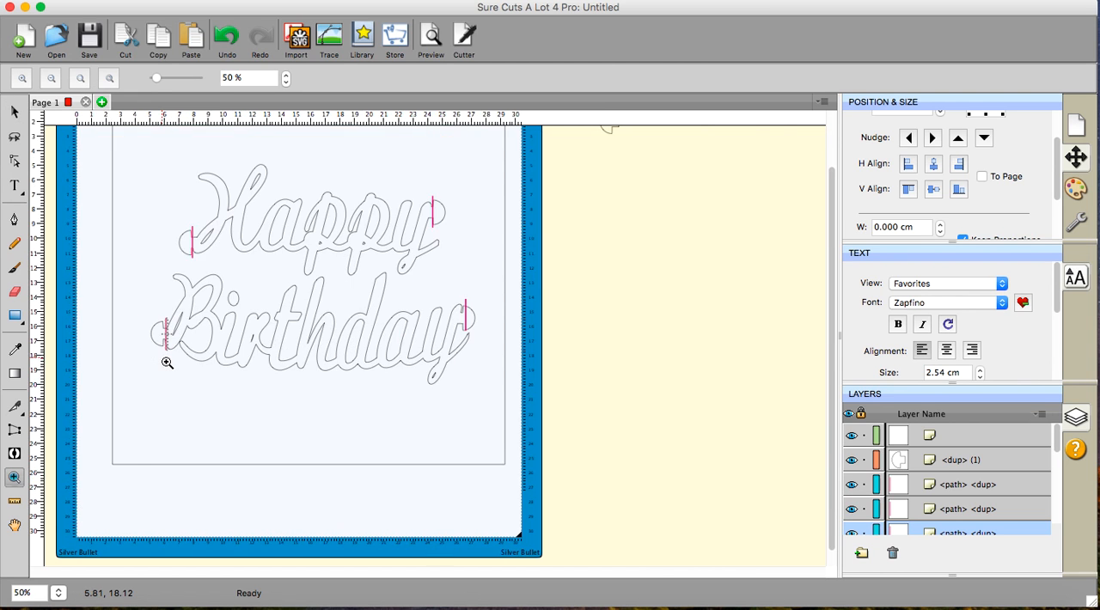
left_click(167, 362)
left_click(167, 362)
left_click(167, 362)
left_click(167, 361)
scroll(325, 337, "up", 3)
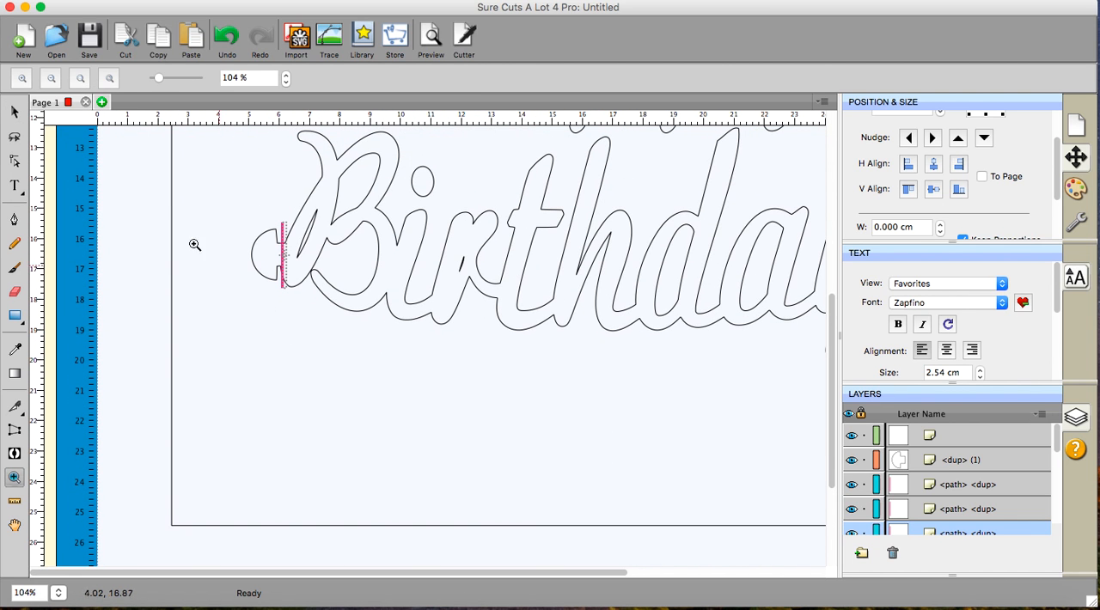
left_click(13, 112)
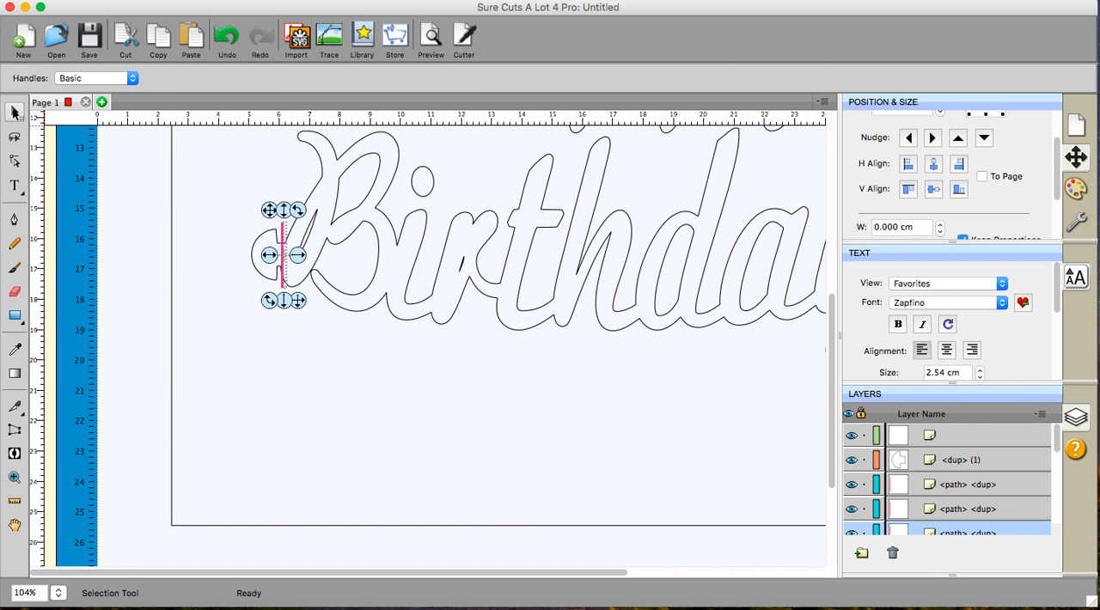
left_click(910, 139)
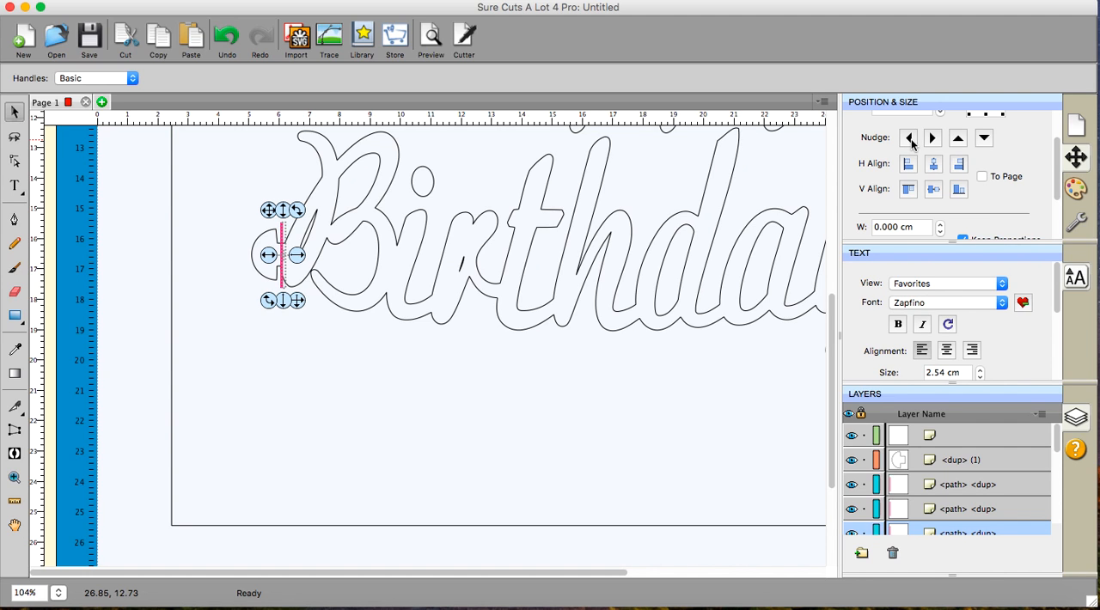
left_click(910, 139)
left_click(910, 139)
left_click(910, 139)
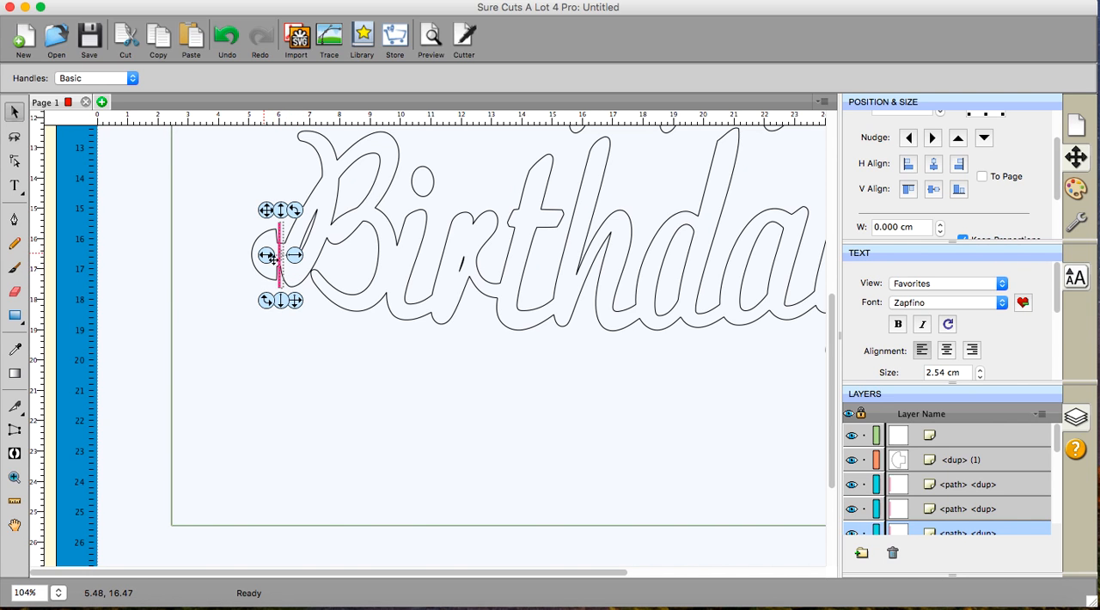
- Nudge the slit line at Birthday's left tab upward so it extends well above the tab's upper corner
left_click(960, 141)
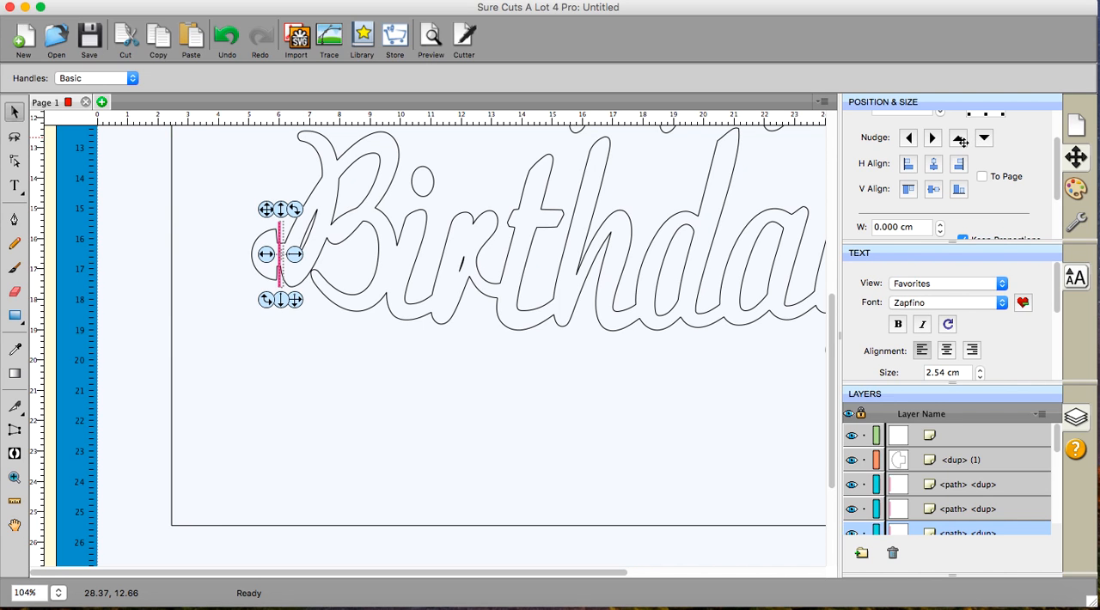
left_click(961, 142)
left_click(961, 142)
left_click(961, 142)
left_click(961, 142)
left_click(961, 142)
left_click(961, 141)
left_click(960, 142)
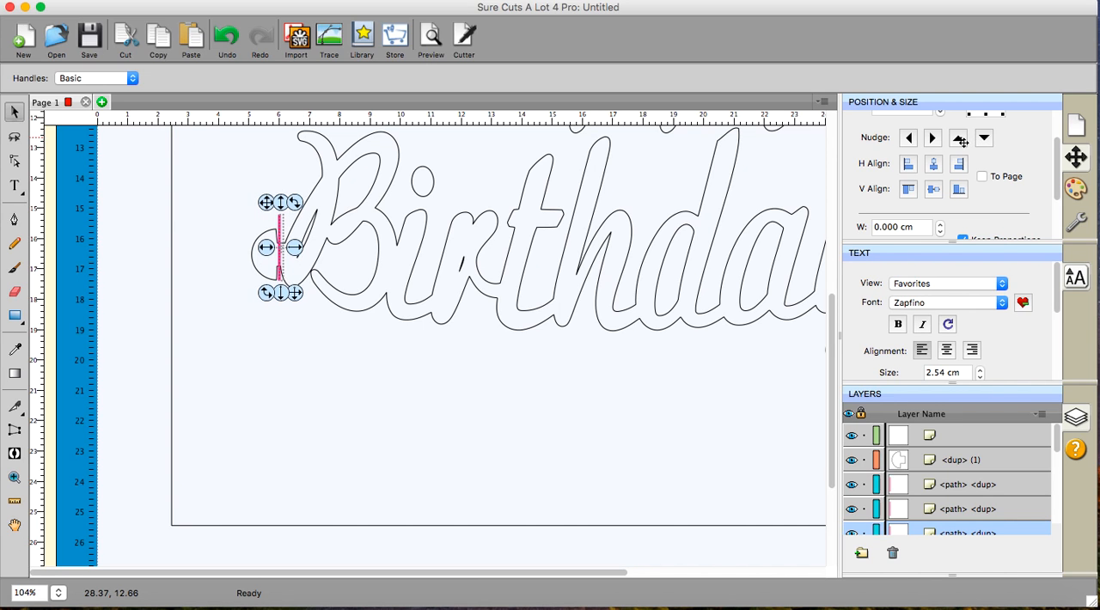
left_click(961, 142)
left_click(960, 142)
left_click(960, 142)
left_click(960, 141)
left_click(960, 141)
left_click(961, 142)
left_click(961, 142)
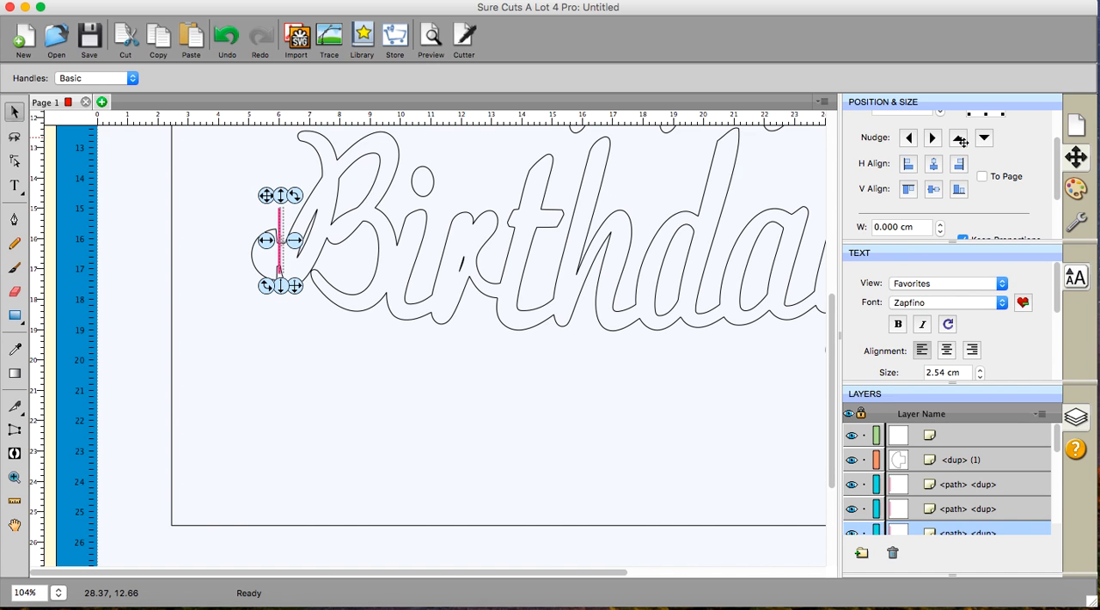
left_click(961, 142)
left_click(960, 142)
left_click(960, 142)
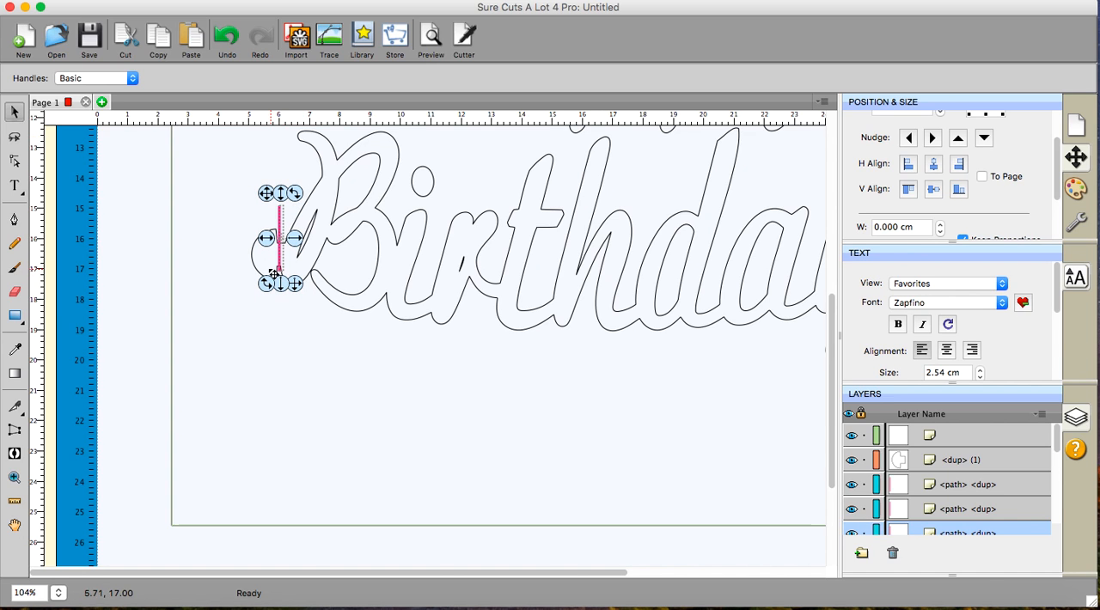
- Reselect the slit line at Birthday's left tab and nudge it up a little further
left_click(315, 344)
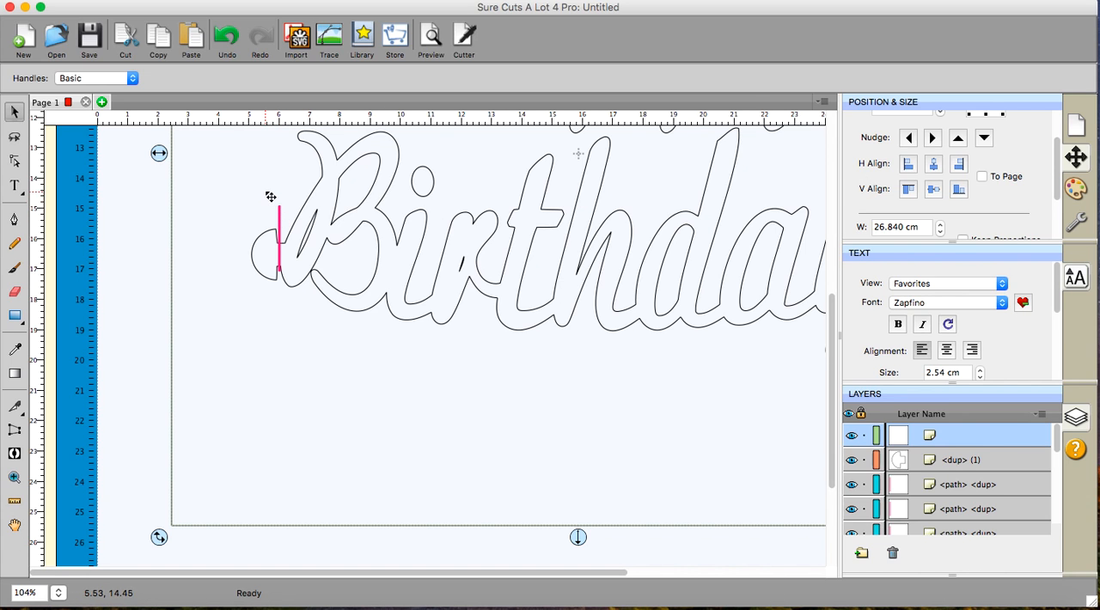
left_click(130, 235)
left_click_drag(128, 184, 325, 292)
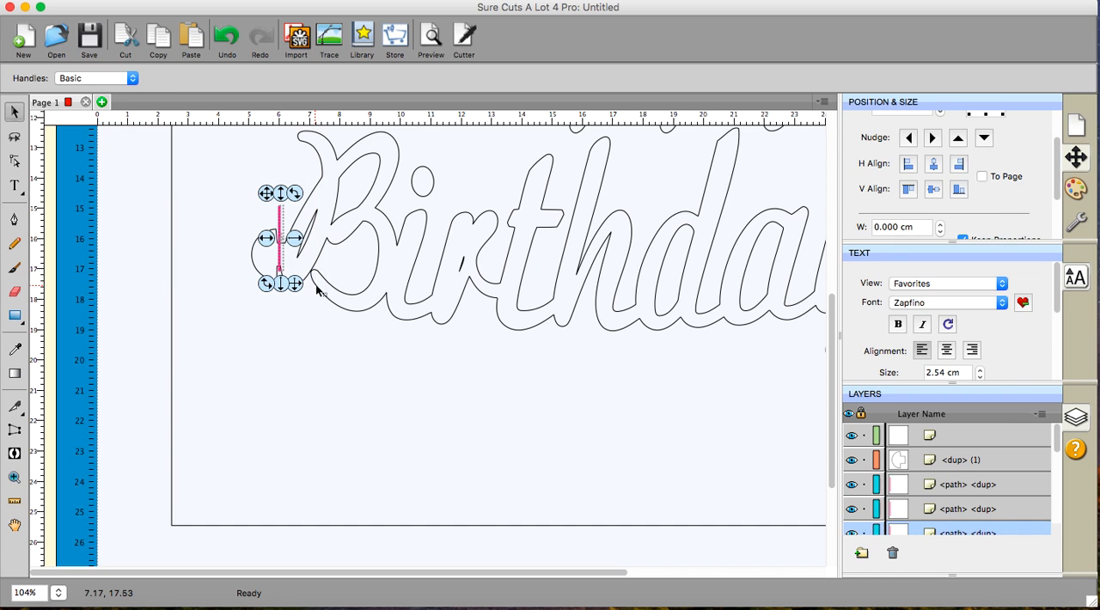
left_click(959, 139)
left_click(959, 139)
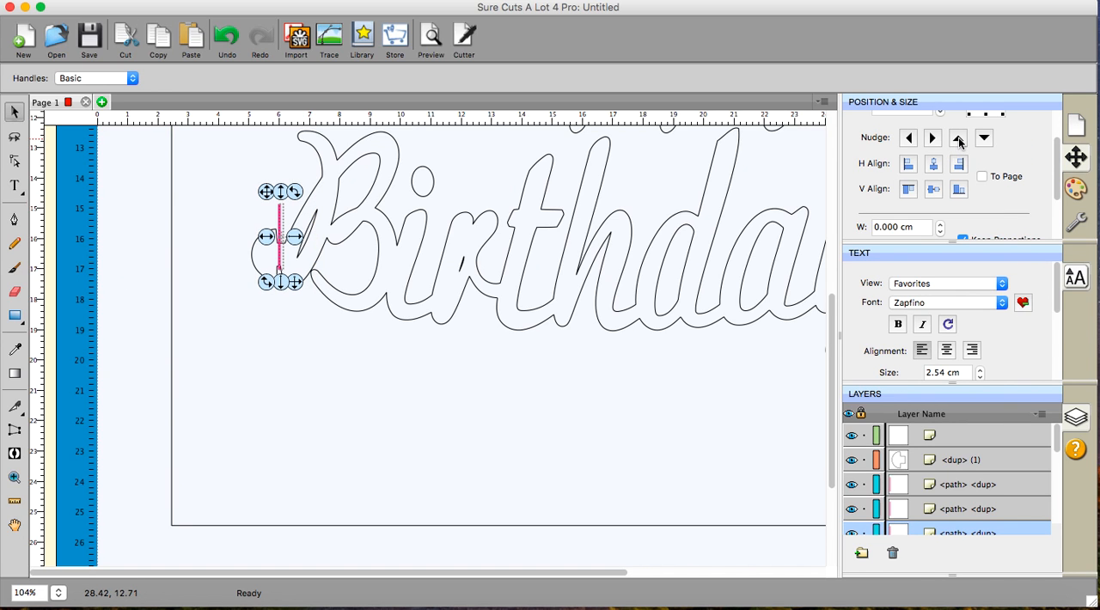
left_click(959, 139)
- Select the slit line at Birthday's right end tab and nudge it left onto the tab's straight edge
scroll(670, 273, "right", 10)
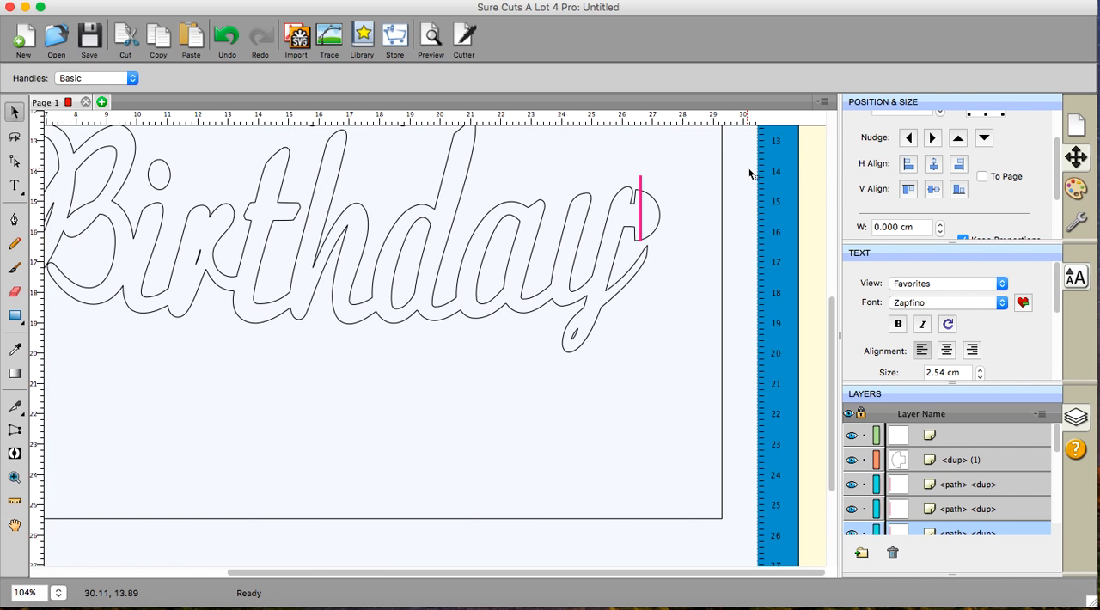
left_click(747, 166)
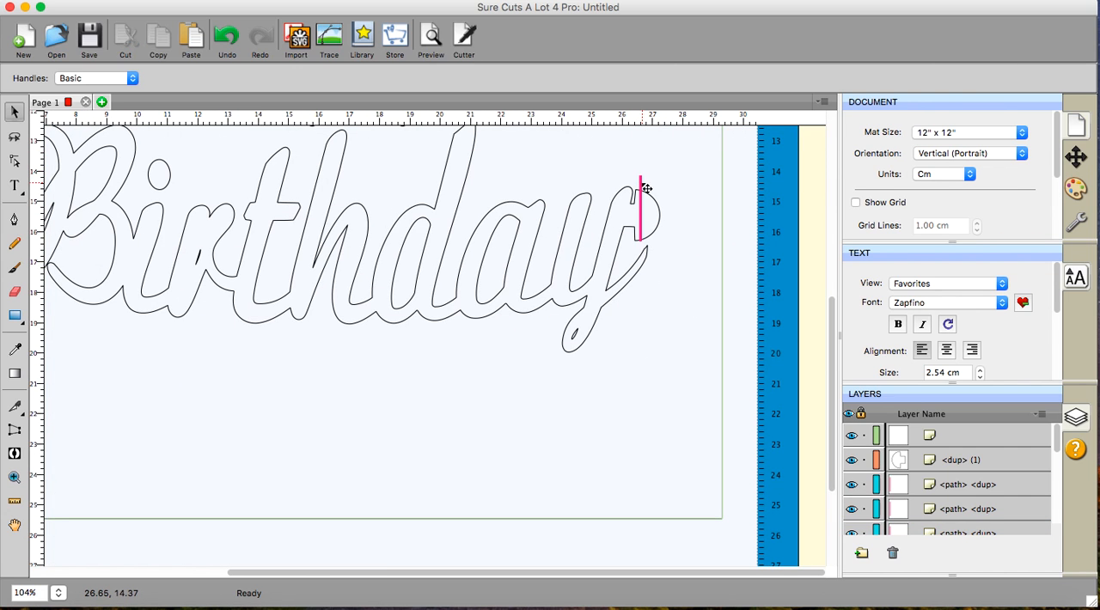
left_click(644, 188)
left_click(741, 181)
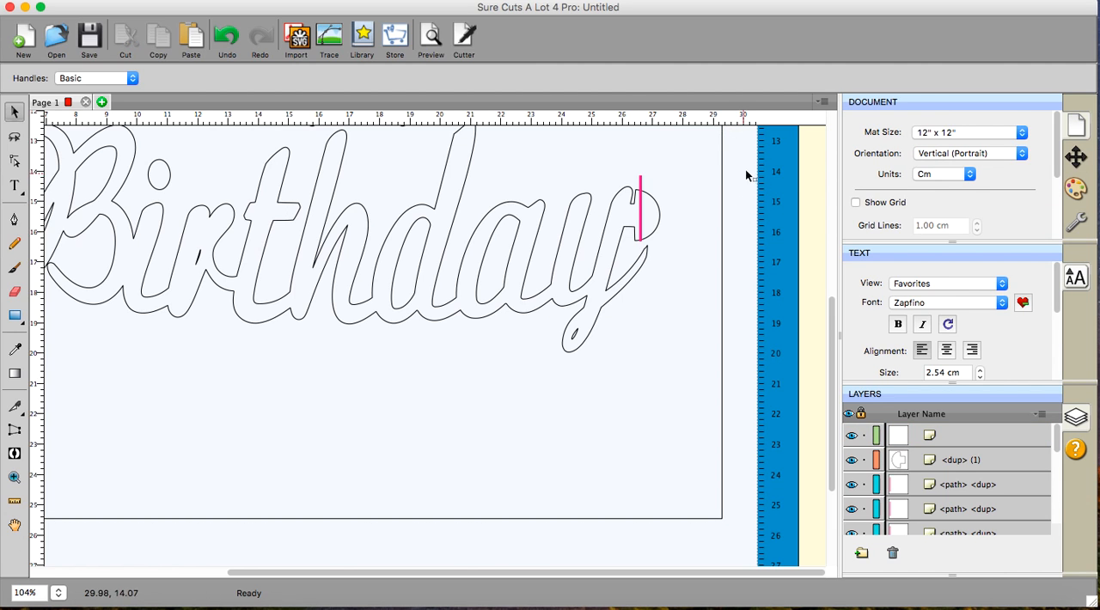
left_click_drag(747, 166, 605, 247)
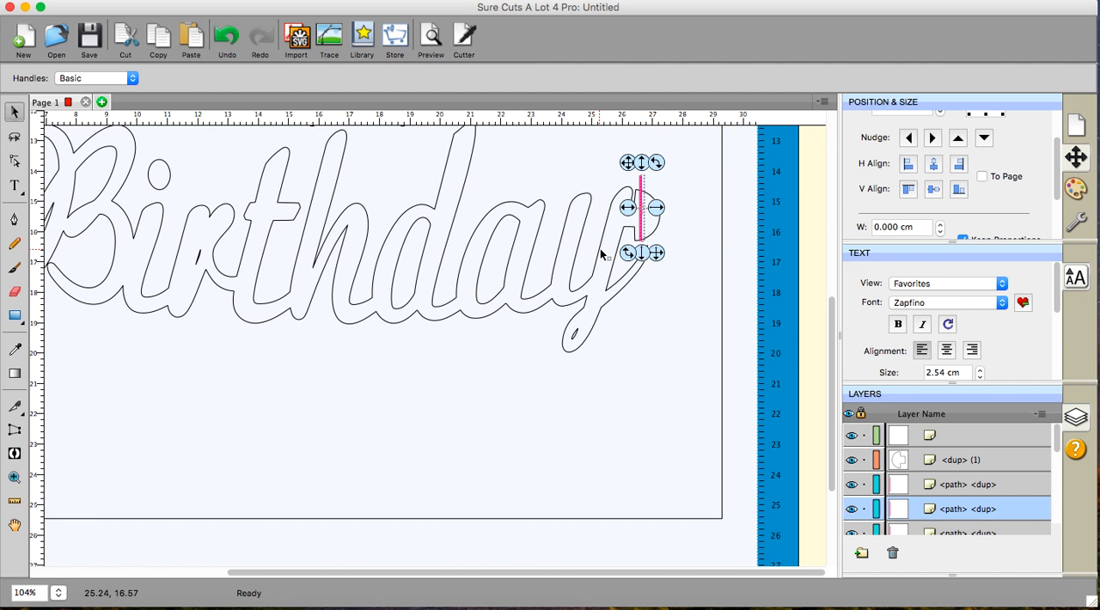
left_click(910, 140)
left_click(910, 140)
left_click(910, 140)
left_click(910, 140)
left_click(910, 140)
left_click(910, 140)
left_click(910, 140)
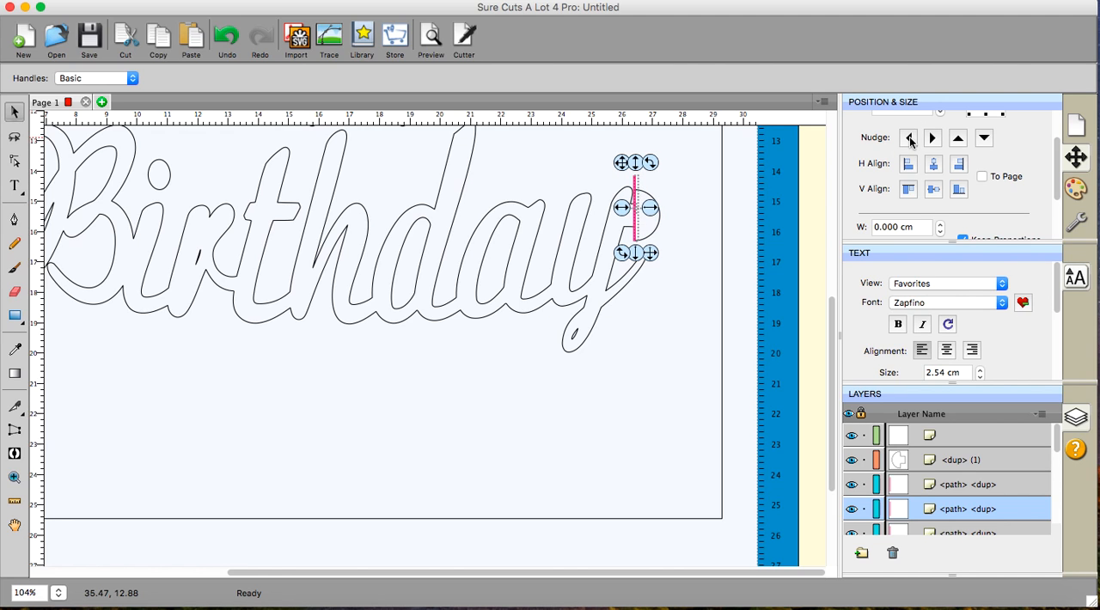
left_click(910, 140)
left_click(910, 140)
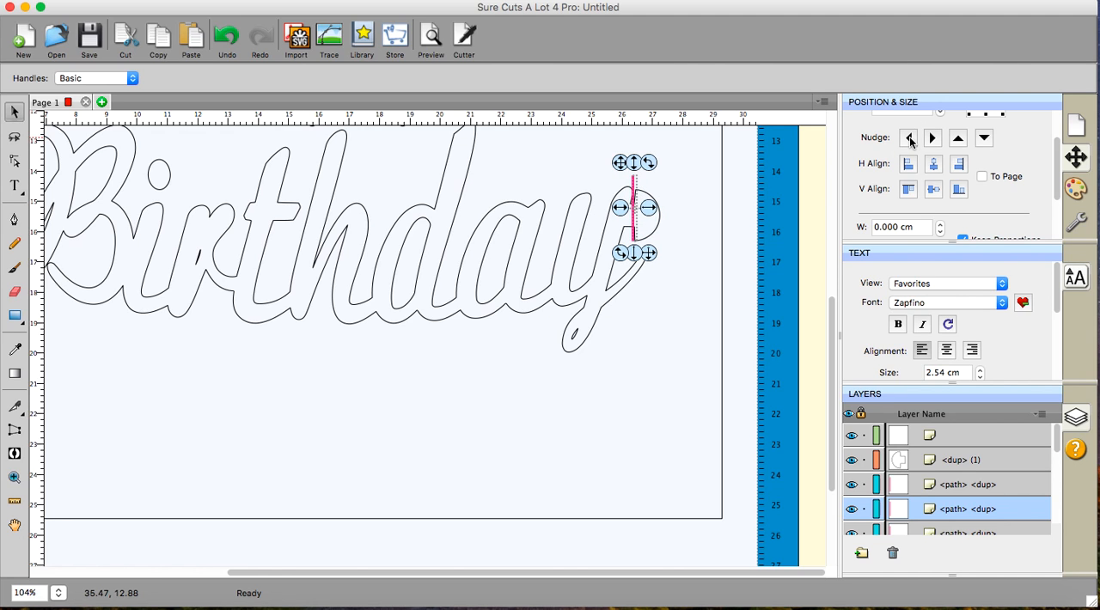
- Nudge the slit line at Birthday's right tab upward so its lower end sits above the tab's lower corner
left_click(958, 140)
left_click(958, 140)
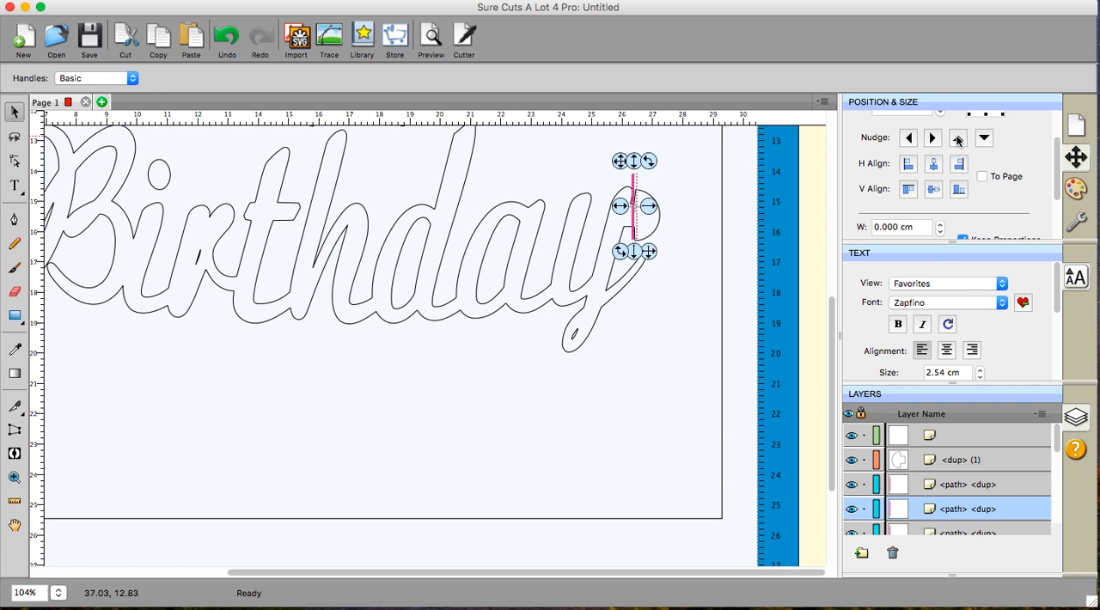
left_click(958, 140)
left_click(958, 140)
left_click(958, 140)
left_click(958, 140)
left_click(958, 140)
left_click(958, 140)
left_click(958, 140)
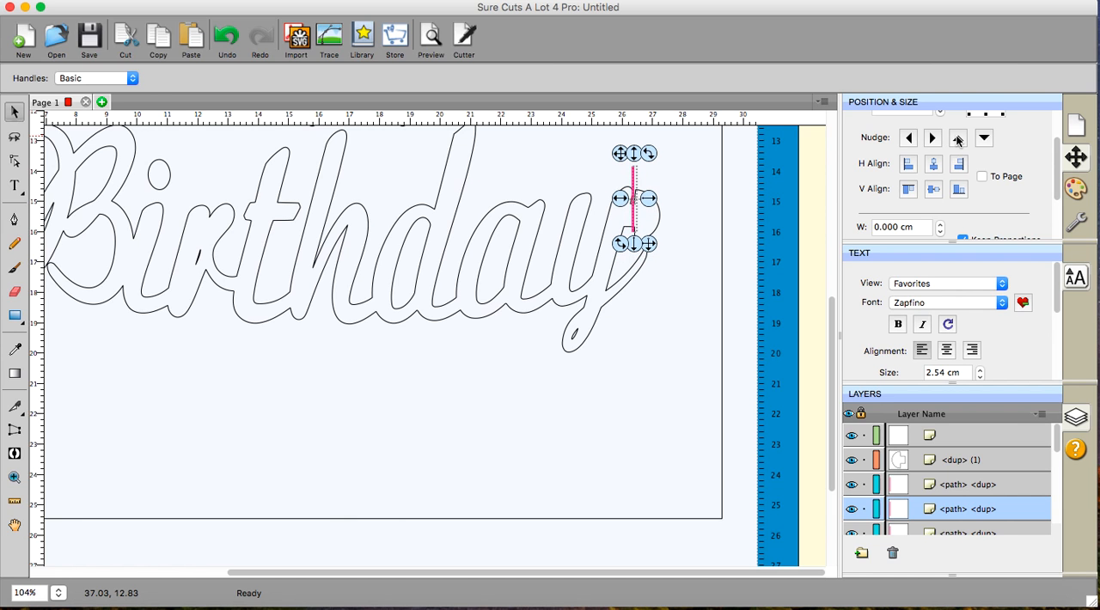
left_click(958, 140)
left_click(958, 140)
- Select the slit line at Happy's right end tab and nudge it one increment left and several increments up
scroll(738, 278, "up", 5)
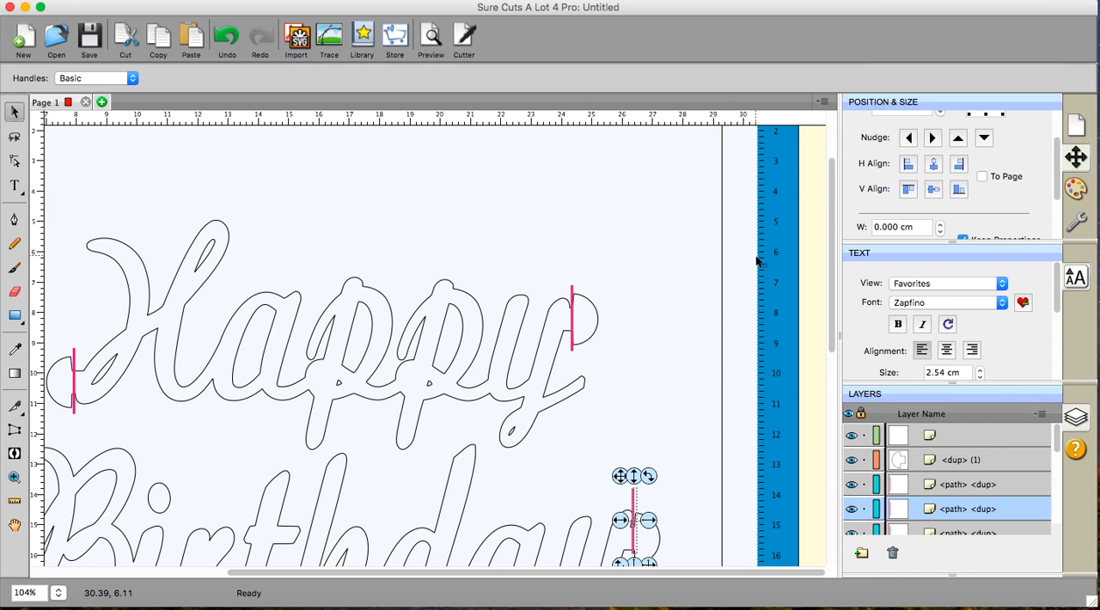
left_click_drag(757, 256, 548, 360)
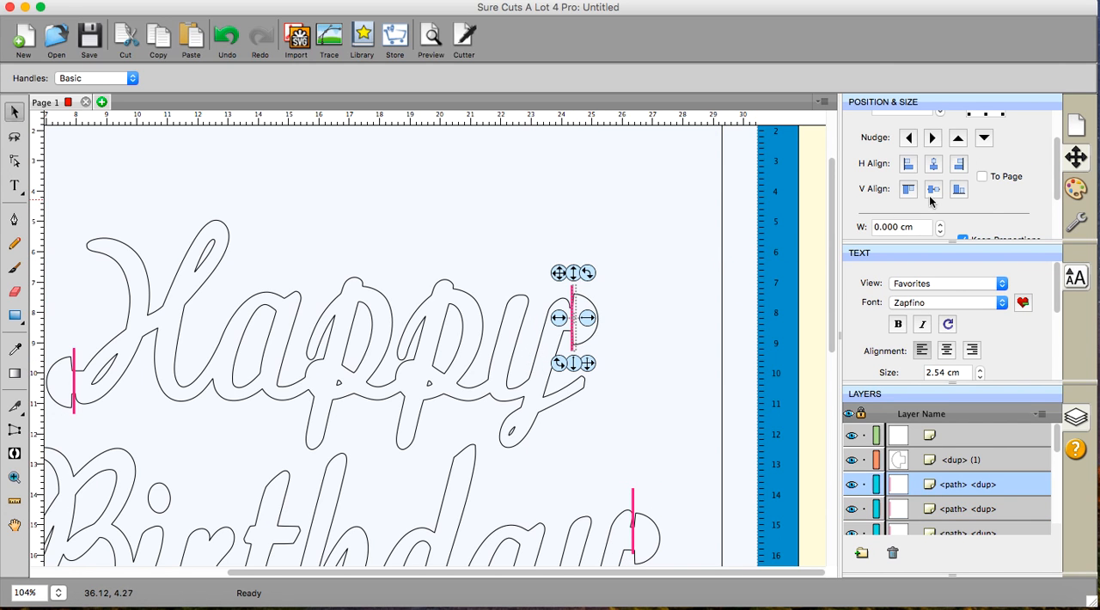
left_click(909, 140)
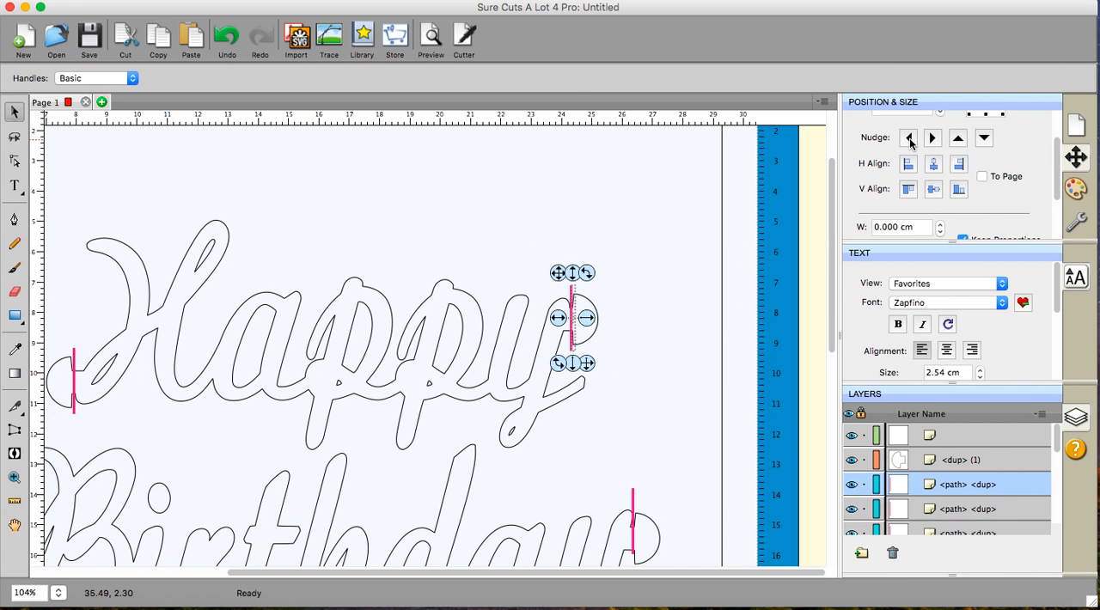
left_click(957, 140)
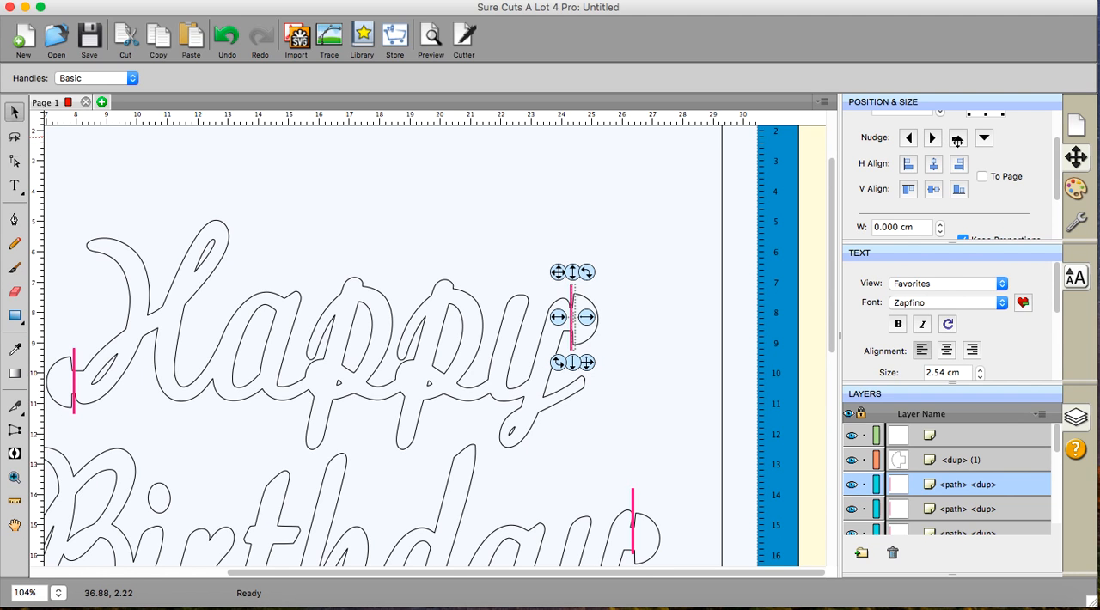
left_click(957, 140)
left_click(957, 141)
left_click(958, 140)
left_click(957, 140)
left_click(957, 140)
left_click(957, 140)
left_click(957, 141)
left_click(957, 140)
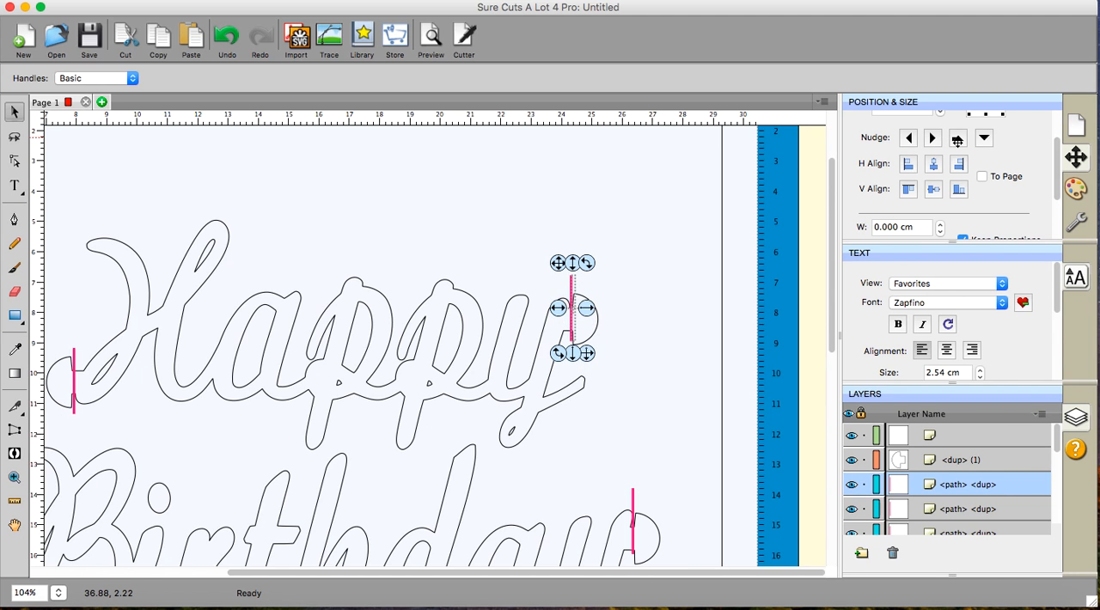
left_click(957, 140)
left_click(958, 140)
left_click(957, 140)
left_click(957, 140)
left_click(957, 140)
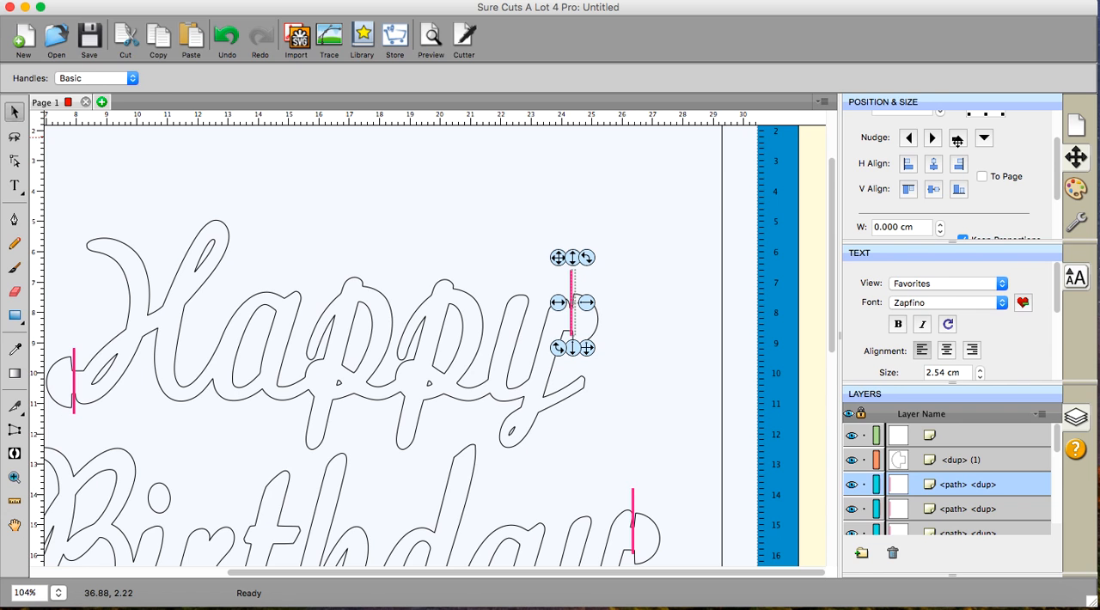
- Select the slit line at Happy's left end tab and nudge it upward past the tab's upper corner
scroll(710, 208, "left", 8)
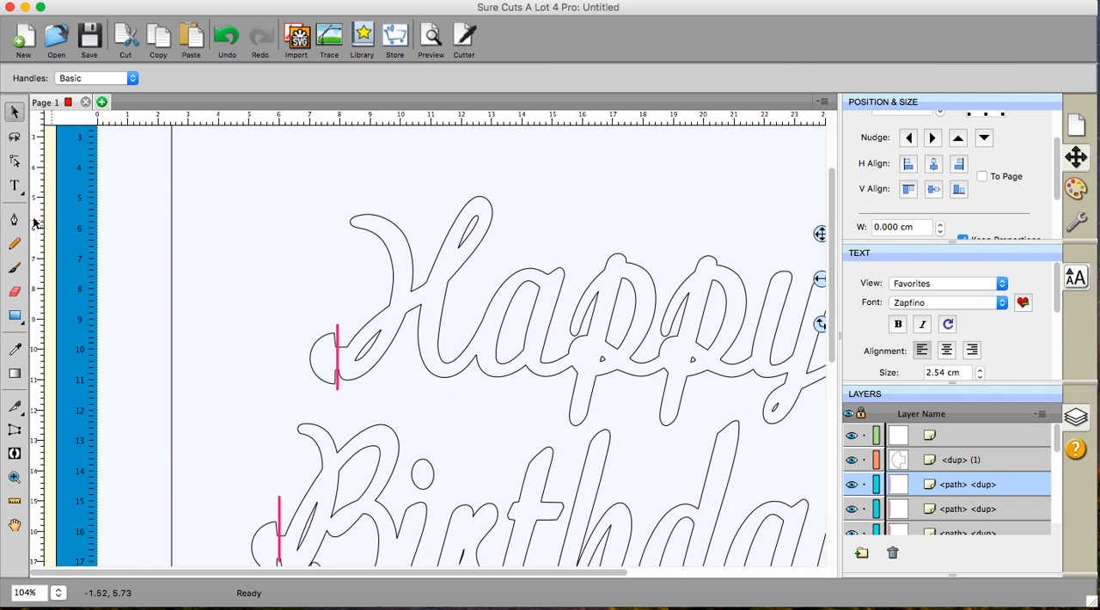
left_click(108, 230)
left_click_drag(108, 230, 362, 424)
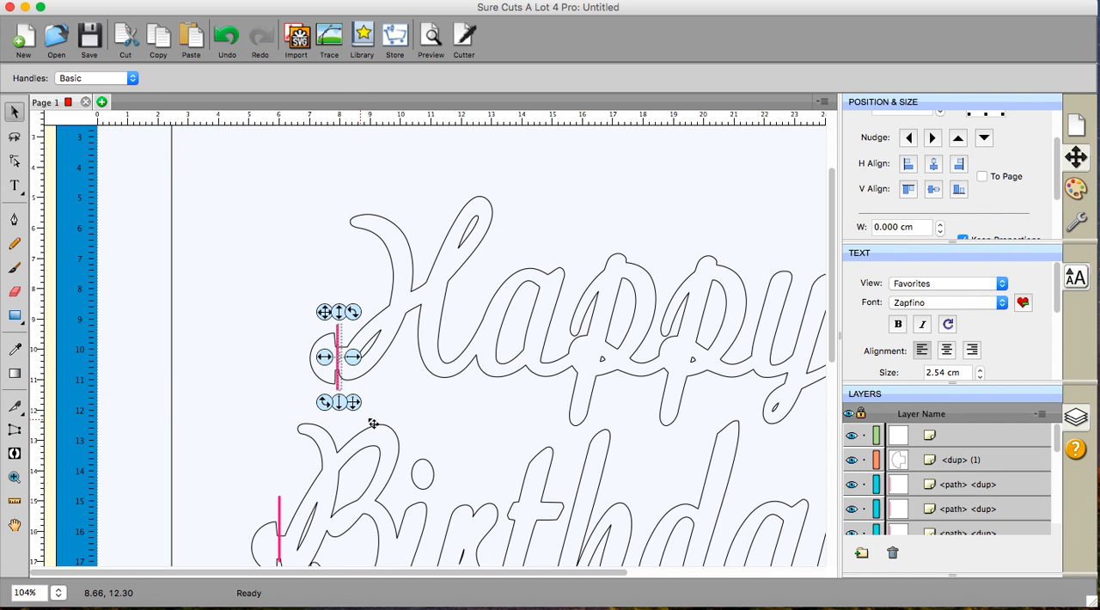
left_click(959, 140)
left_click(959, 139)
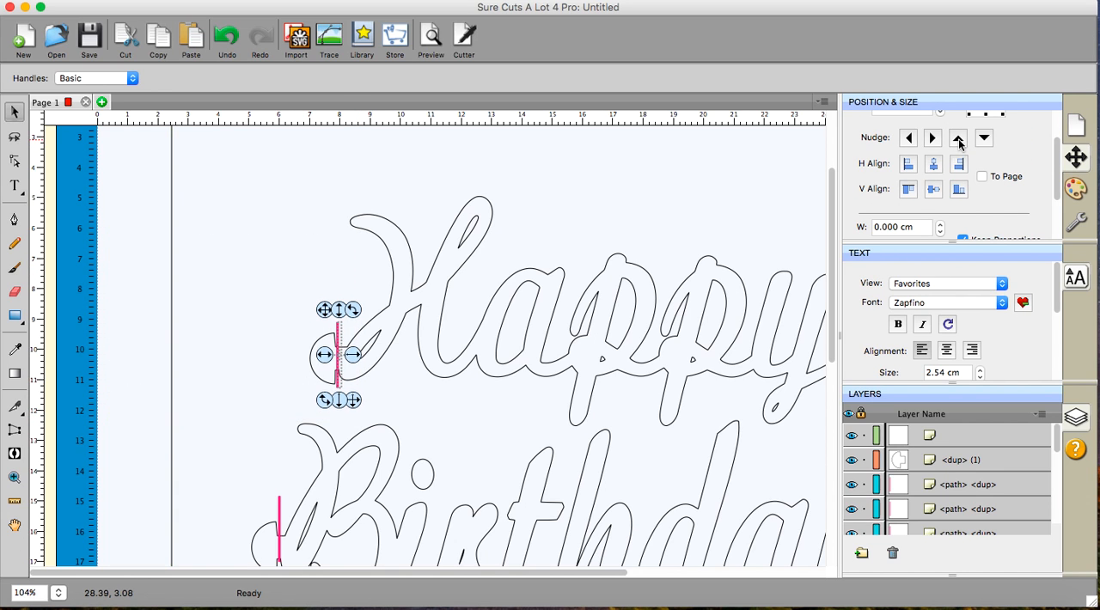
left_click(958, 139)
left_click(958, 139)
left_click(959, 139)
left_click(959, 139)
left_click(959, 139)
left_click(959, 140)
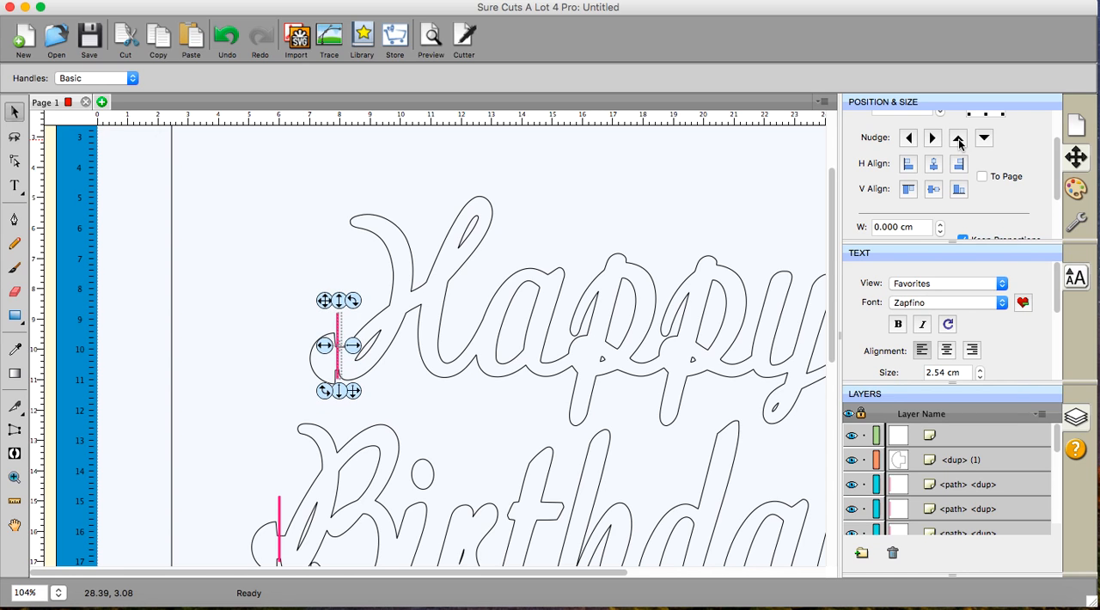
left_click(959, 140)
left_click(959, 139)
left_click(959, 139)
left_click(959, 139)
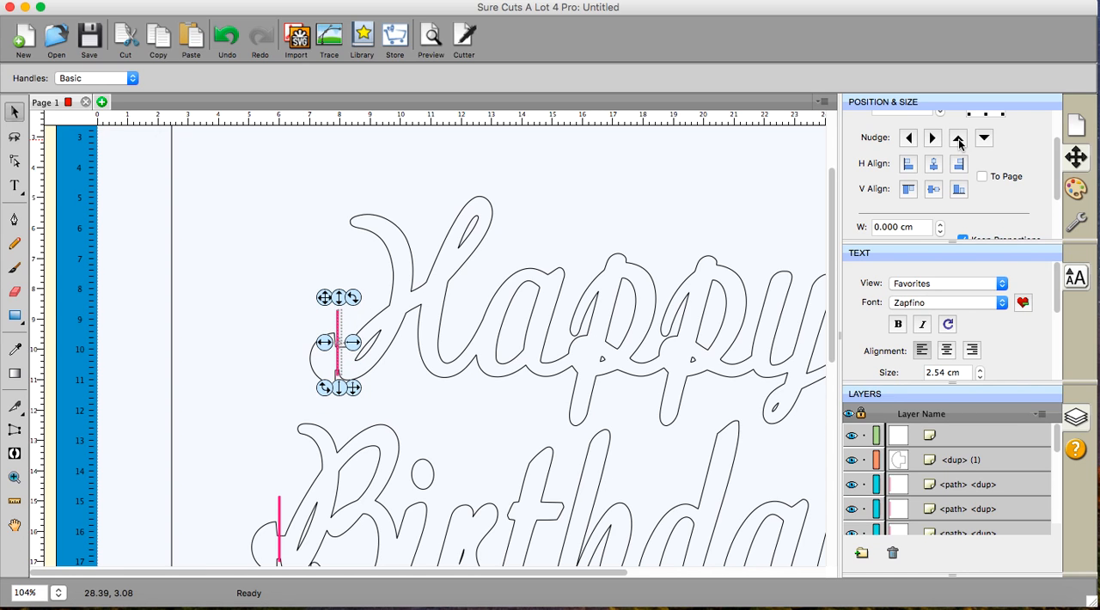
left_click(959, 140)
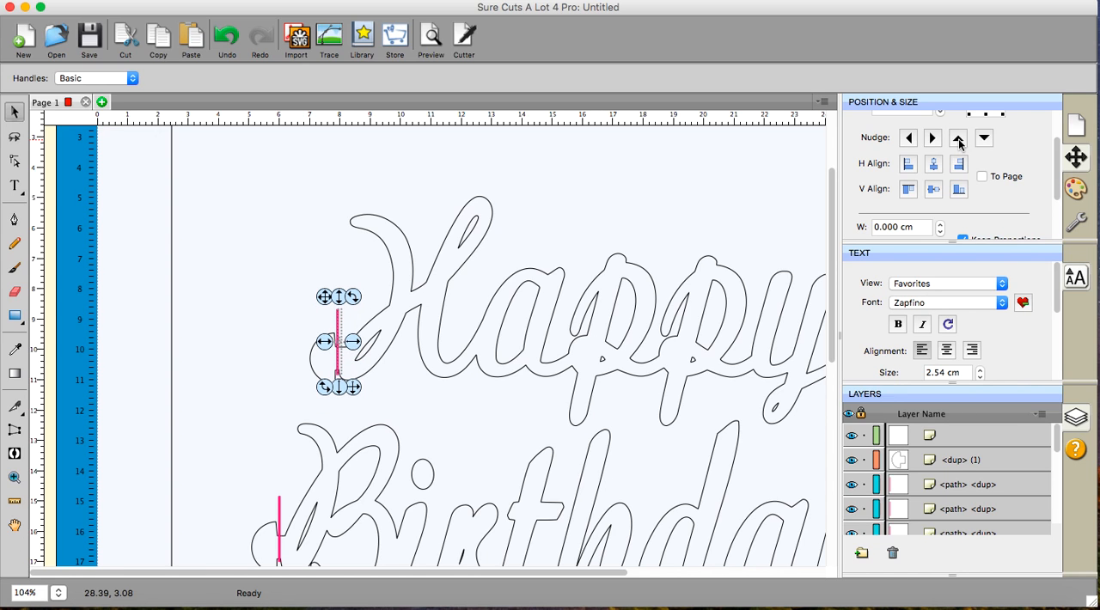
- Fit the whole mat in the view and clear the selection to check all four slit lines
left_click(393, 197)
left_click(506, 2)
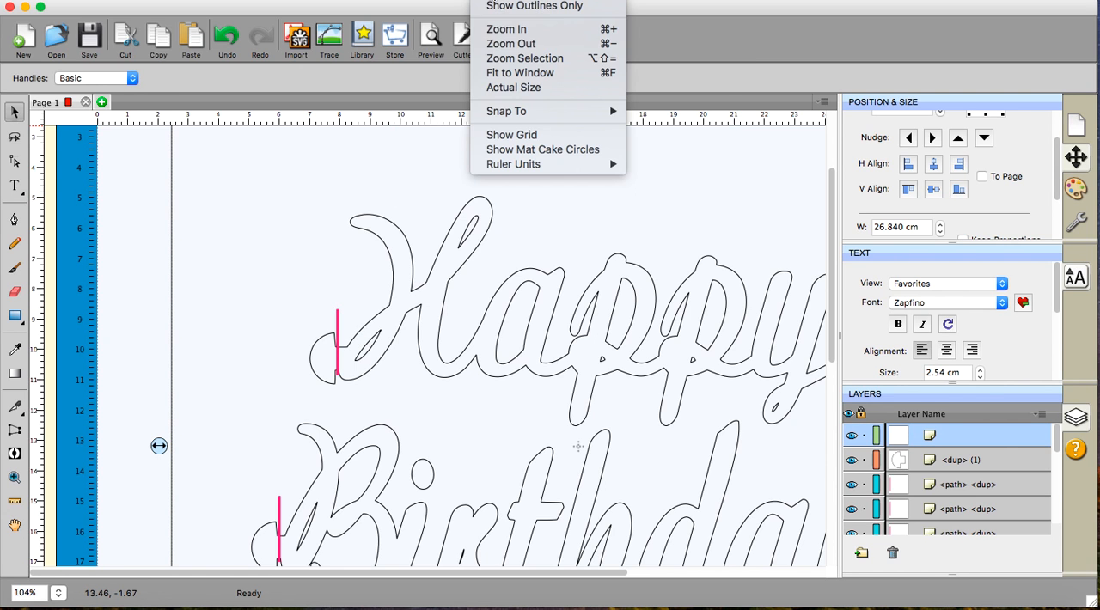
left_click(505, 76)
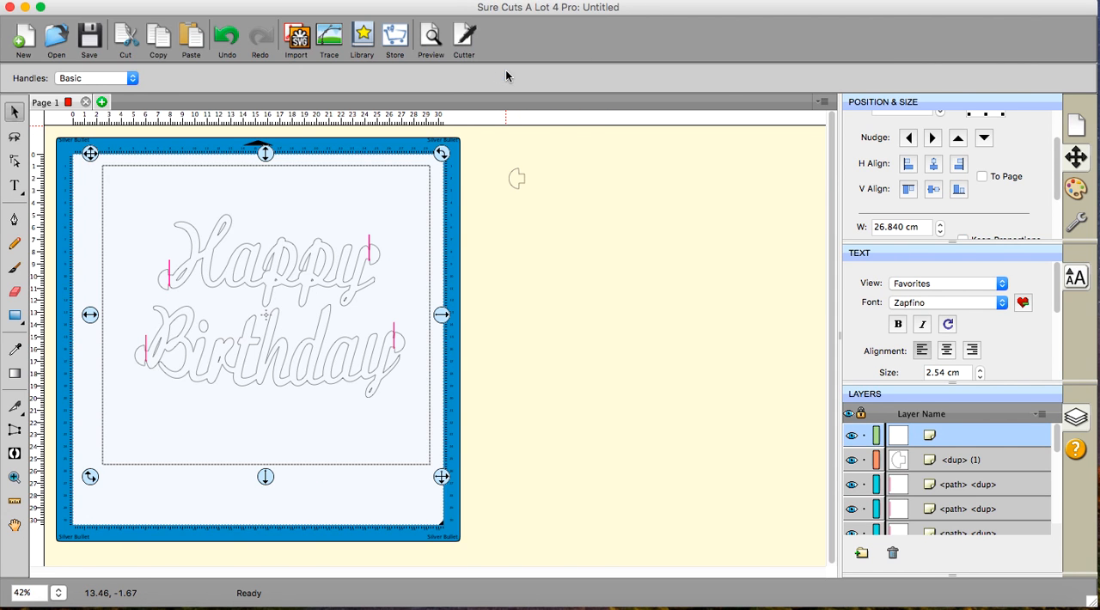
left_click(518, 357)
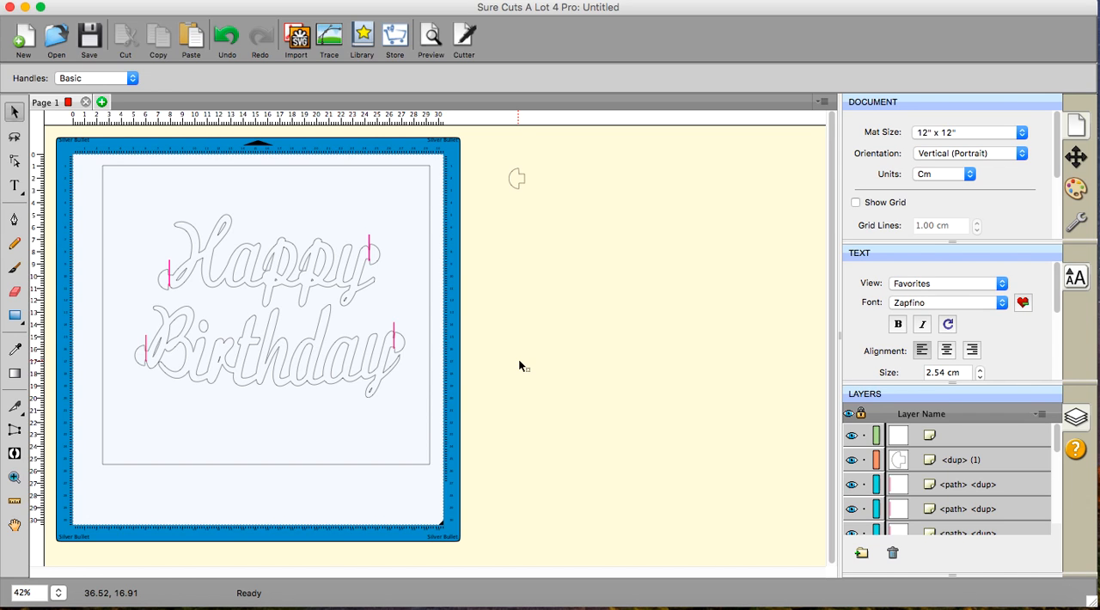
- Select the two slit lines at the right end tabs of Happy and Birthday together and nudge them two increments left
left_click_drag(343, 139, 413, 512)
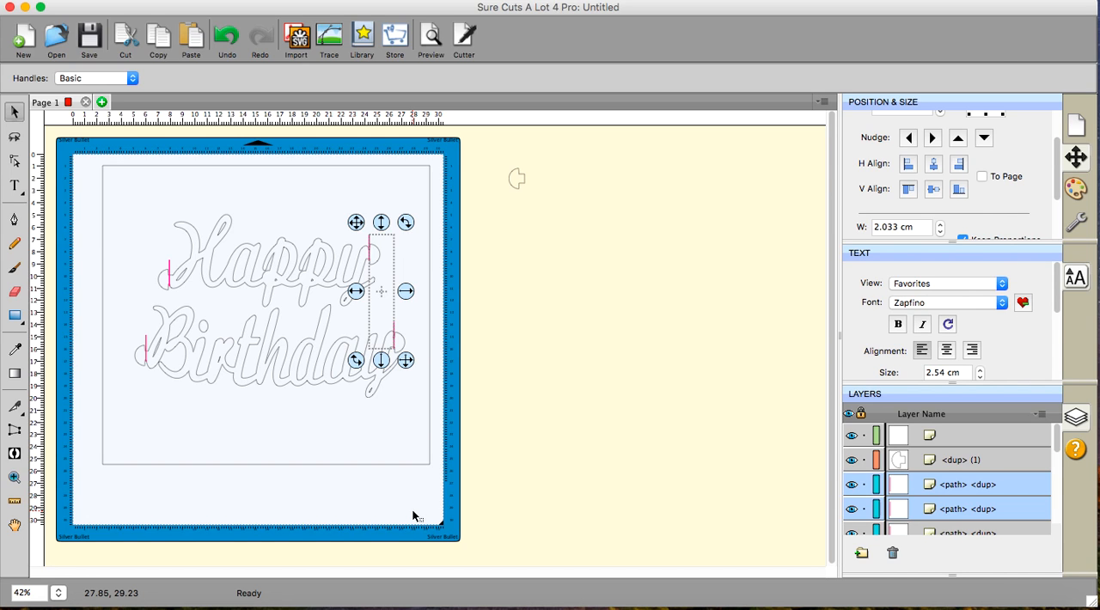
key("Left")
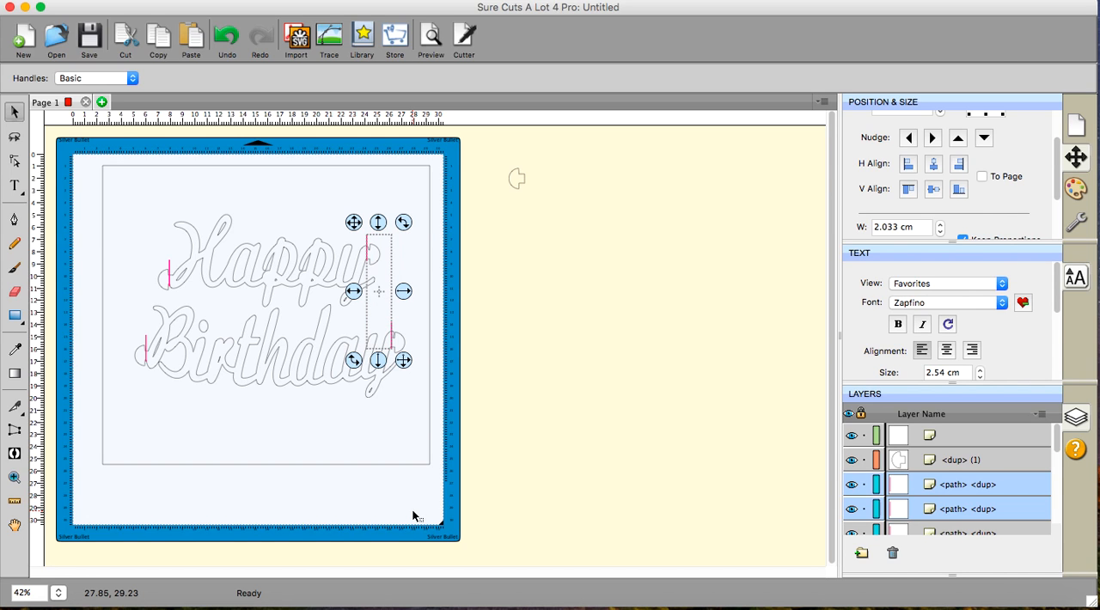
key("Left")
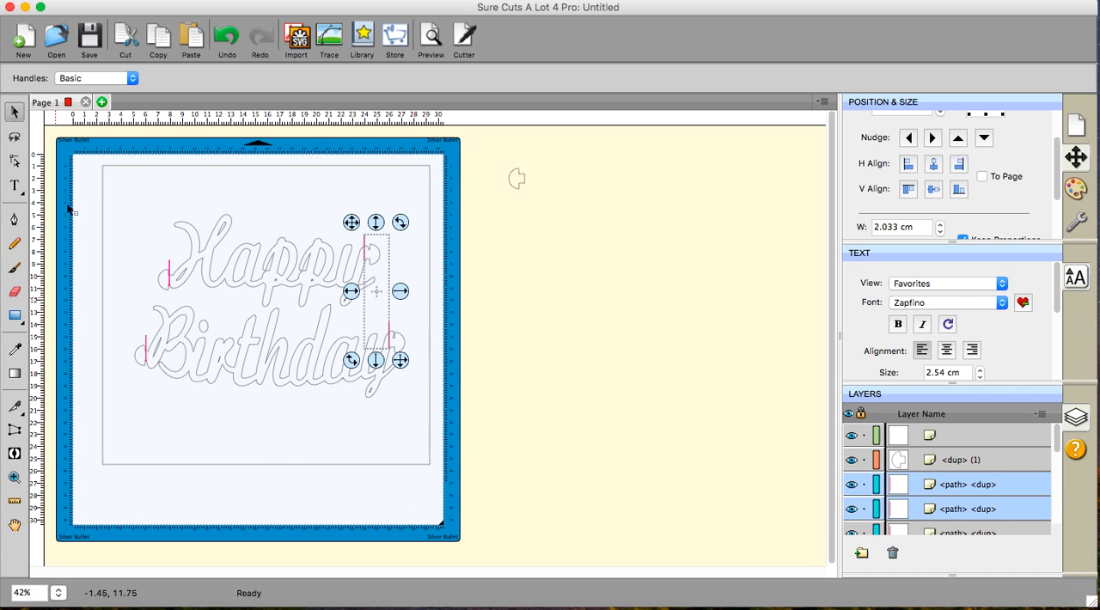
- Select the two slit lines at the left end tabs together, nudge them two increments right, and clear the selection
left_click_drag(68, 148, 194, 486)
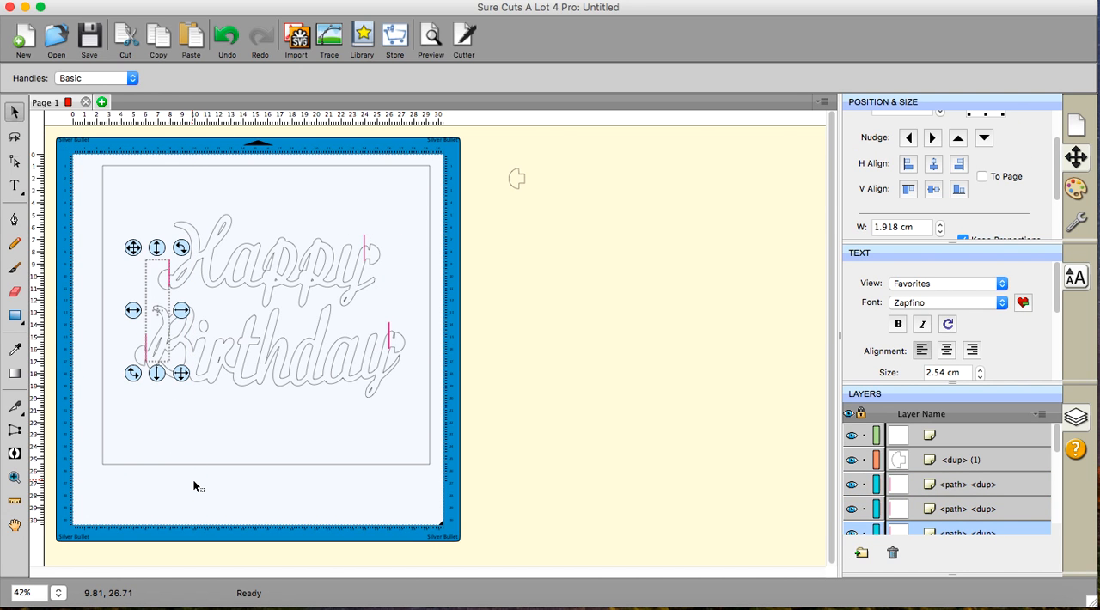
key("Right")
key("Right")
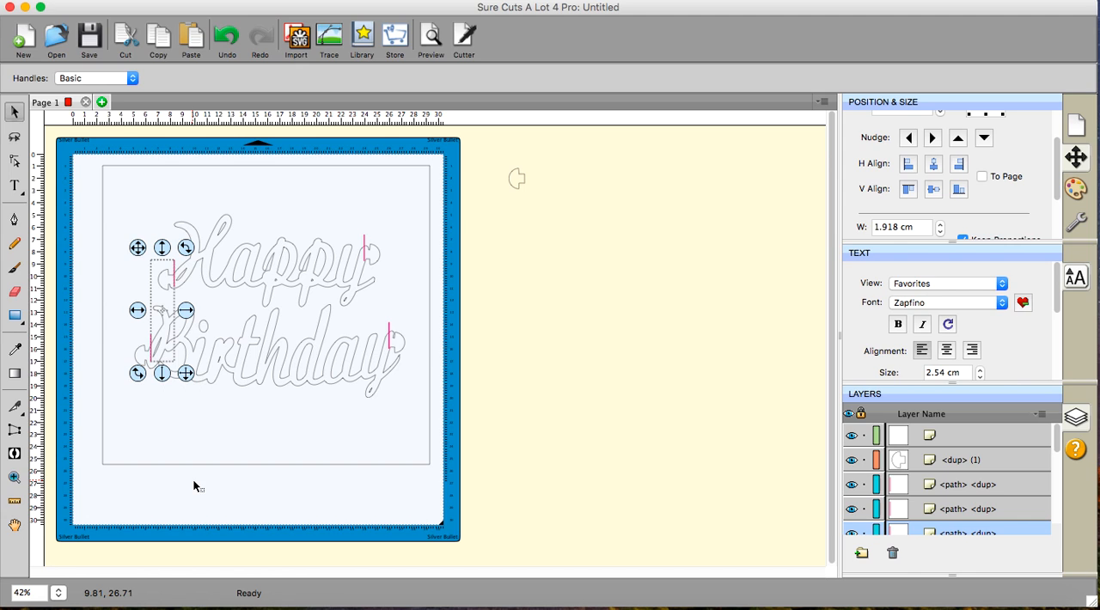
left_click(573, 433)
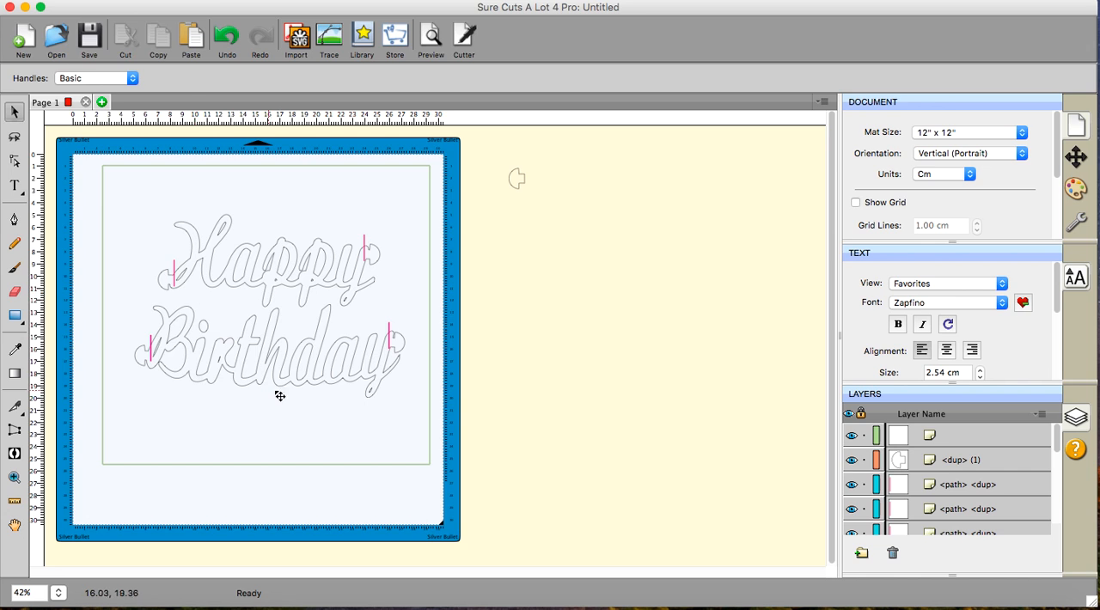
- Unlock all objects and try to select the Birthday lettering inside the rectangle on the mat
left_click(246, 0)
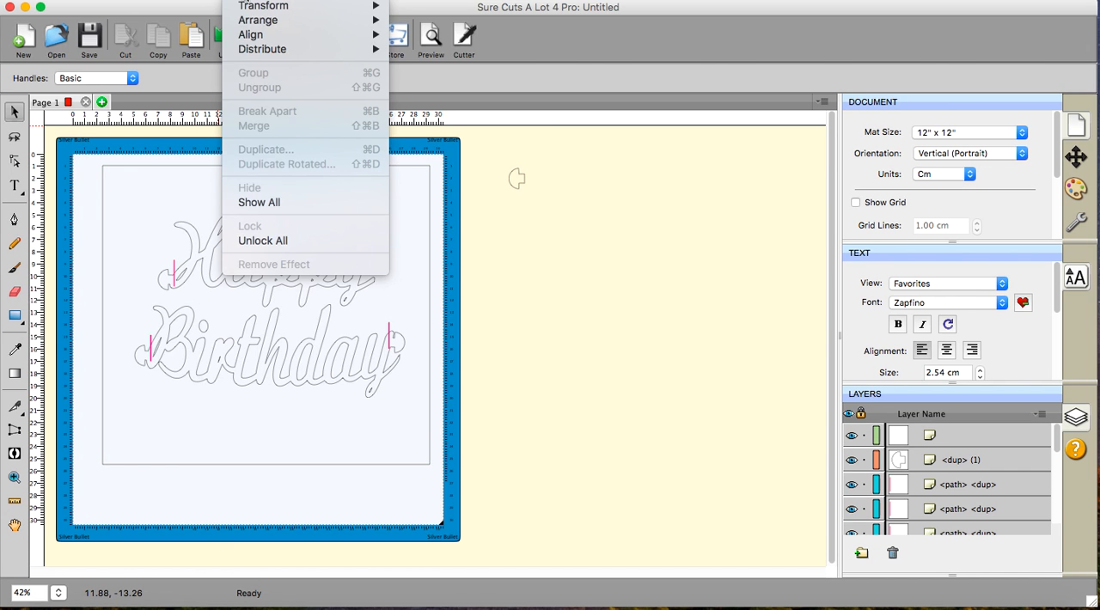
left_click(253, 242)
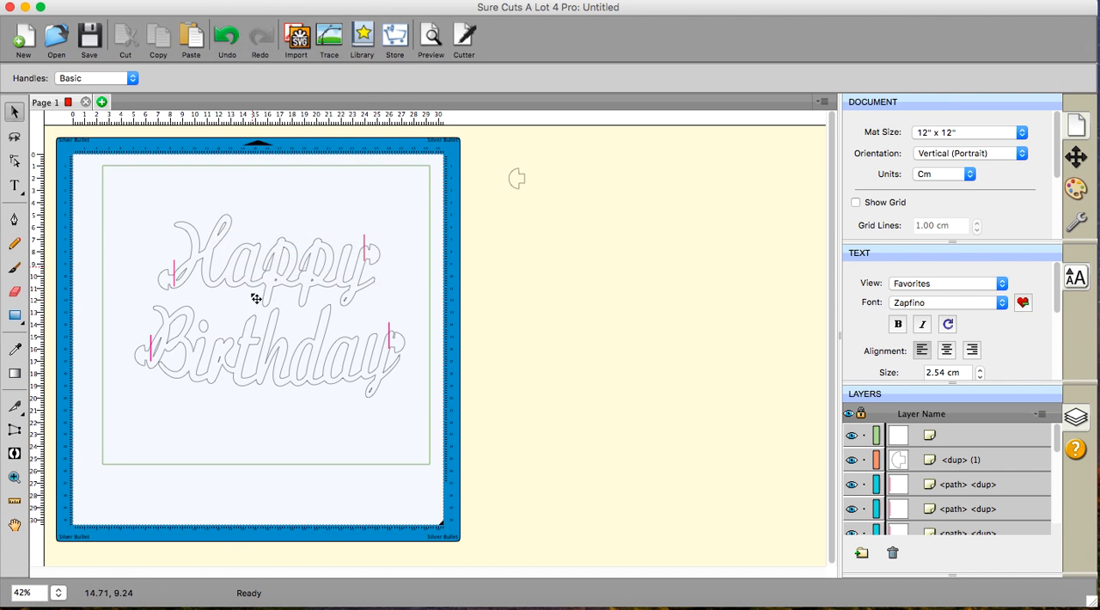
left_click(283, 361)
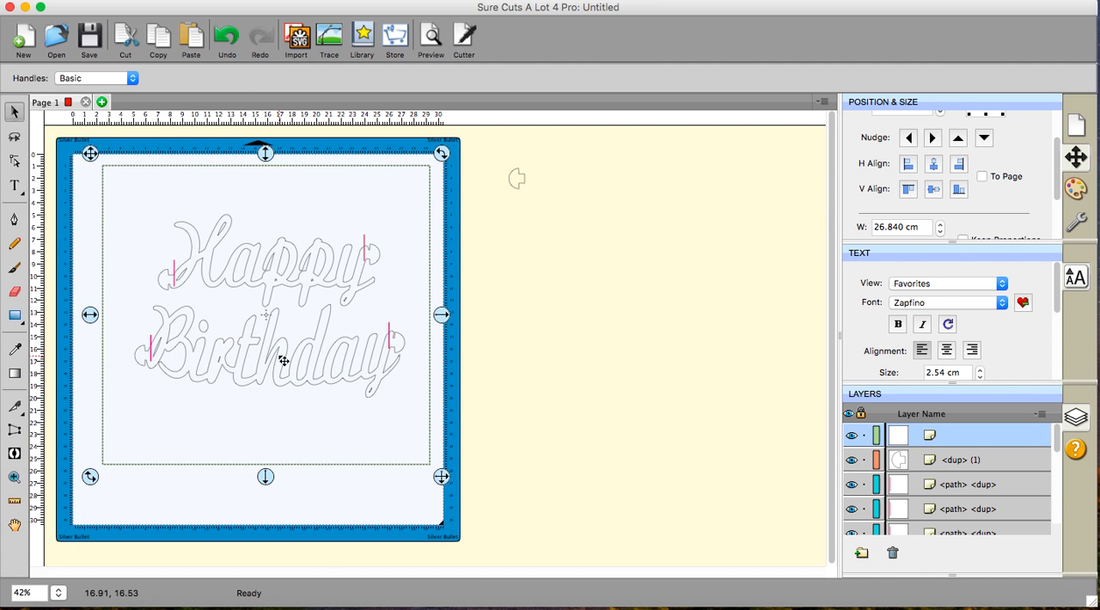
left_click(568, 335)
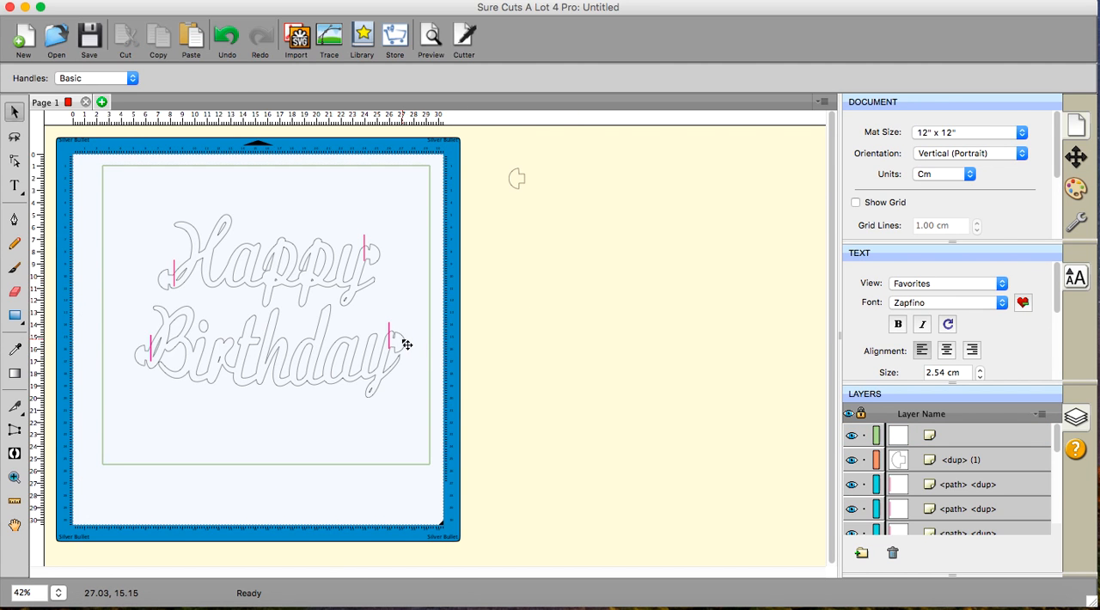
left_click(409, 344)
left_click(604, 348)
- Select the Happy Union layer and nudge it right until the whole word is clear of the mat
scroll(918, 436, "down", 6)
scroll(918, 436, "up", 4)
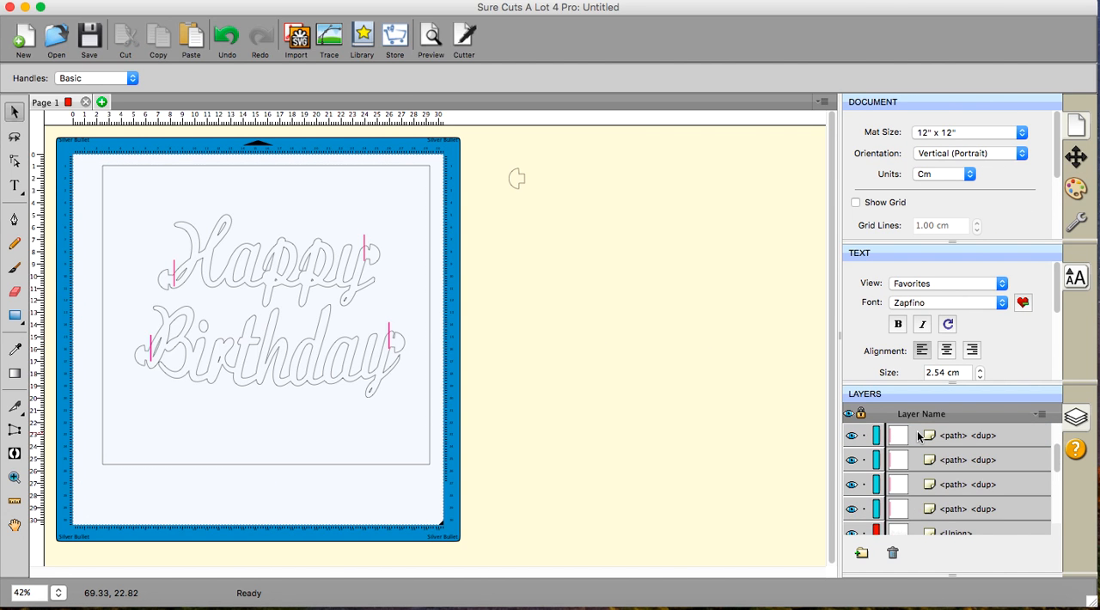
scroll(918, 436, "down", 4)
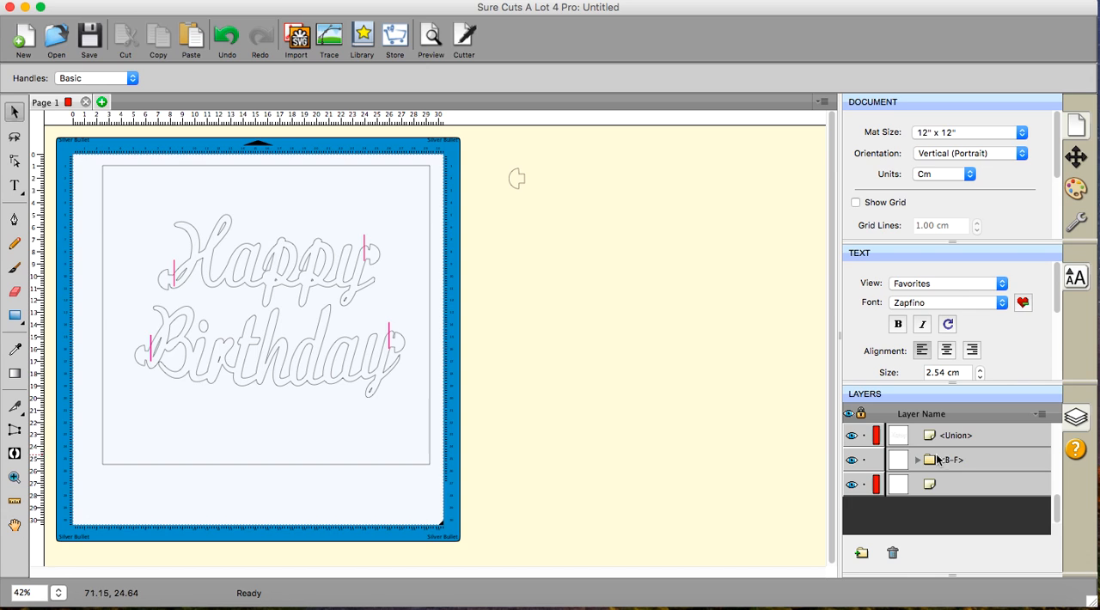
left_click(898, 438)
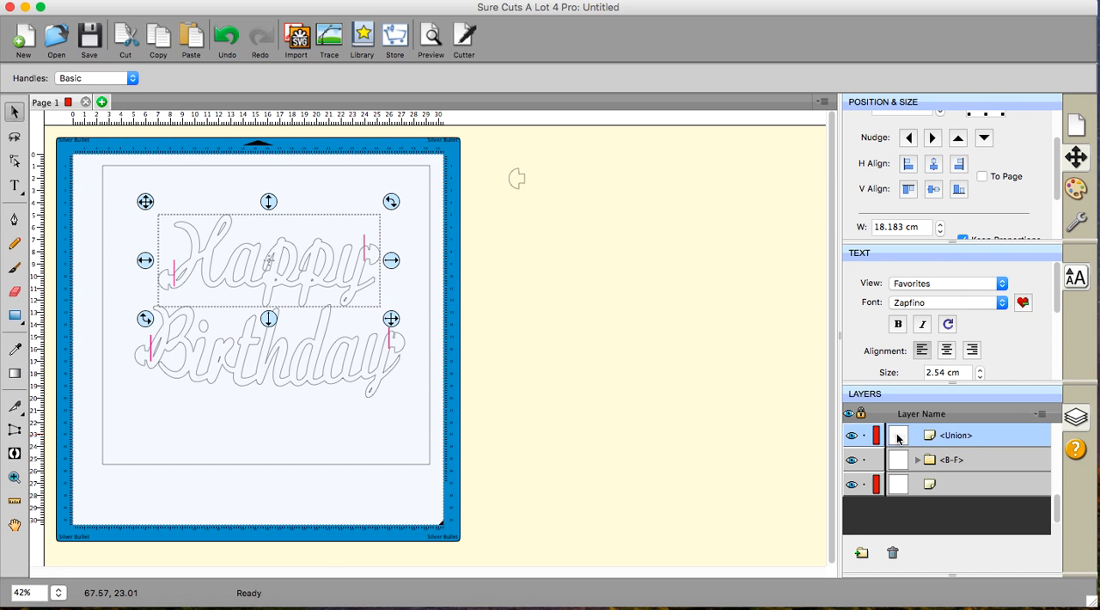
key("Right")
key("Right")
key("Right")
key("Right")
key("Right")
key("Right")
key("Right")
key("Right")
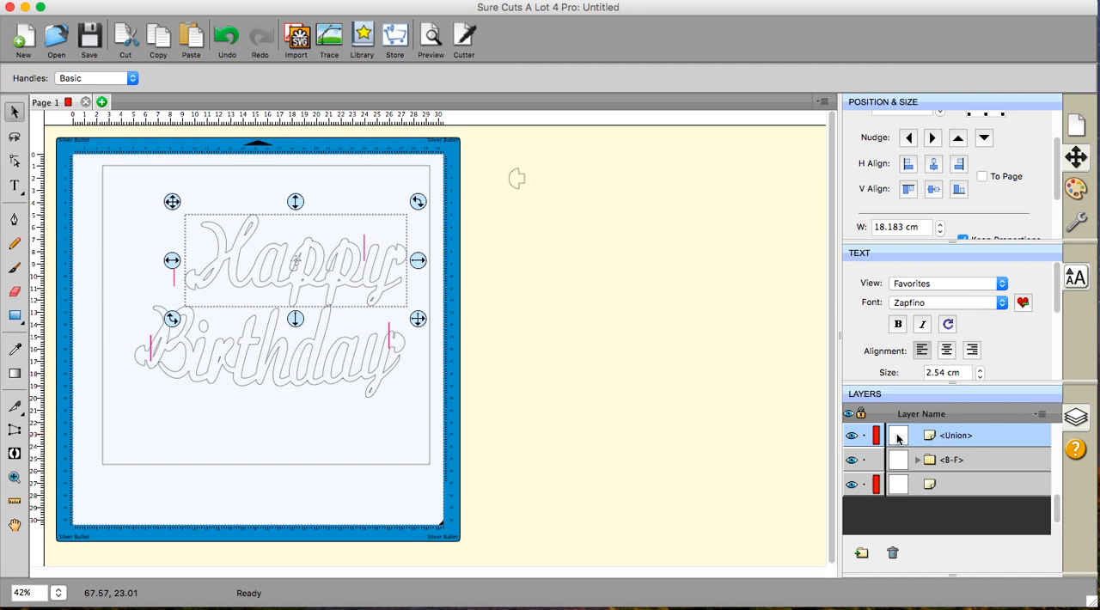
key("Right")
key("Right")
key("Right")
key("Right")
key("Right")
key("Right")
key("Right")
key("Right")
key("Right")
key("Right")
key("Right")
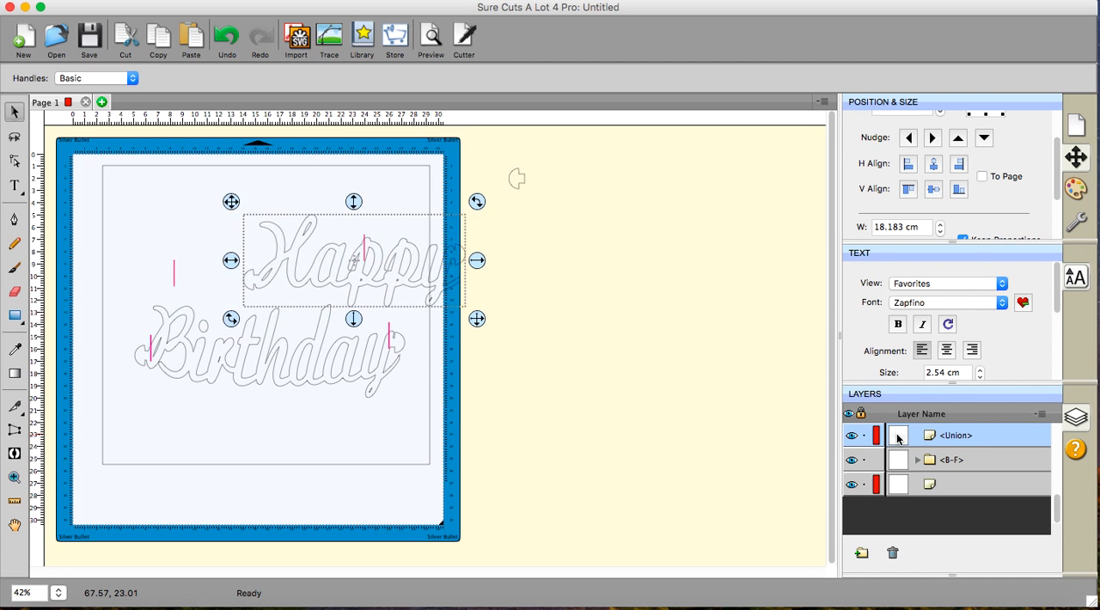
key("Right")
key("Right")
key("Right")
key("Right")
key("Right")
key("Right")
key("Right")
key("Right")
key("Right")
key("Right")
key("Right")
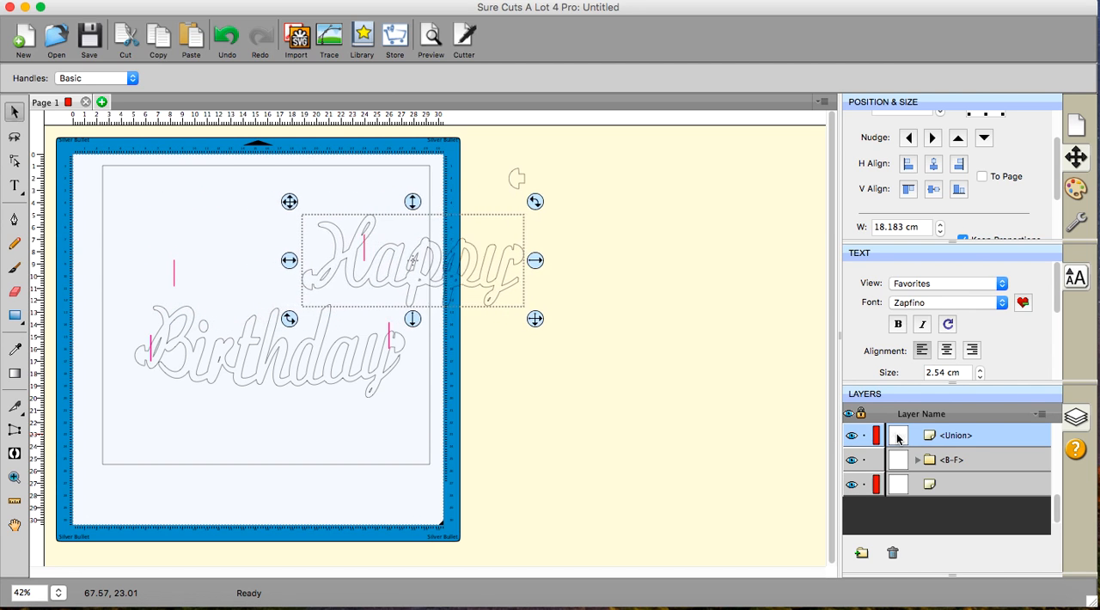
key("Right")
key("Right")
key("Right")
key("Right")
key("Right")
key("Right")
key("Right")
key("Right")
key("Right")
key("Right")
key("Right")
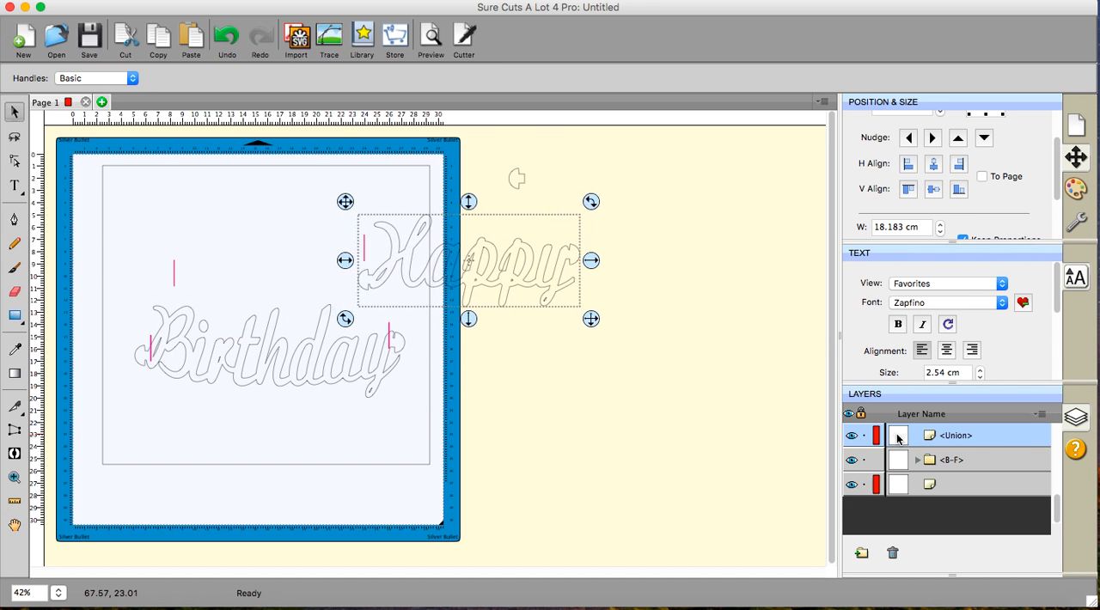
key("Right")
key("Right")
key("Right")
key("Right")
key("Right")
key("Right")
key("Right")
key("Right")
key("Right")
key("Right")
key("Right")
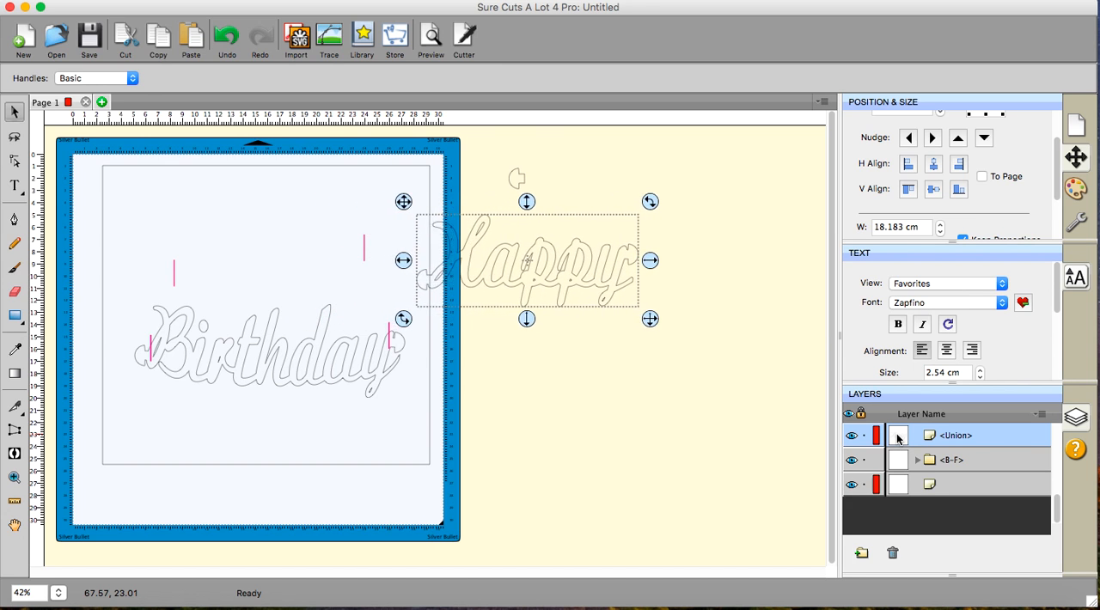
key("Right")
key("Right")
key("Right")
key("Right")
key("Right")
key("Right")
key("Right")
key("Right")
key("Right")
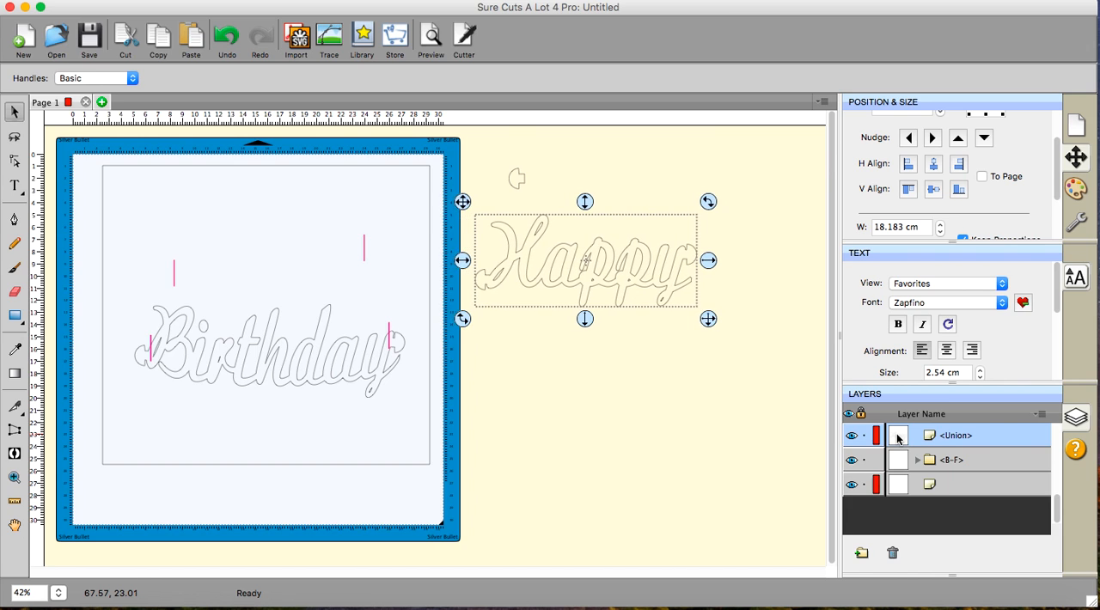
- Select the Birthday Union layer and nudge it right until it lies off the mat below Happy
scroll(952, 516, "up", 3)
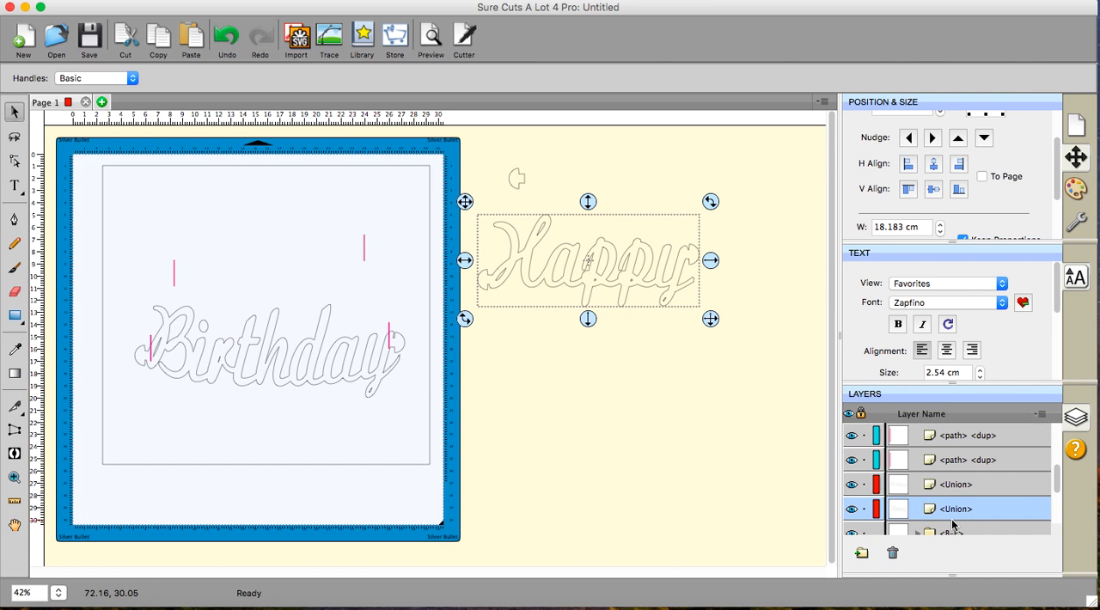
left_click(921, 485)
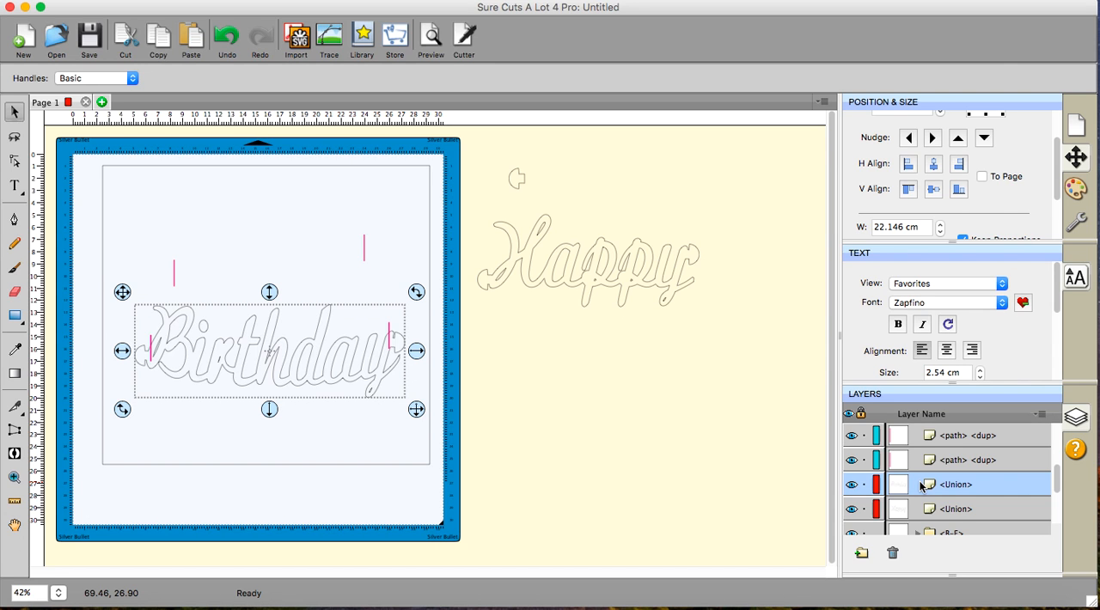
key("Right")
key("Right")
key("Right")
key("Right")
key("Right")
key("Right")
key("Right")
key("Right")
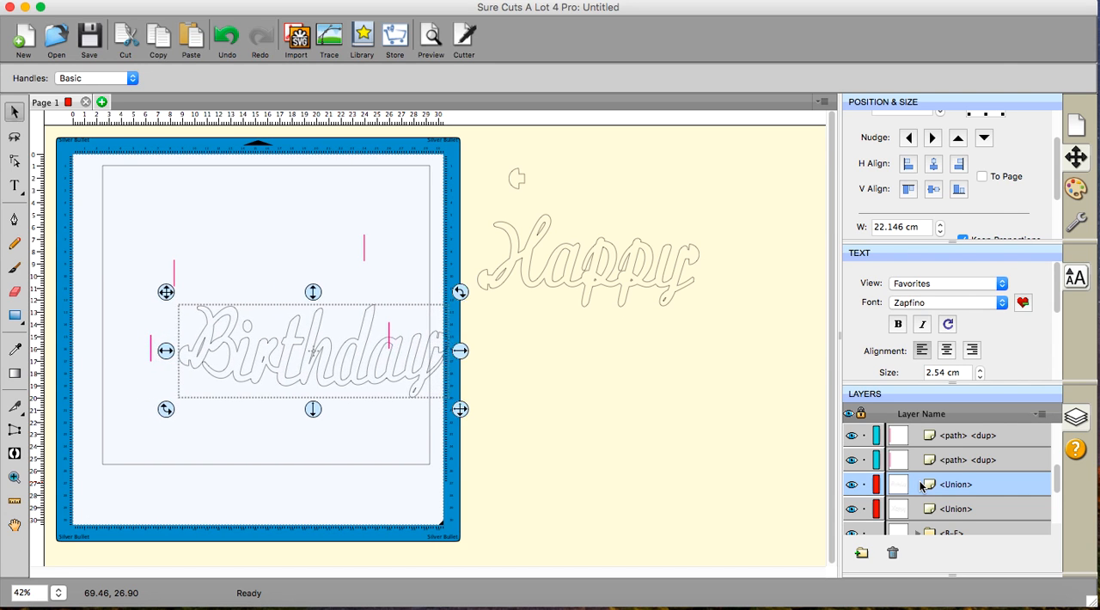
key("Right")
key("Right")
key("Right")
key("Right")
key("Right")
key("Right")
key("Right")
key("Right")
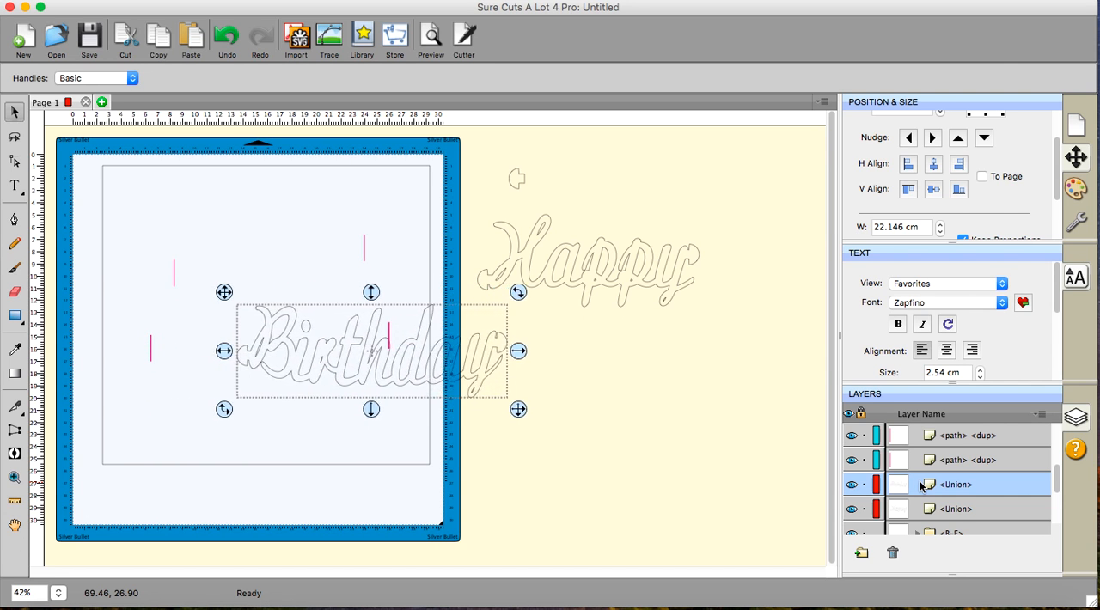
key("Right")
key("Right")
key("Right")
key("Right")
key("Right")
key("Right")
key("Right")
key("Right")
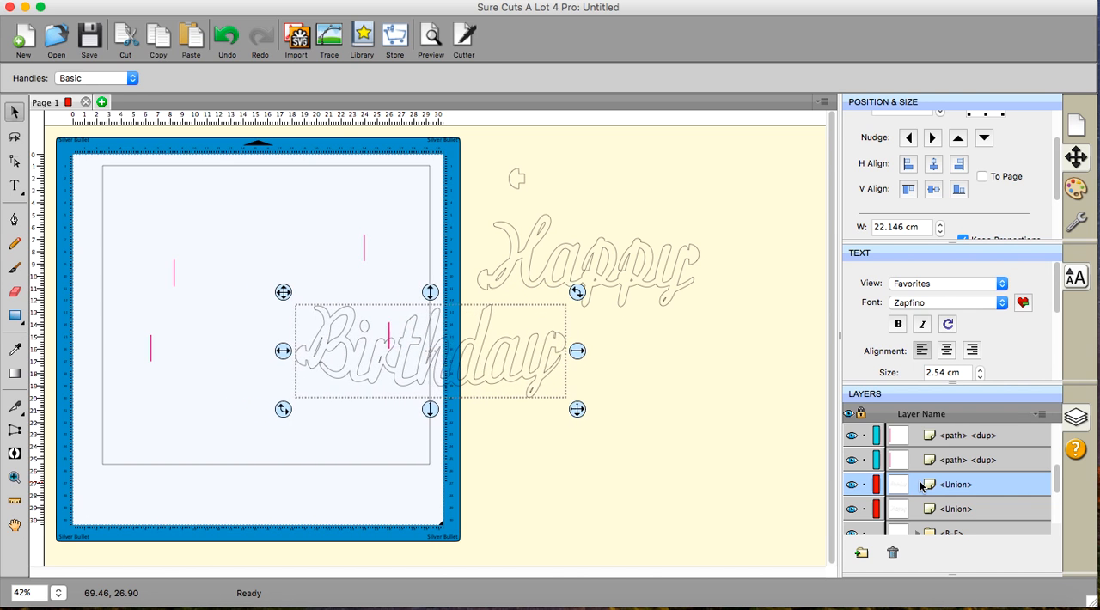
key("Right")
key("Right")
key("Right")
key("Right")
key("Right")
key("Right")
key("Right")
key("Right")
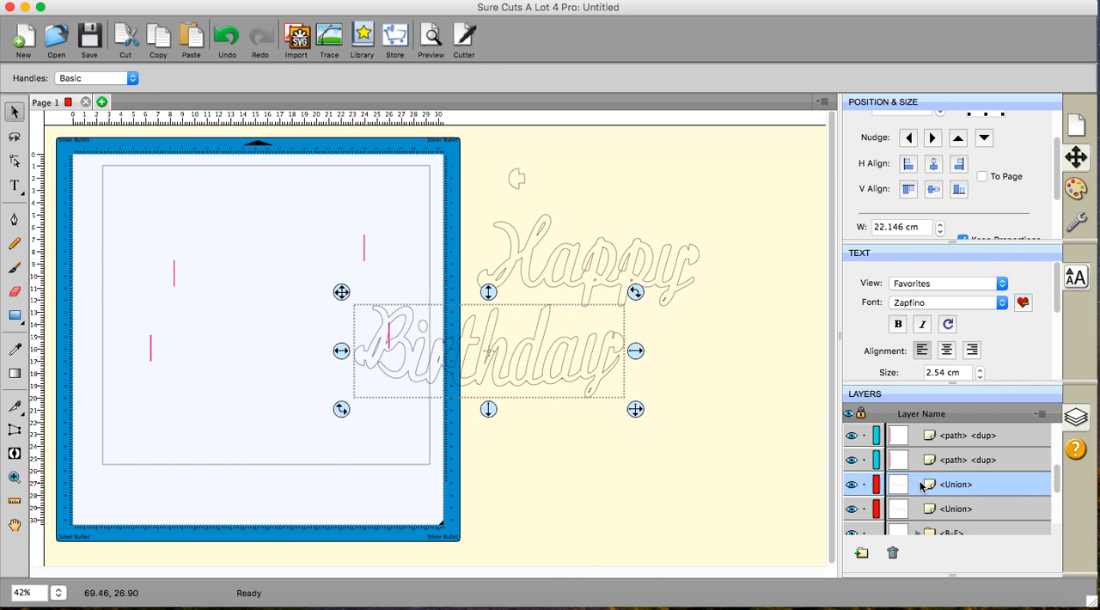
key("Right")
key("Right")
key("Right")
key("Right")
key("Right")
key("Right")
key("Right")
key("Right")
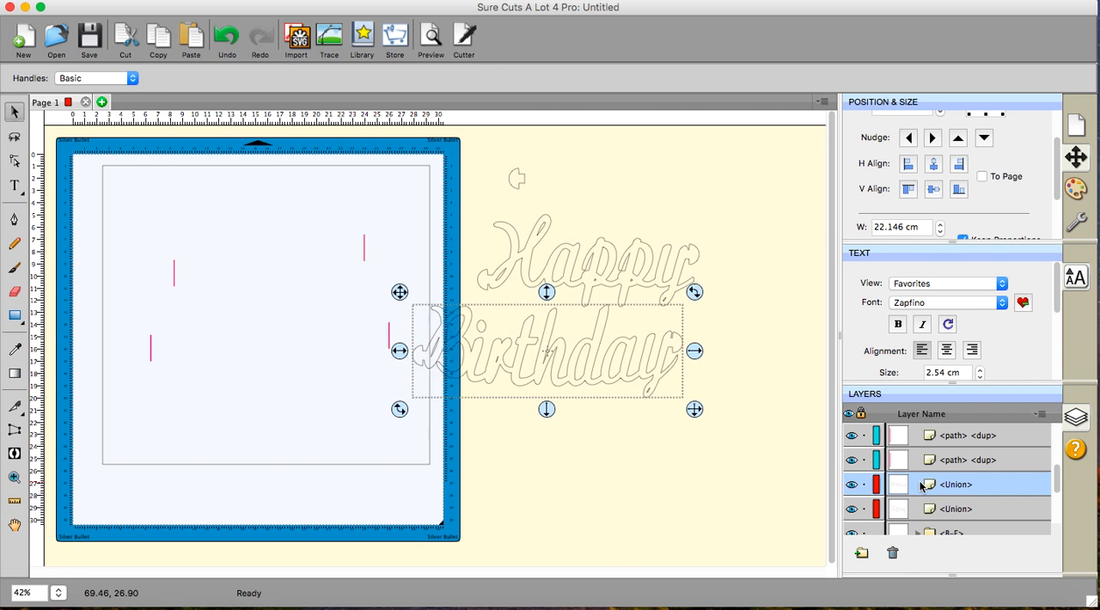
key("Right")
key("Right")
key("Right")
key("Right")
key("Right")
key("Right")
key("Right")
key("Right")
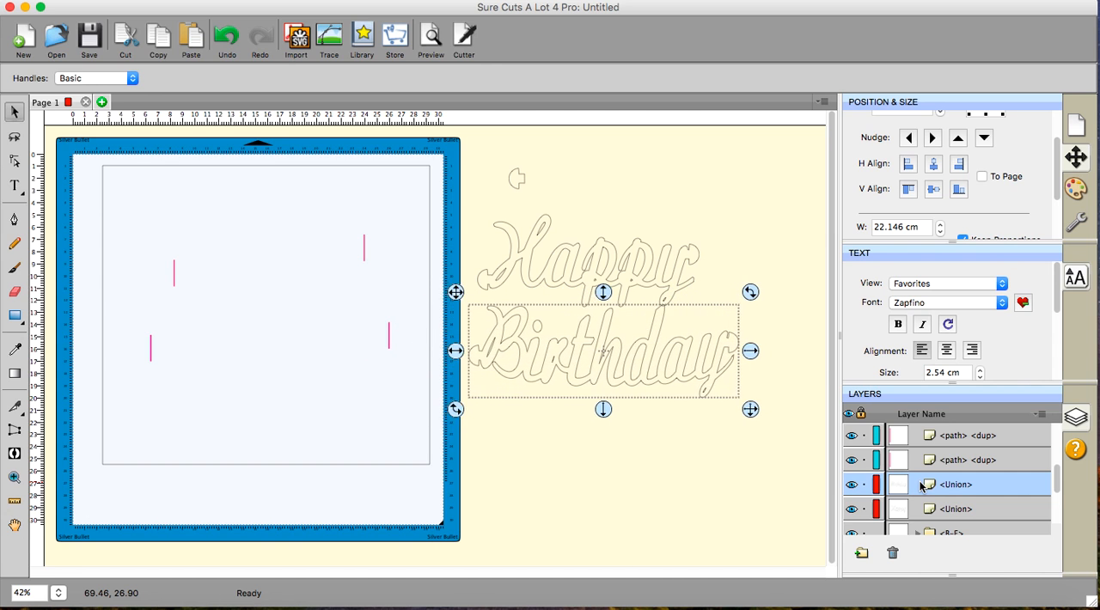
key("Right")
key("Right")
key("Right")
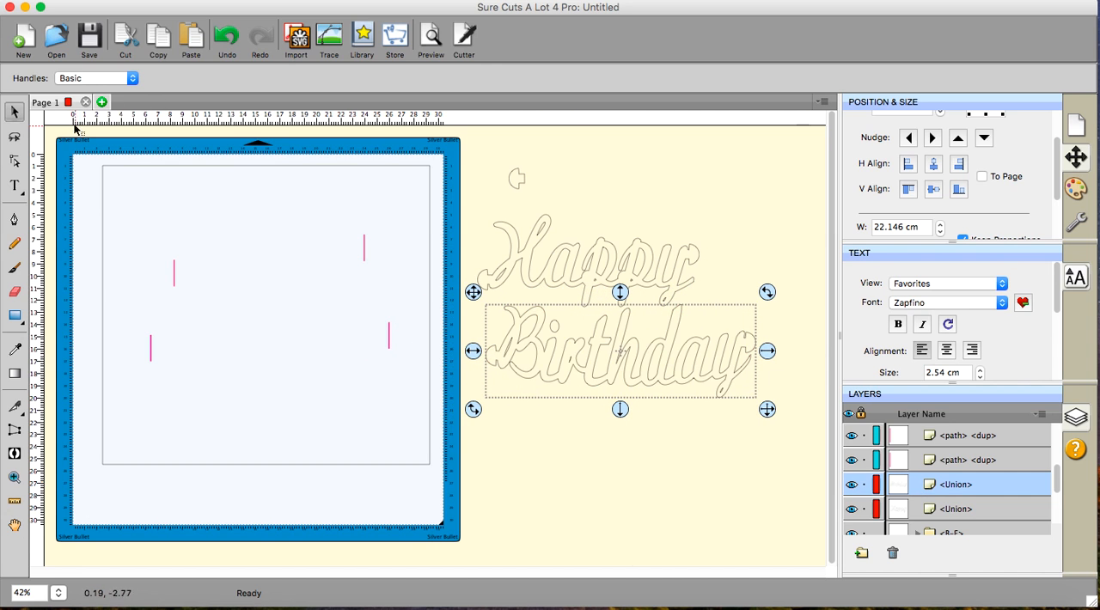
- Select the rectangle and all four slit lines on the mat and group them
left_click_drag(60, 140, 447, 516)
right_click(270, 256)
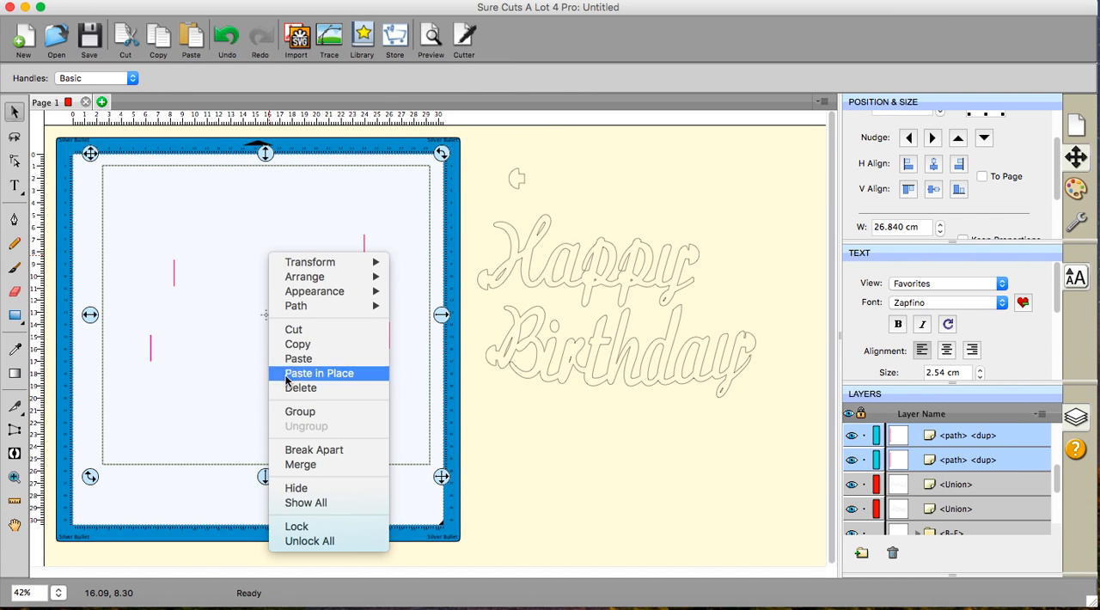
left_click(289, 413)
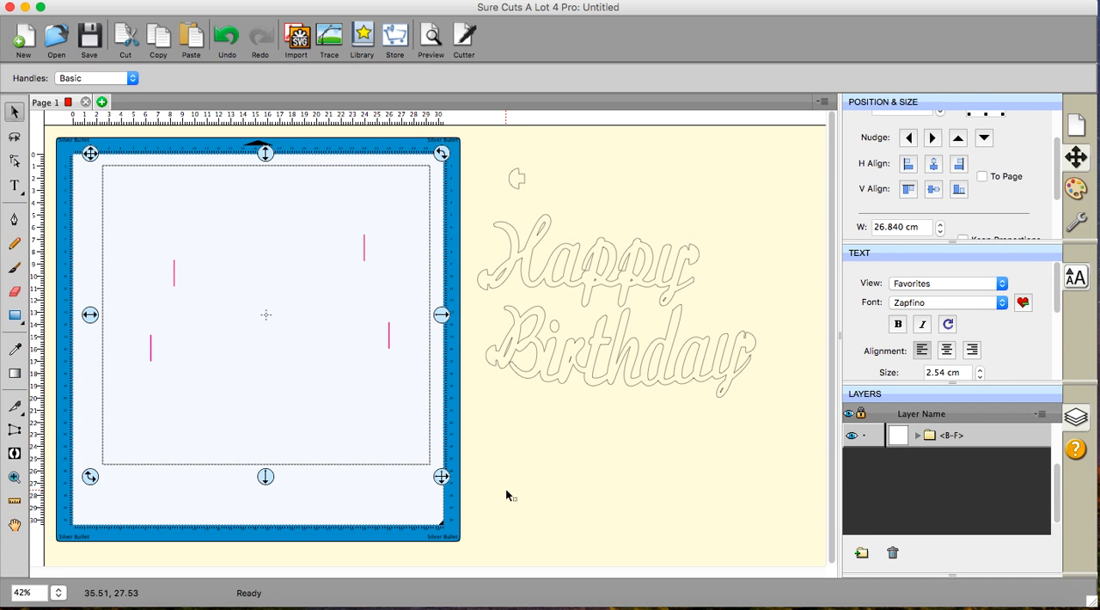
- Move Birthday well below Happy and bring it back up until it slightly overlaps the tail of Happy's y, and clear the selection
left_click(613, 353)
left_click_drag(612, 353, 609, 449)
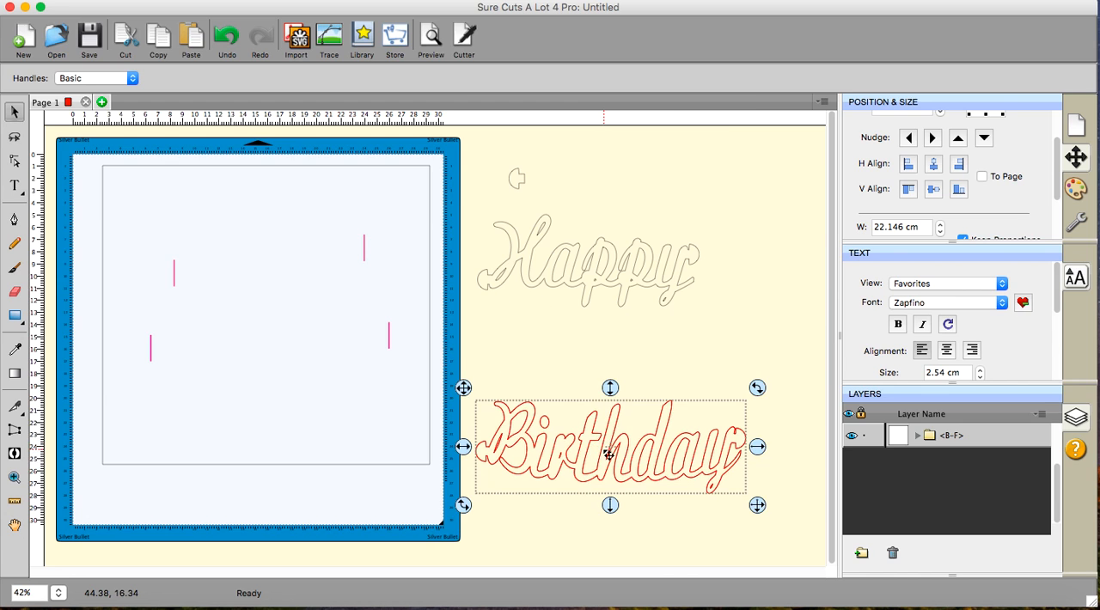
left_click(592, 330)
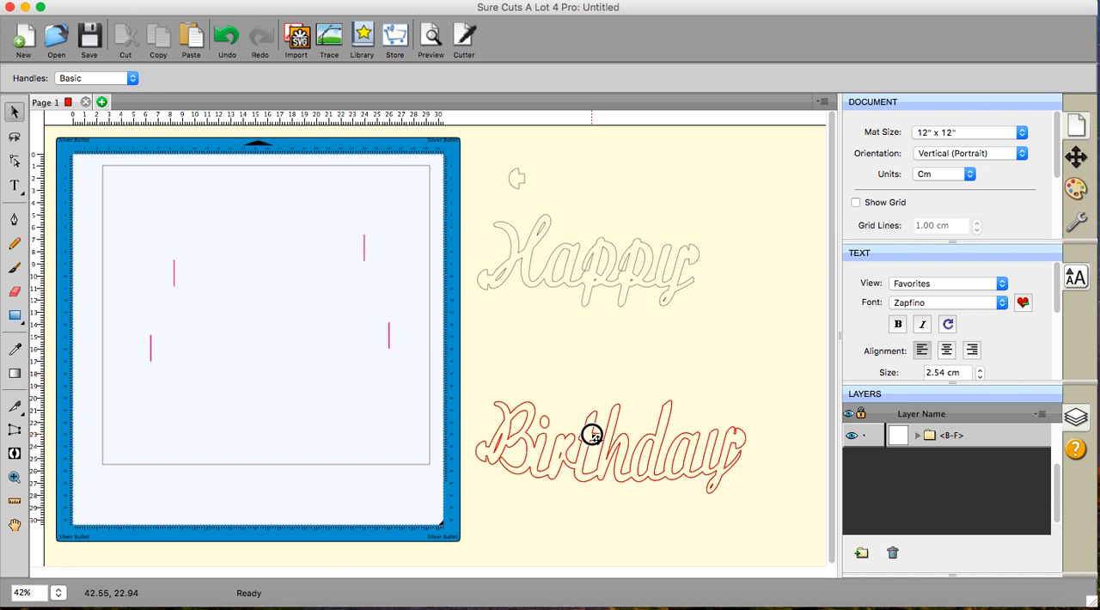
left_click_drag(590, 433, 588, 338)
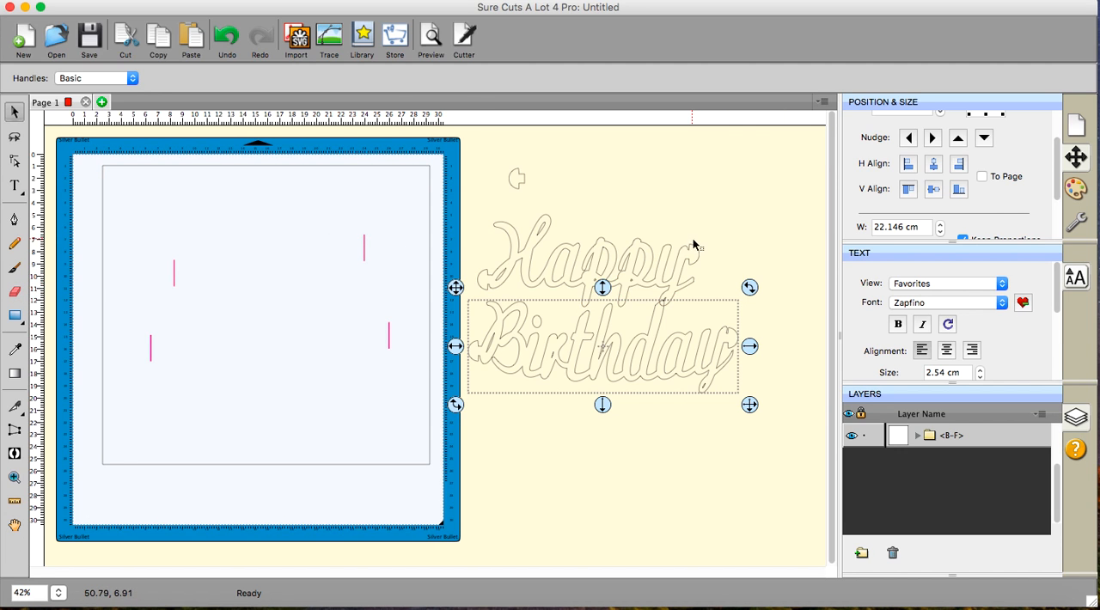
left_click(784, 223)
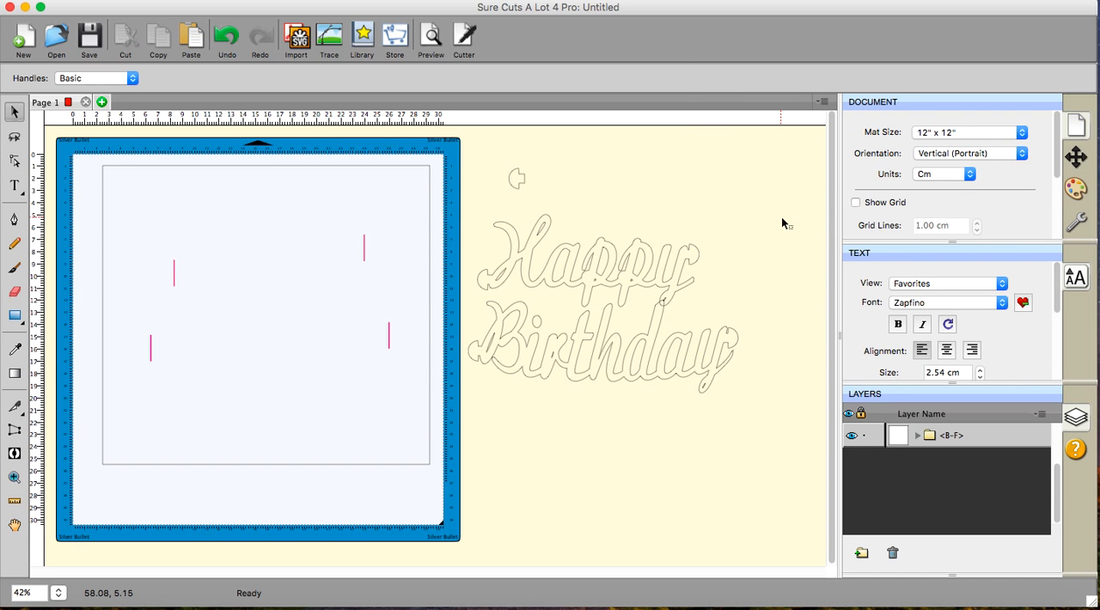